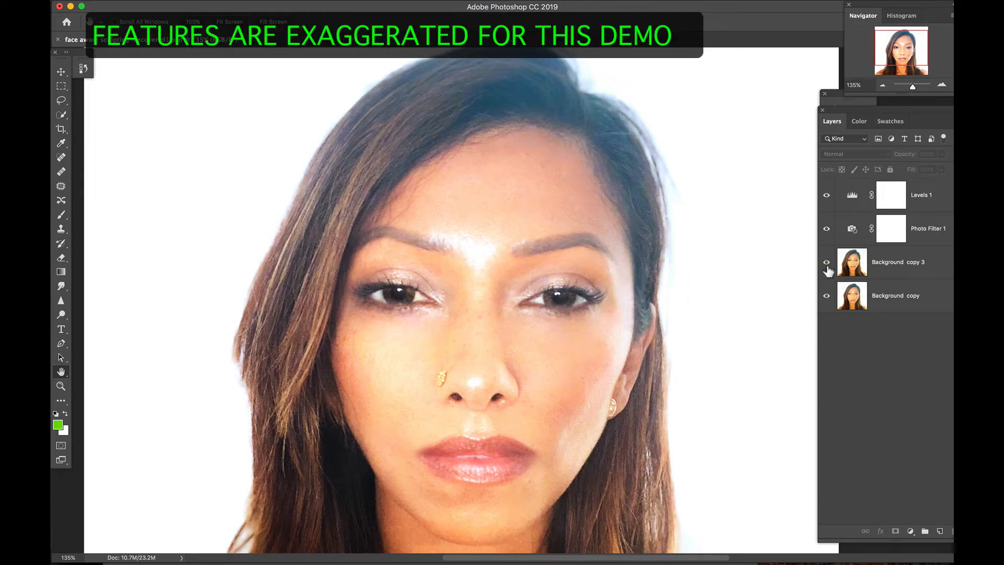
# Compare the portrait before and after face sculpting by repeatedly hiding and showing the Background copy 3 layer
pyautogui.click(826, 262)
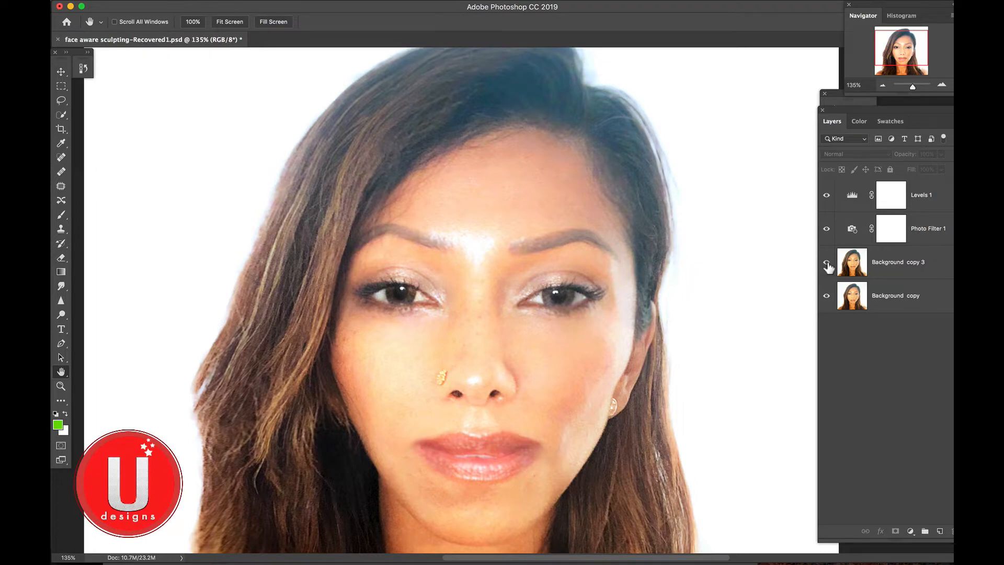
pyautogui.click(826, 262)
pyautogui.click(826, 262)
pyautogui.click(826, 262)
pyautogui.click(826, 262)
pyautogui.click(826, 262)
pyautogui.click(826, 262)
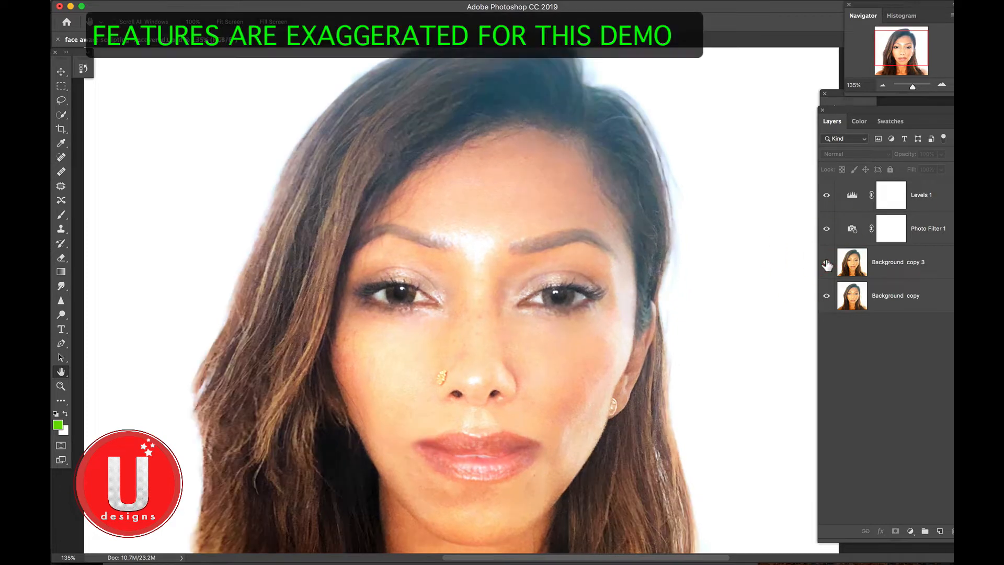
pyautogui.click(826, 261)
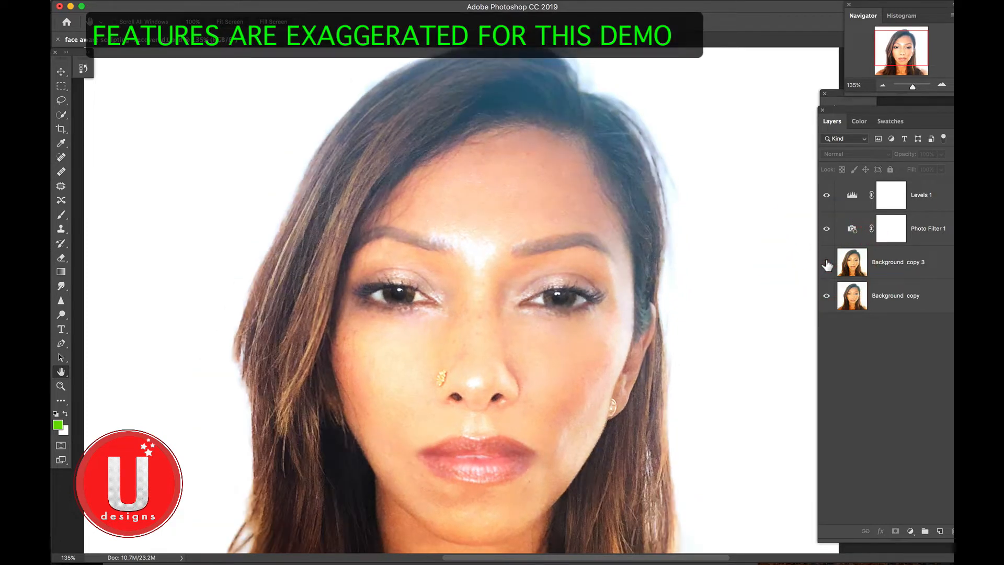
pyautogui.click(826, 261)
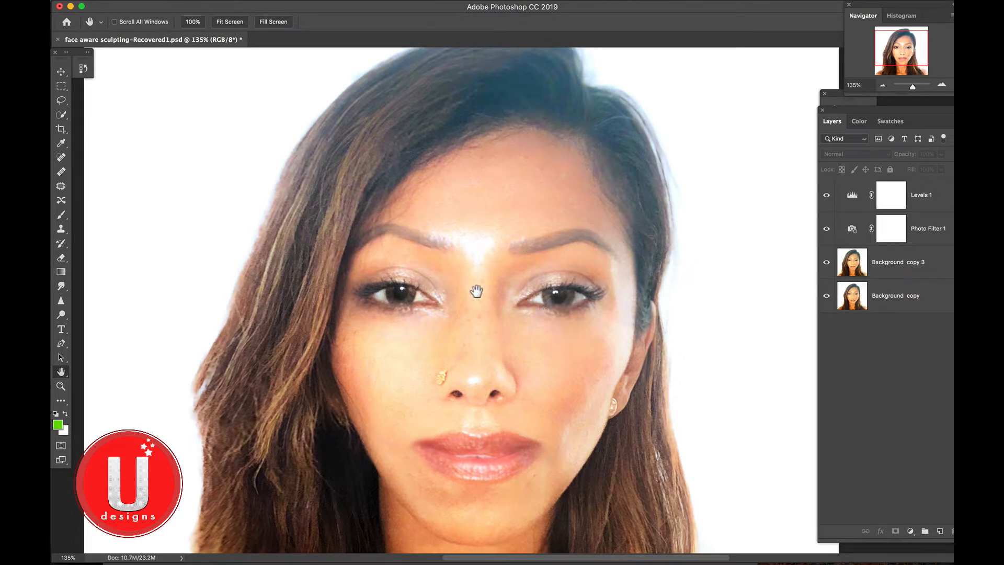
pyautogui.click(826, 266)
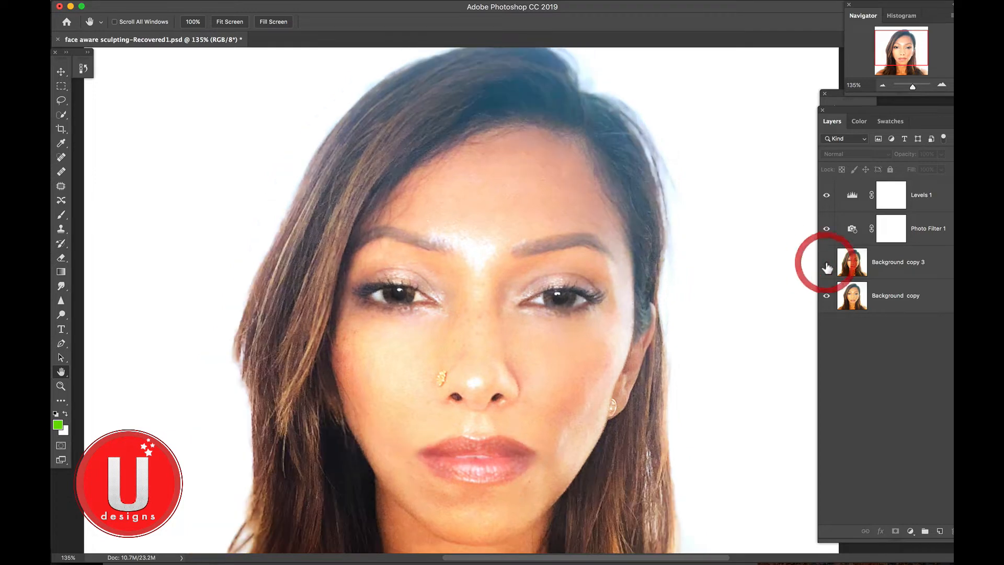
pyautogui.click(827, 264)
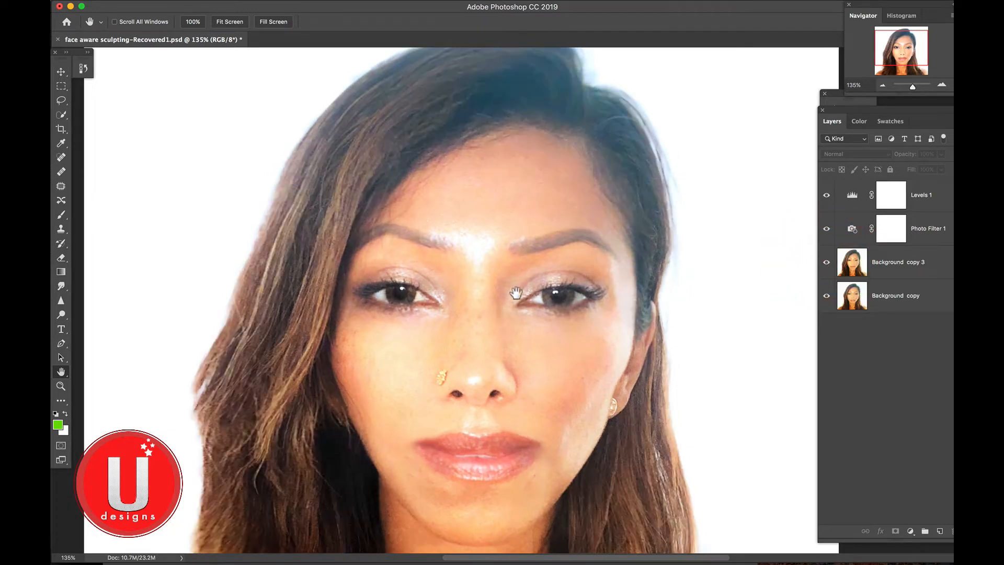
pyautogui.click(826, 262)
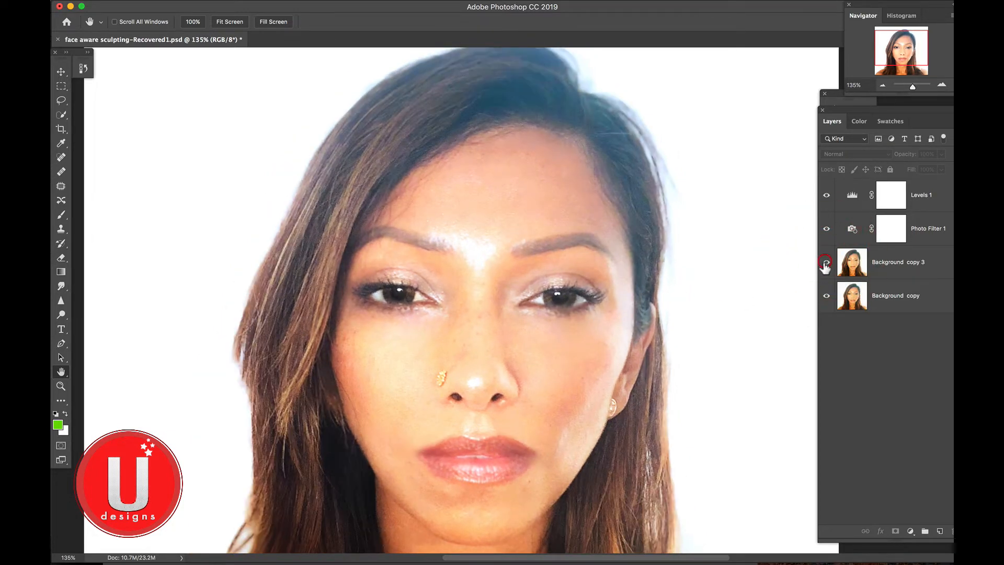
pyautogui.click(826, 261)
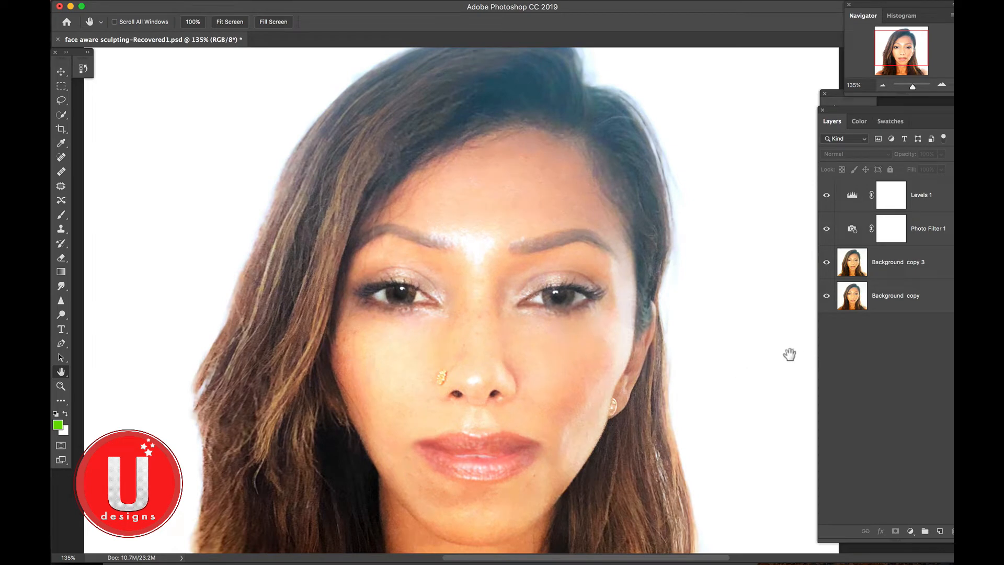
pyautogui.click(827, 262)
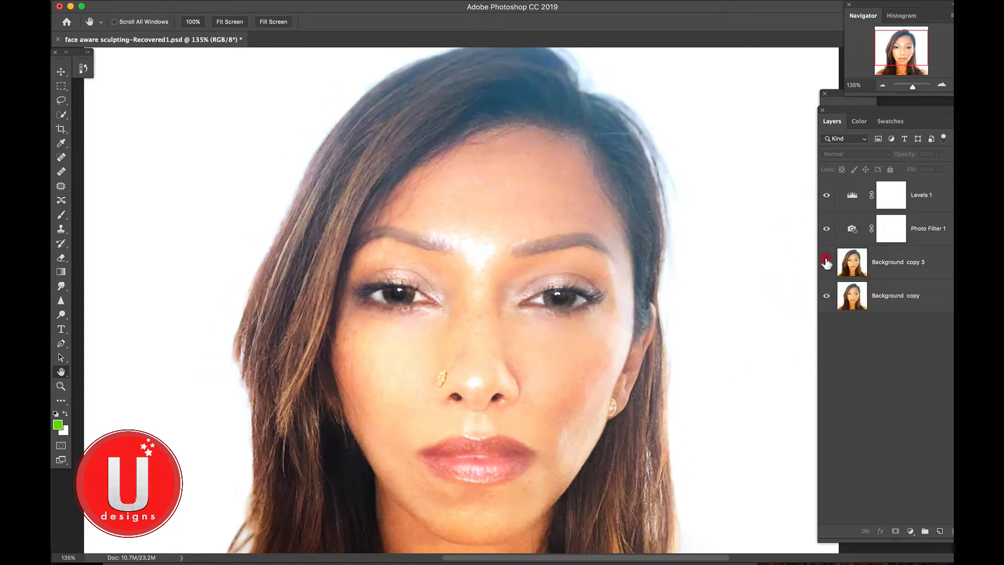
pyautogui.click(826, 262)
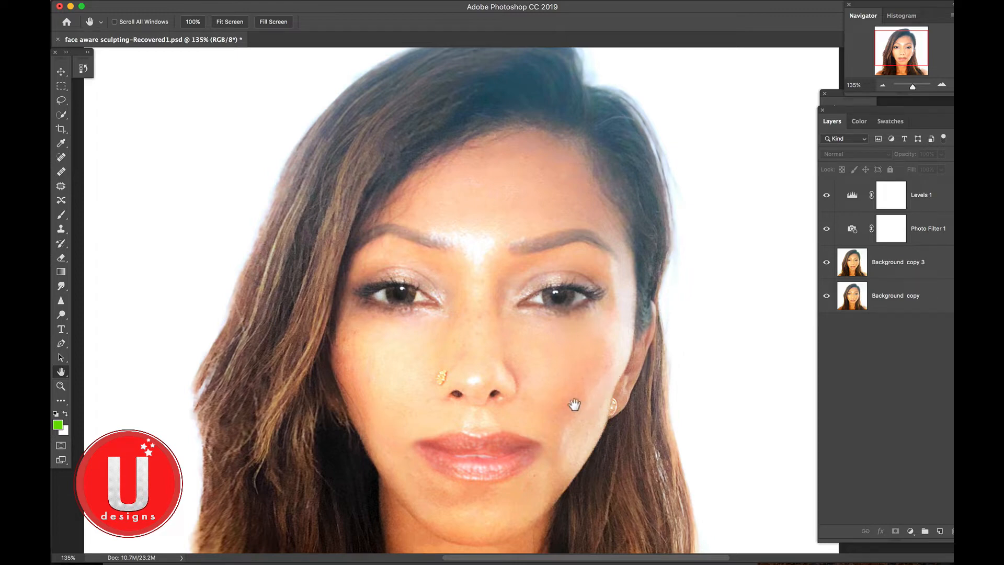
pyautogui.click(827, 263)
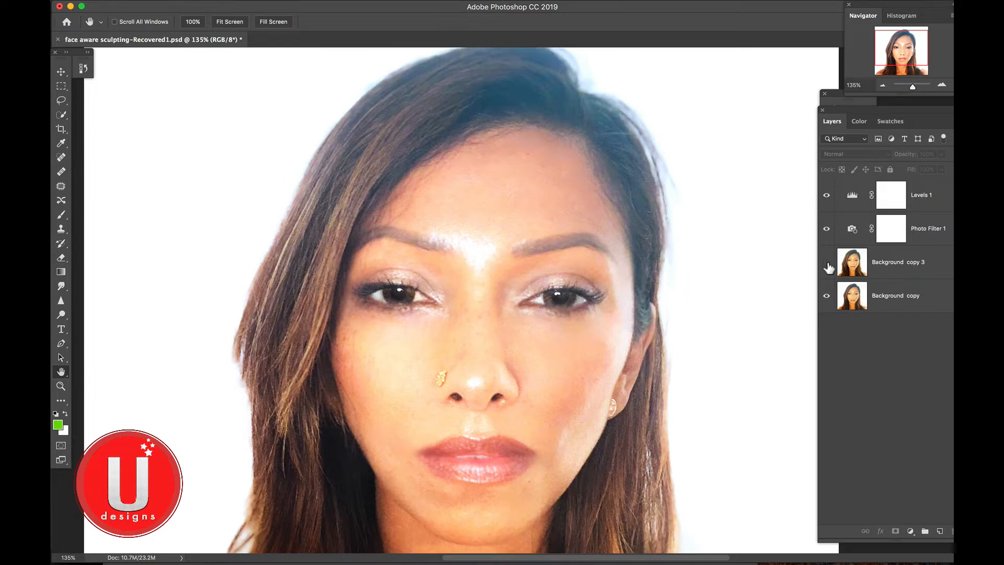
pyautogui.click(825, 263)
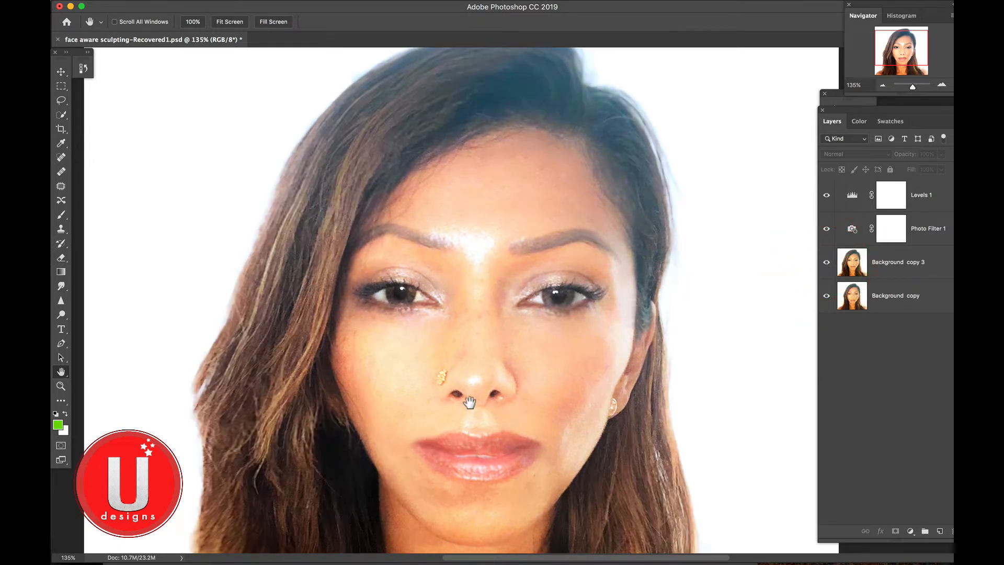
pyautogui.click(827, 262)
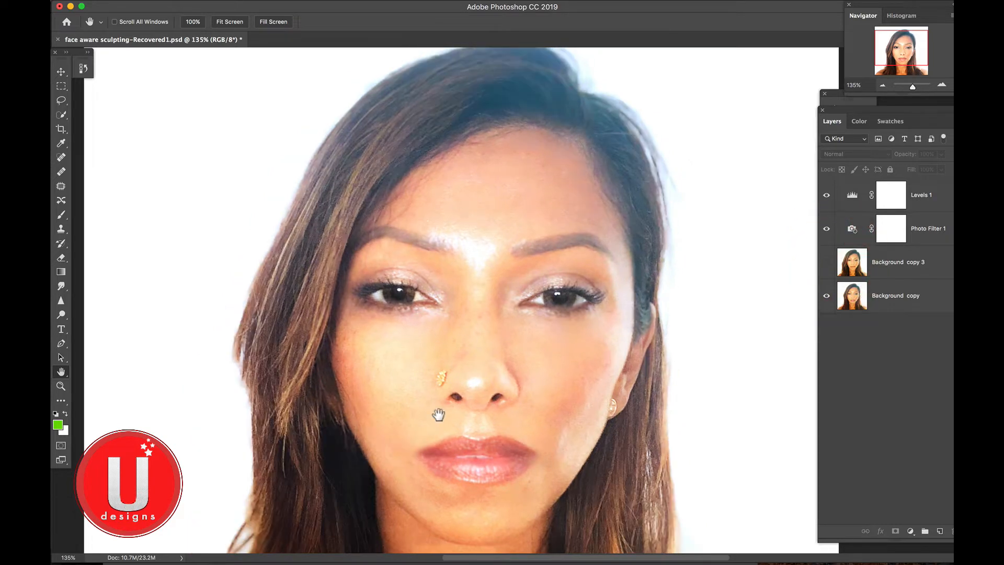
pyautogui.click(826, 263)
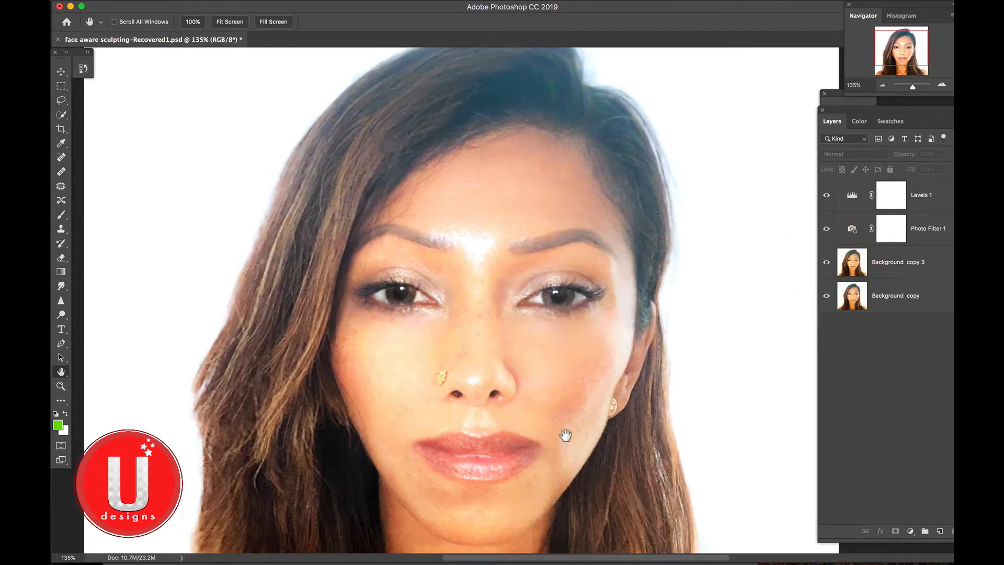
pyautogui.click(826, 262)
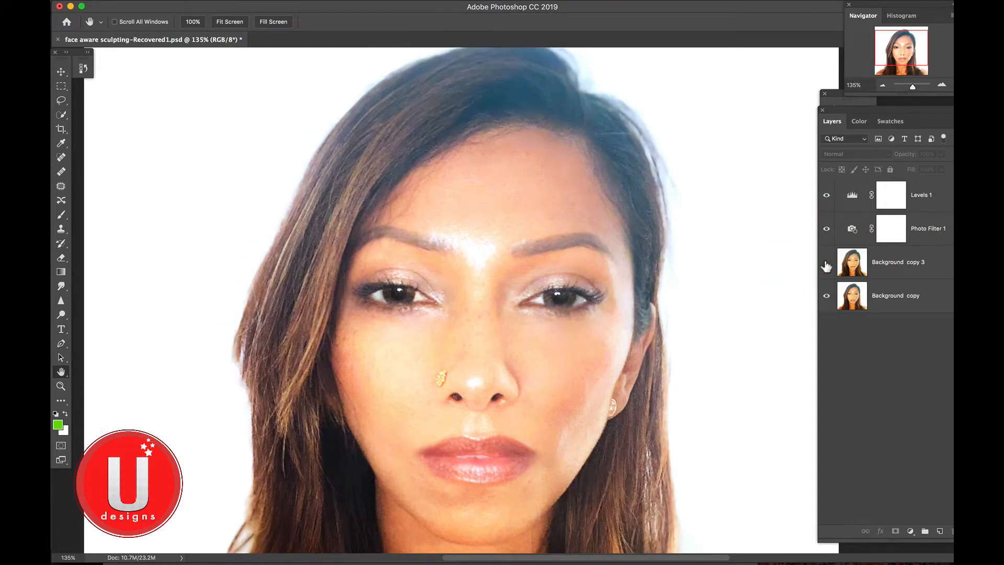
pyautogui.click(825, 263)
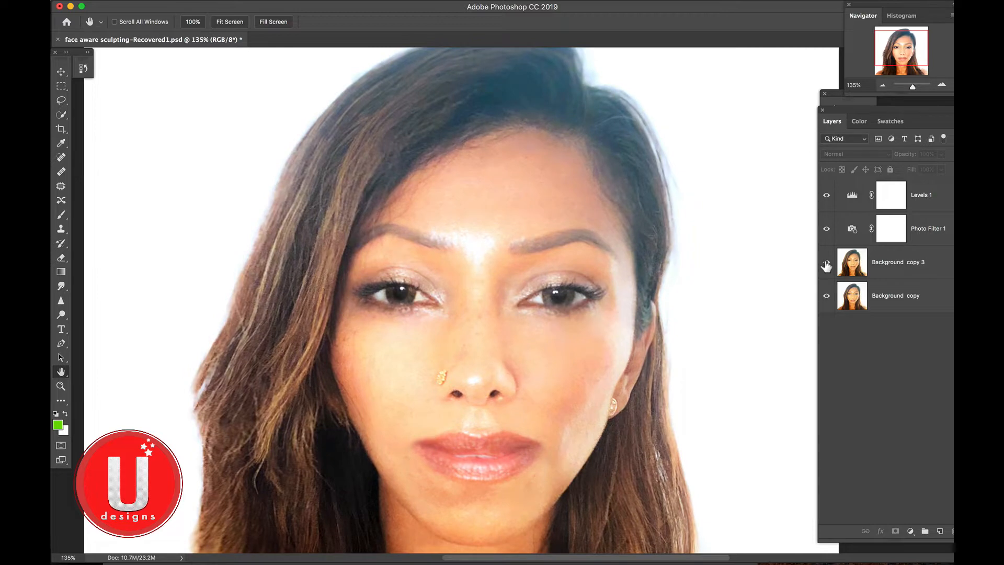
pyautogui.click(826, 264)
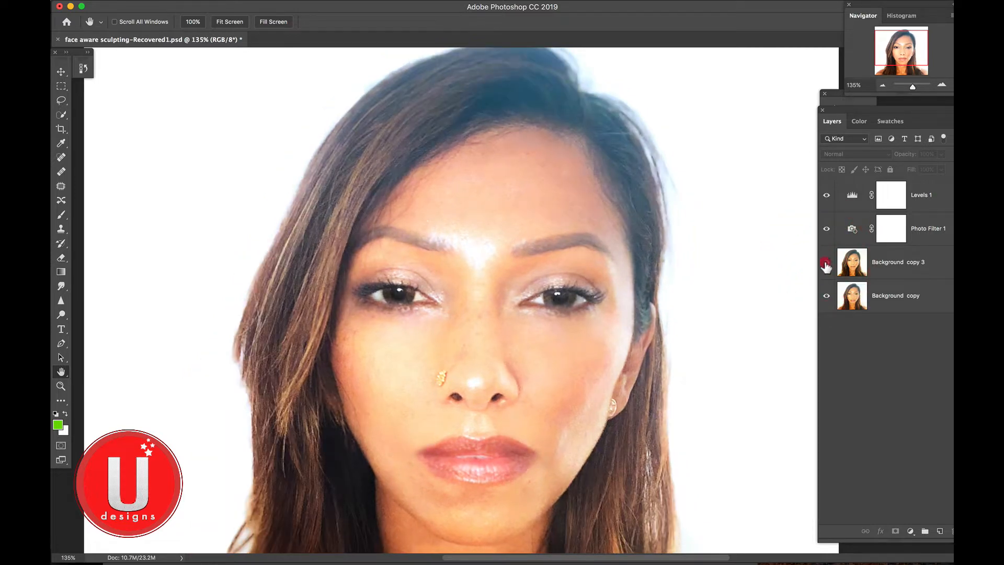
pyautogui.click(826, 264)
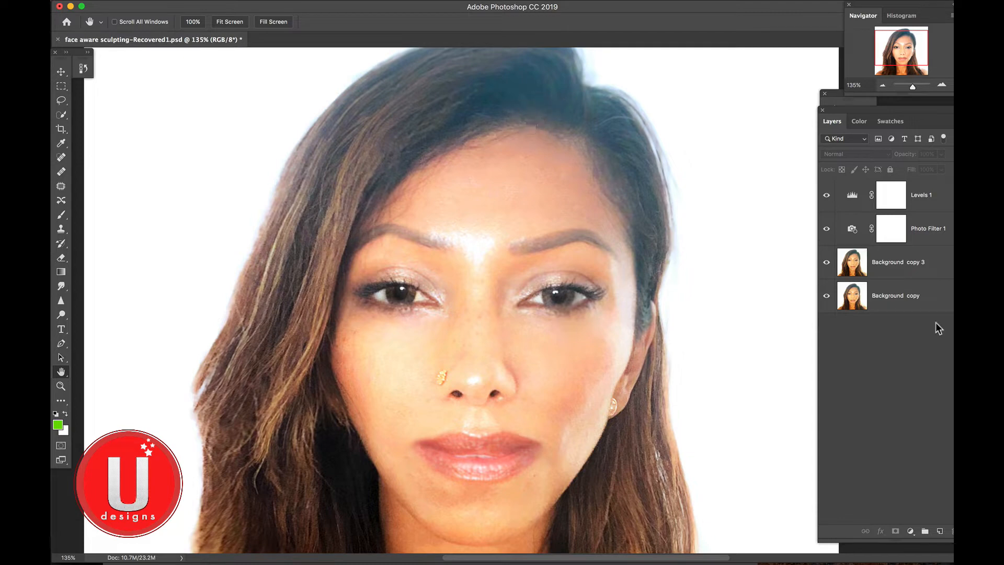
pyautogui.click(827, 263)
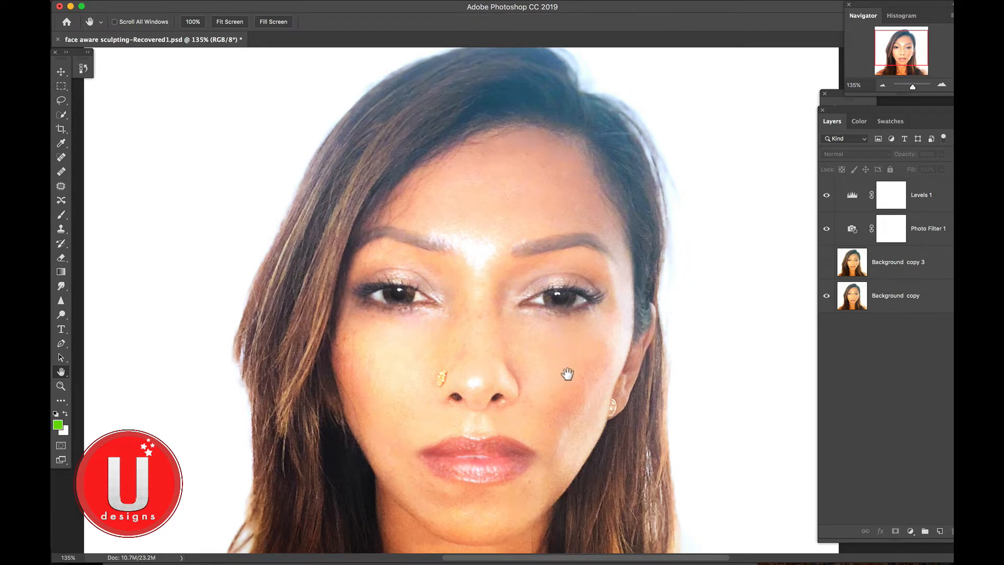
pyautogui.click(827, 262)
pyautogui.click(310, 1)
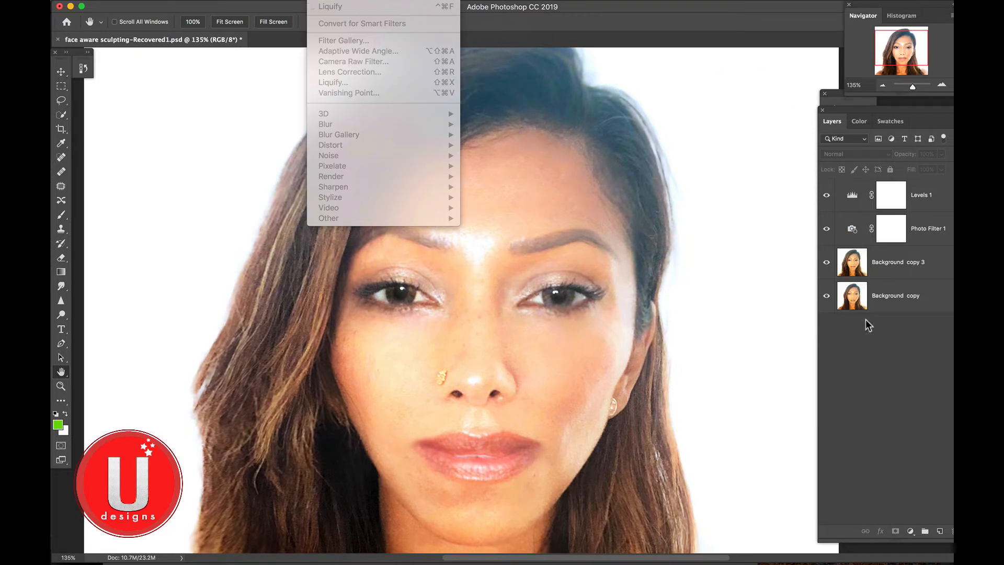
pyautogui.click(891, 388)
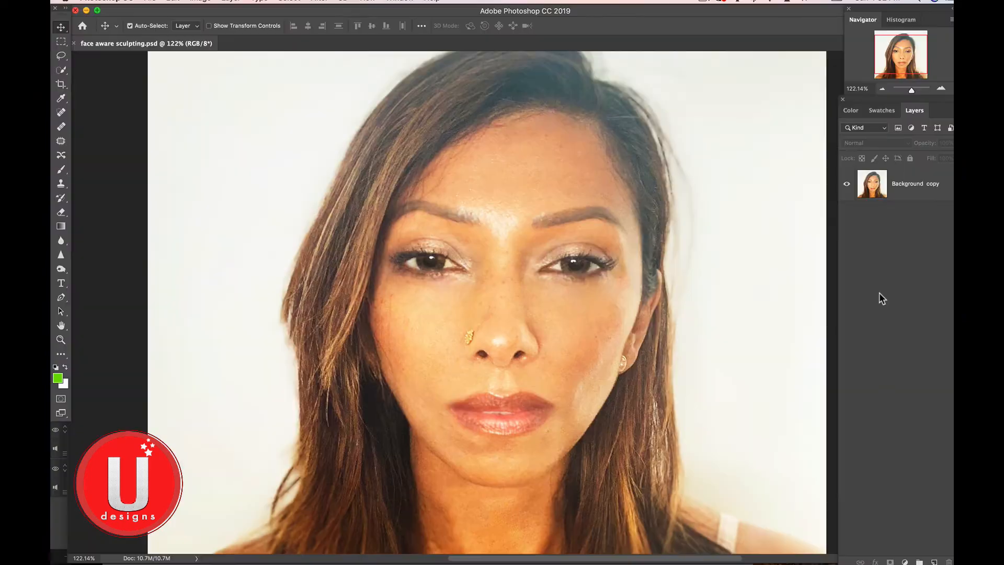
# Duplicate the Background copy layer in face aware sculpting.psd
pyautogui.click(879, 292)
pyautogui.press('super+j')
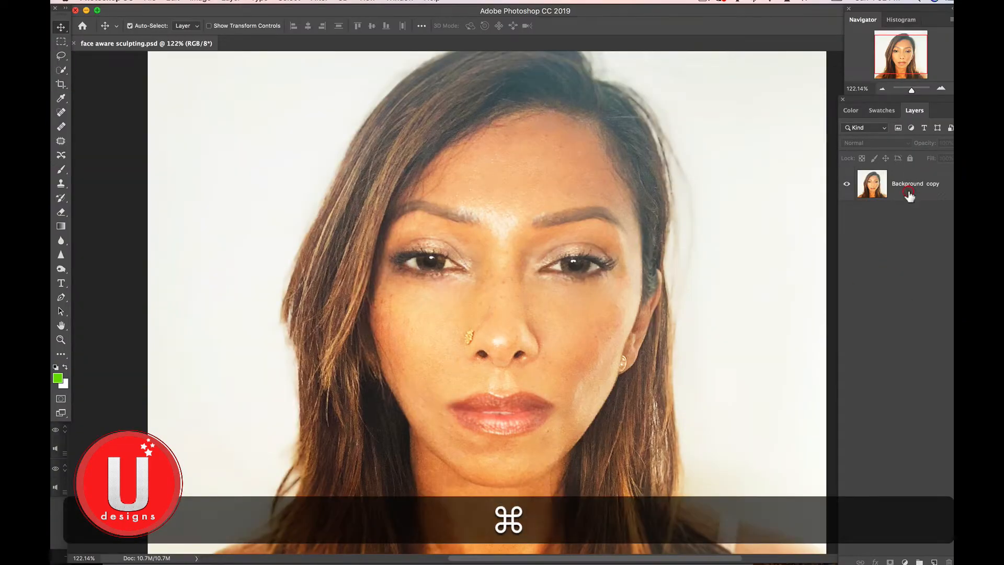
pyautogui.click(909, 195)
pyautogui.press('super+j')
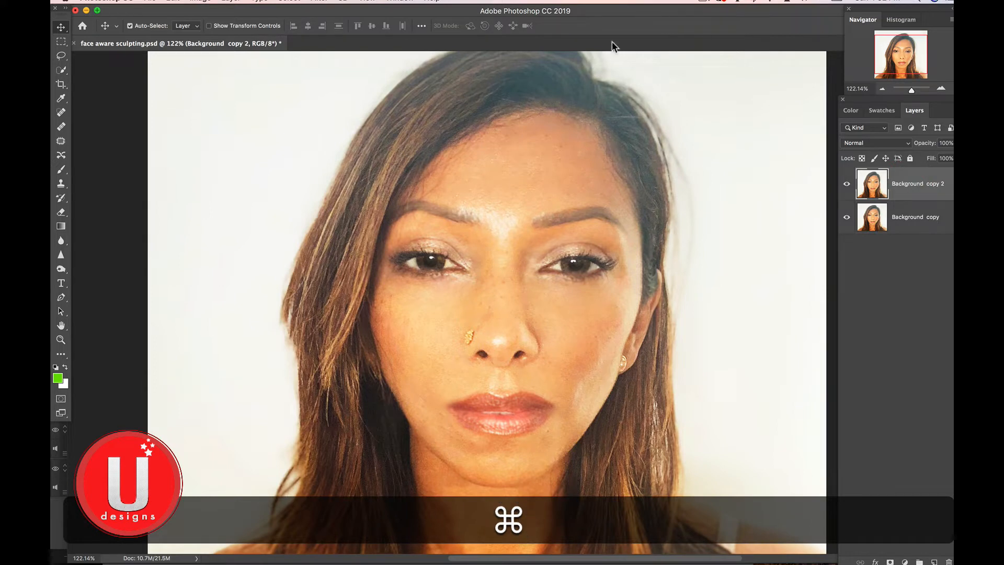
# Open the Liquify filter on the duplicated portrait layer and activate the Face tool
pyautogui.click(321, 1)
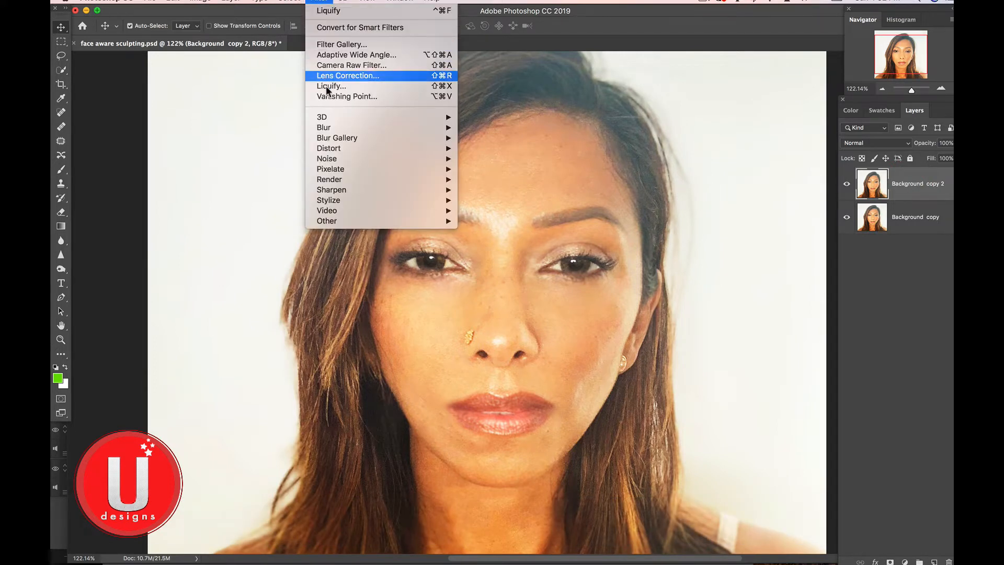
pyautogui.moveTo(345, 150)
pyautogui.click(344, 85)
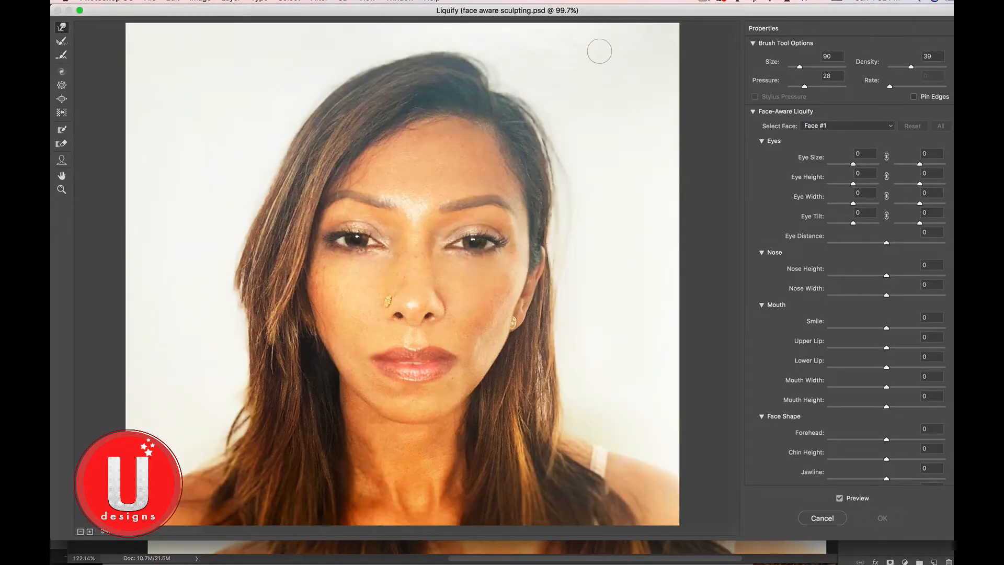
pyautogui.moveTo(665, 8)
pyautogui.mouseDown()
pyautogui.moveTo(638, 296)
pyautogui.moveTo(638, 455)
pyautogui.mouseUp()
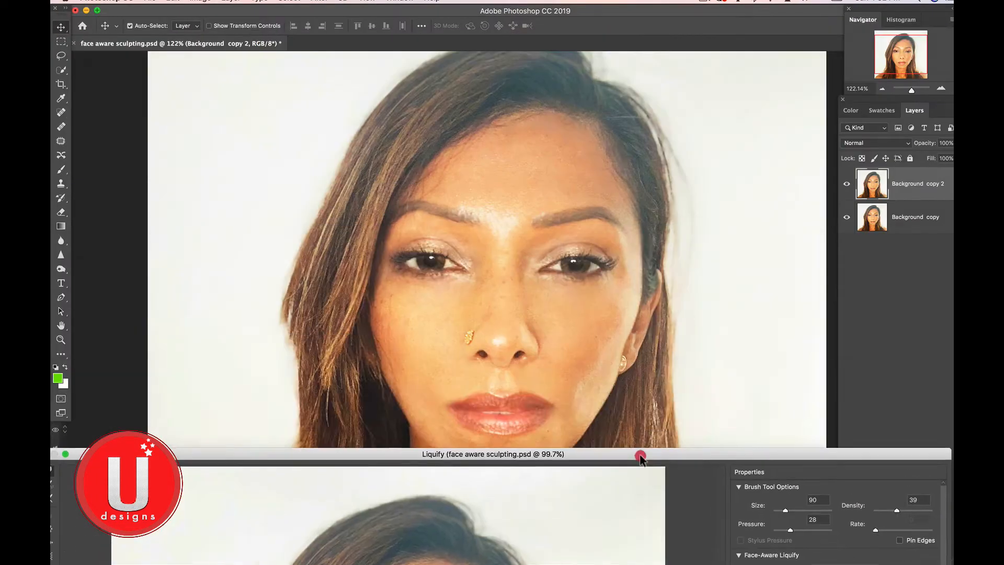
pyautogui.doubleClick(638, 454)
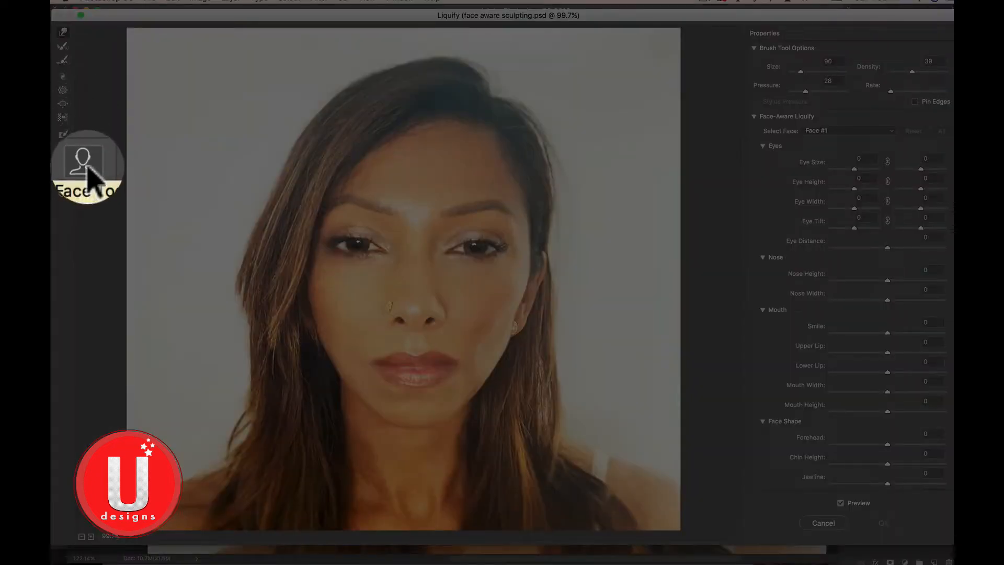
pyautogui.click(62, 164)
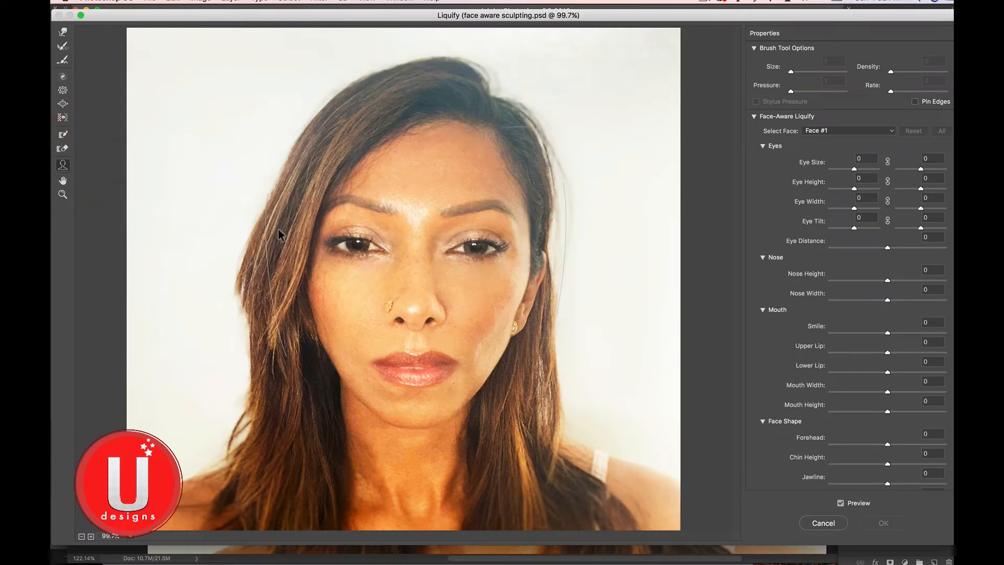
# Try an eye size of 100 and an eye tilt of 100 on the eye in the image's left half, undoing each change
pyautogui.moveTo(438, 196)
pyautogui.moveTo(317, 315)
pyautogui.moveTo(323, 233)
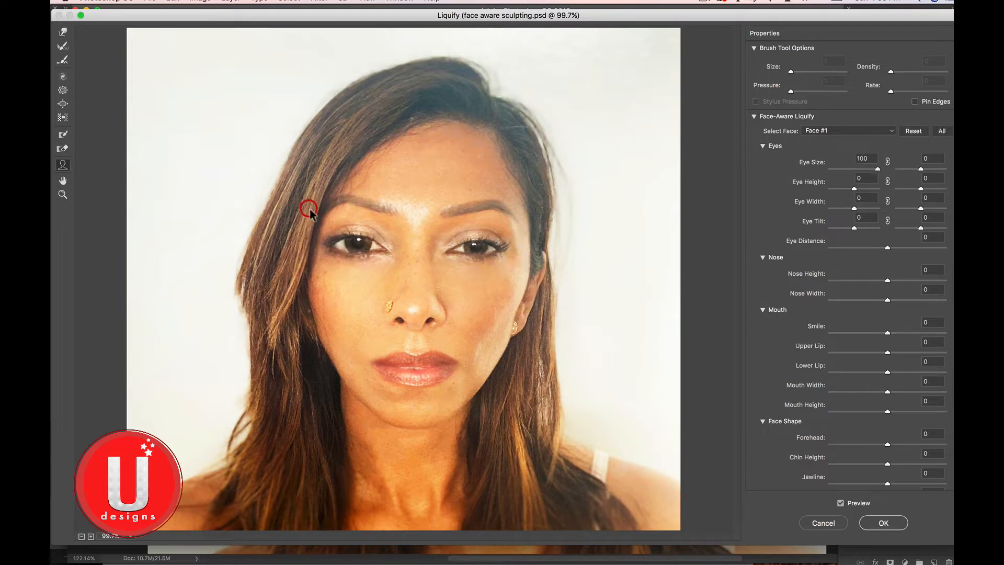
pyautogui.press('super+z')
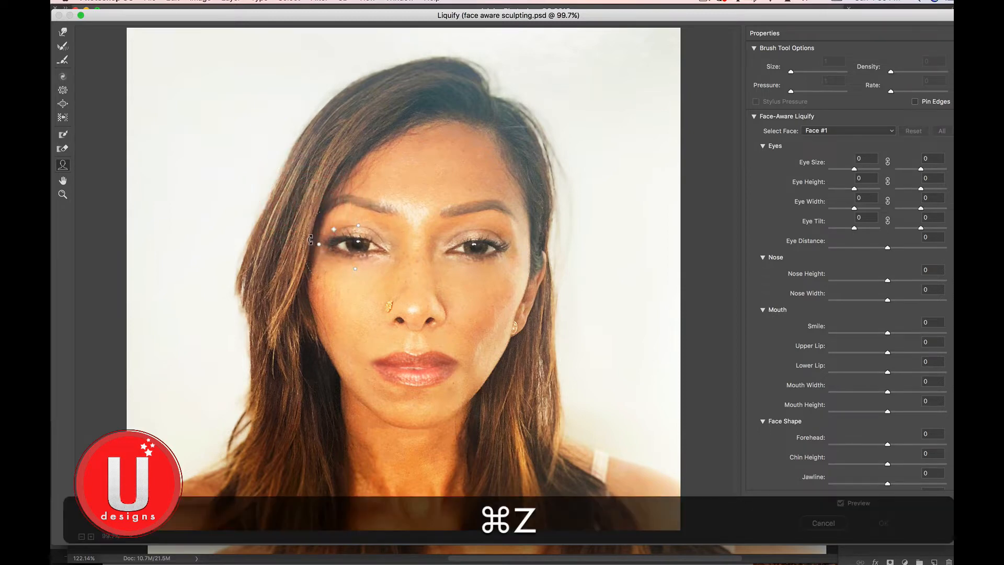
pyautogui.moveTo(312, 222); pyautogui.dragTo(319, 239)
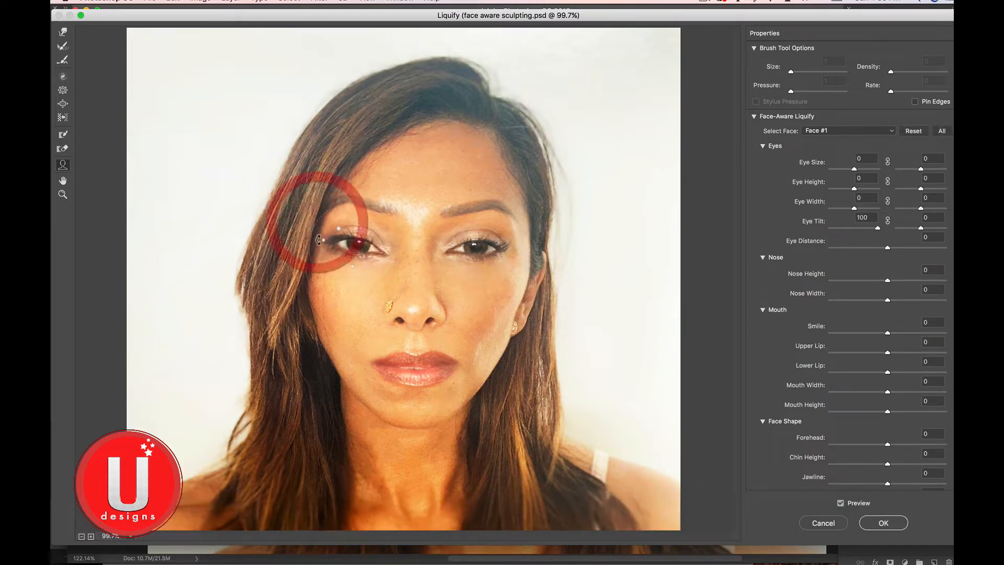
pyautogui.press('super+z')
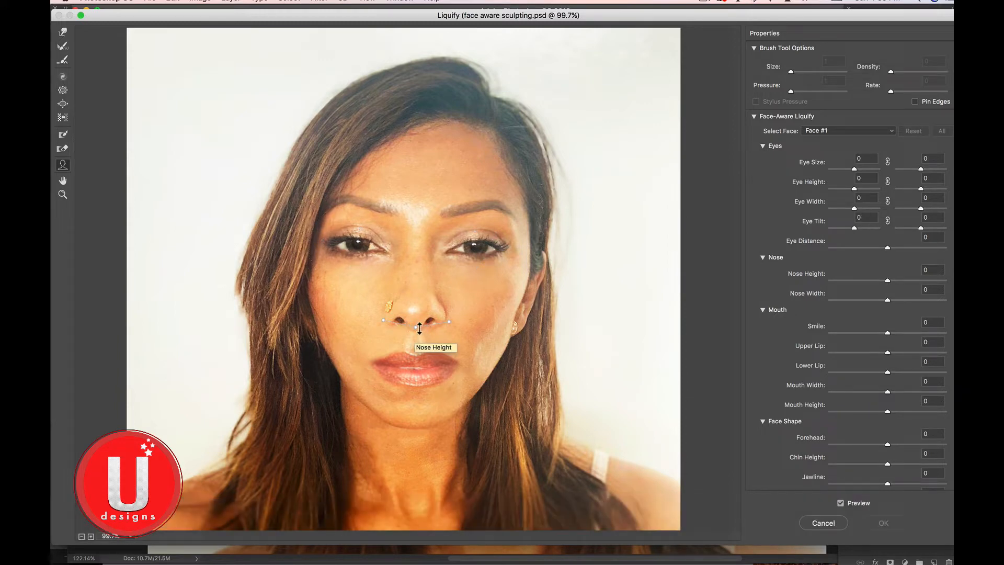
# Try changing the nose height and nose width with the Face tool on the portrait, undoing each change
pyautogui.moveTo(417, 327)
pyautogui.mouseDown()
pyautogui.moveTo(418, 334)
pyautogui.moveTo(422, 322)
pyautogui.mouseUp()
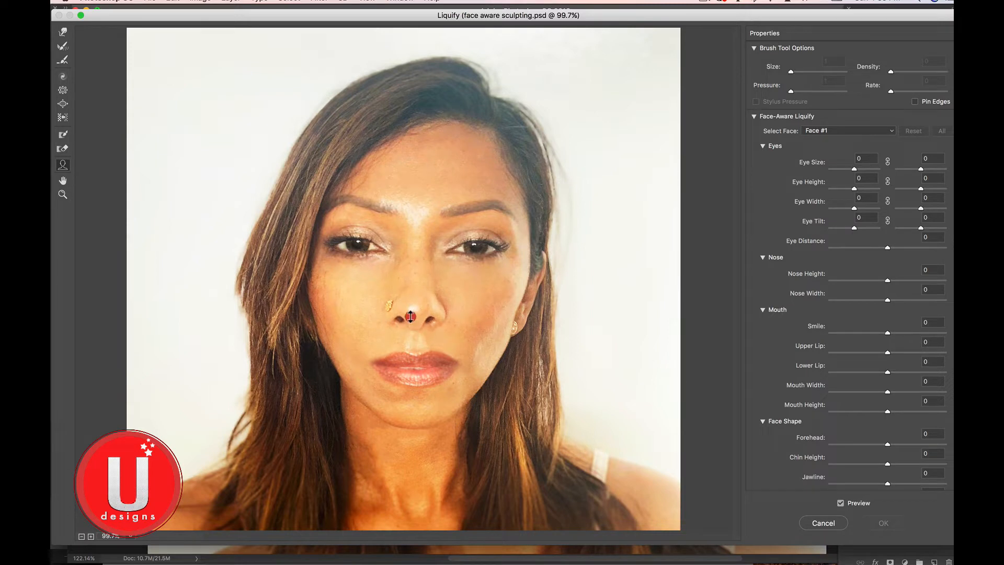
pyautogui.press('super+z')
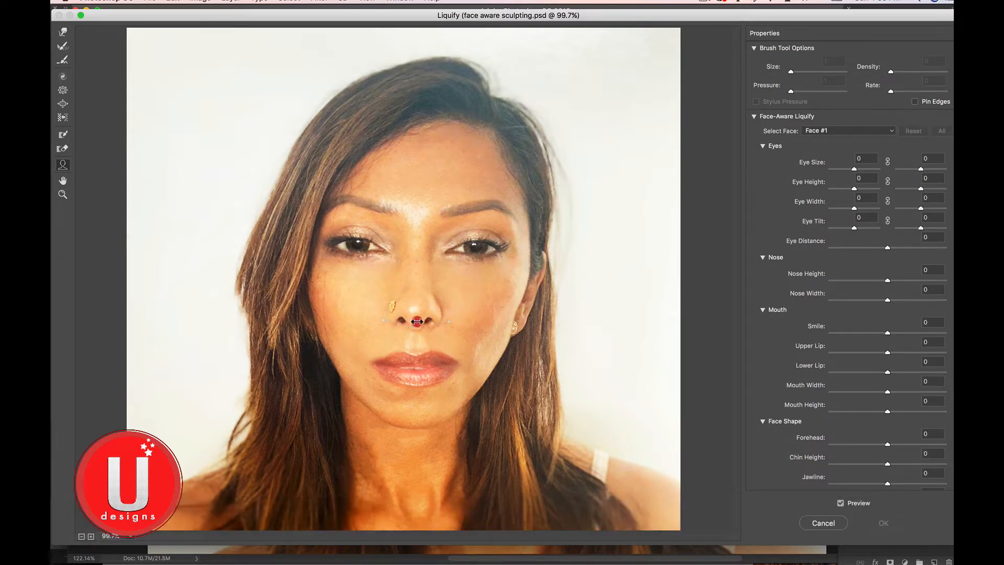
pyautogui.moveTo(415, 321); pyautogui.dragTo(481, 309)
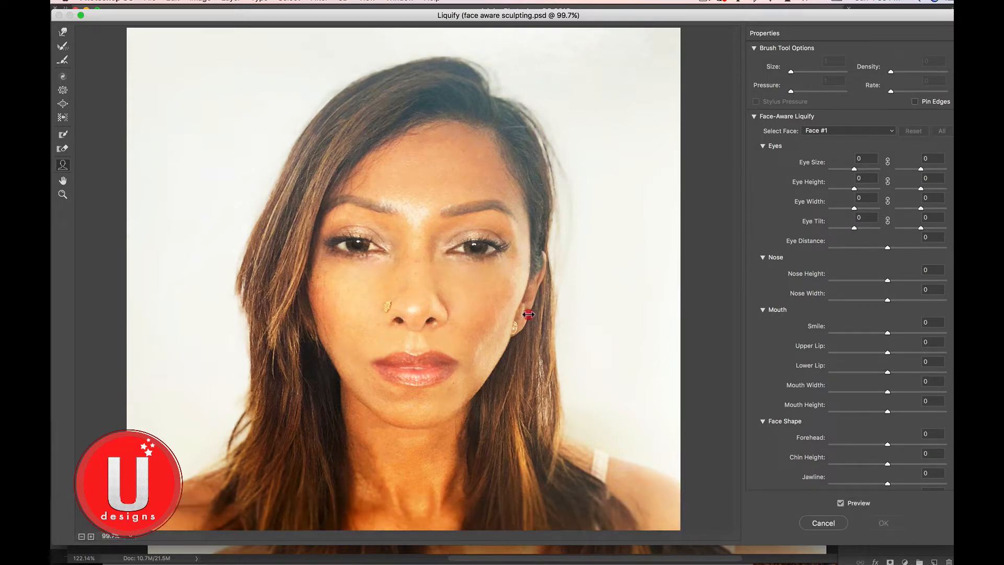
pyautogui.press('super+z')
# Try reshaping the mouth outward from its corner on the portrait, undoing the change
pyautogui.moveTo(461, 364); pyautogui.dragTo(486, 353)
pyautogui.press('super')
pyautogui.press('super+z')
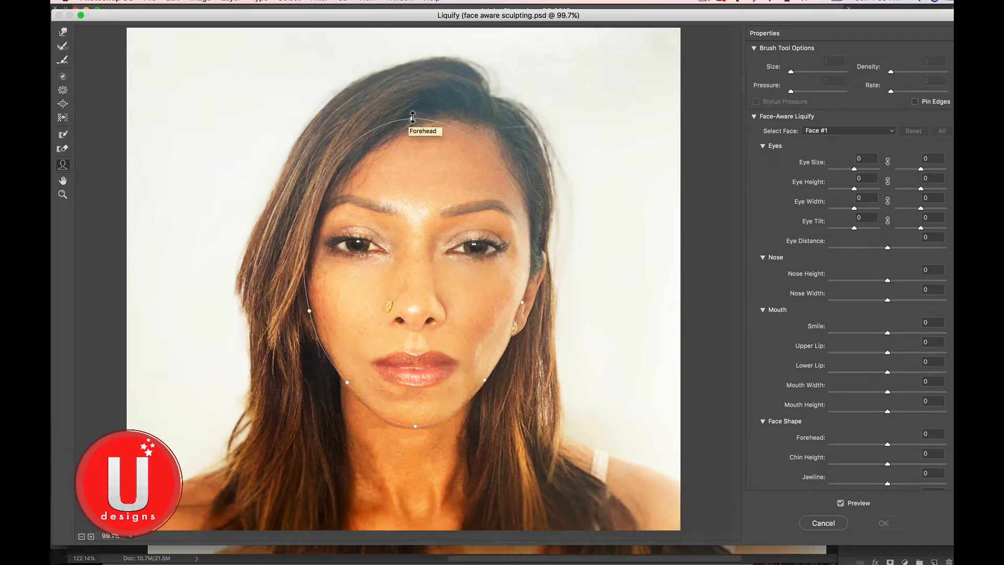
# Lower the forehead to -70 on the portrait, and collapse and reopen the Face-Aware Liquify settings
pyautogui.moveTo(411, 117)
pyautogui.mouseDown()
pyautogui.moveTo(415, 78)
pyautogui.moveTo(407, 127)
pyautogui.mouseUp()
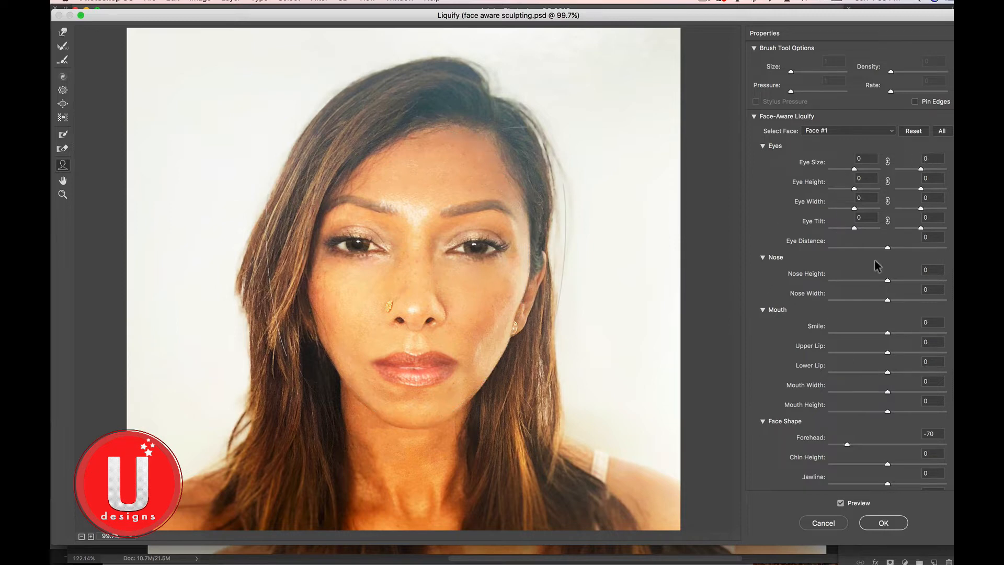
pyautogui.click(755, 117)
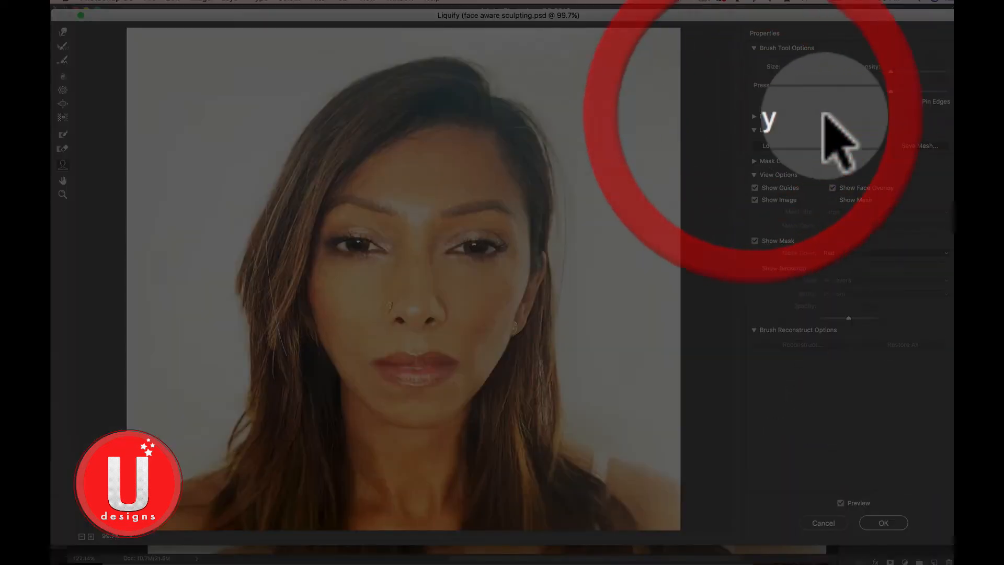
pyautogui.click(755, 116)
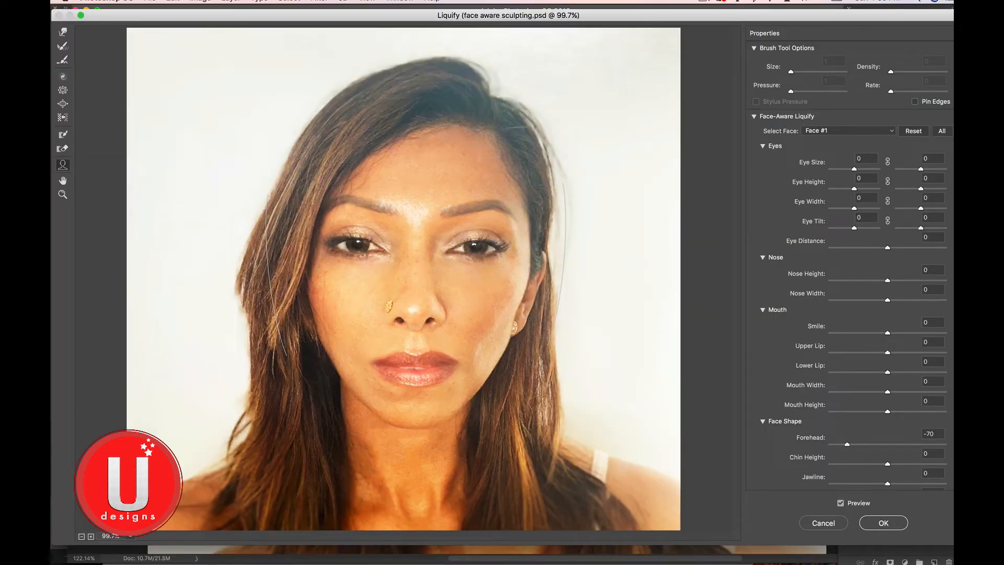
pyautogui.scroll(-3, 930, 209)
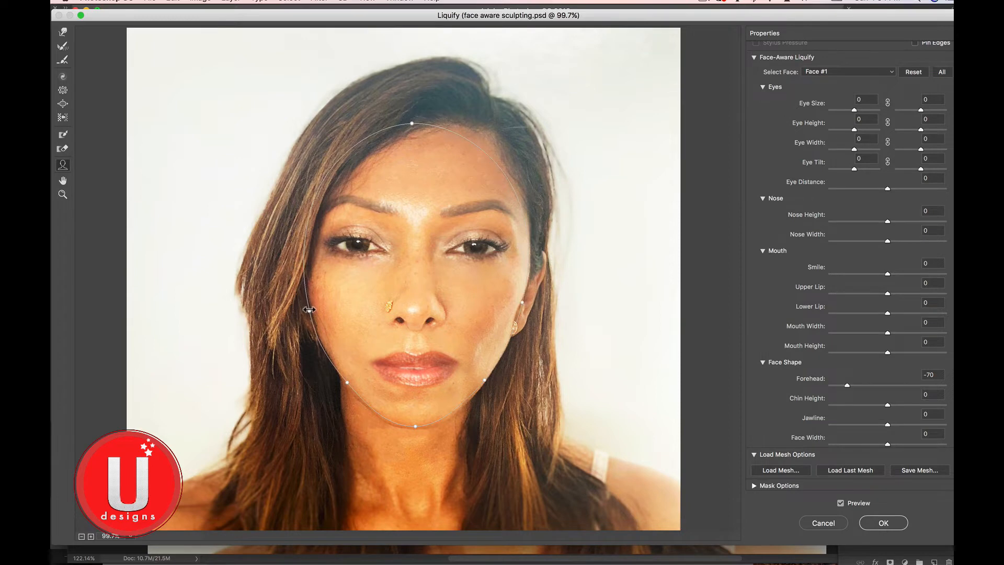
# Try a face width of -100 and an upper lip value of 61, undoing each change
pyautogui.moveTo(309, 310); pyautogui.dragTo(370, 313)
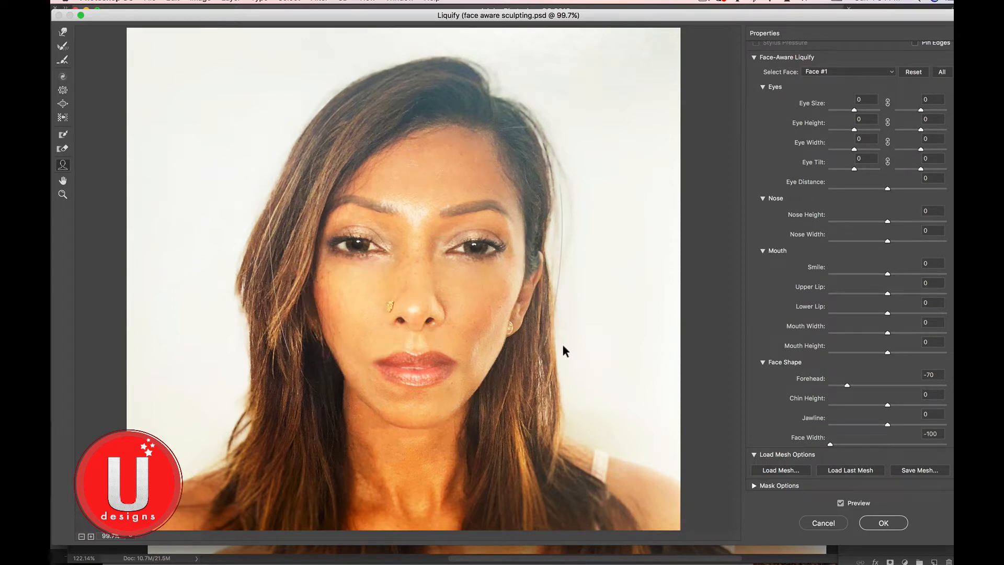
pyautogui.press('super+z')
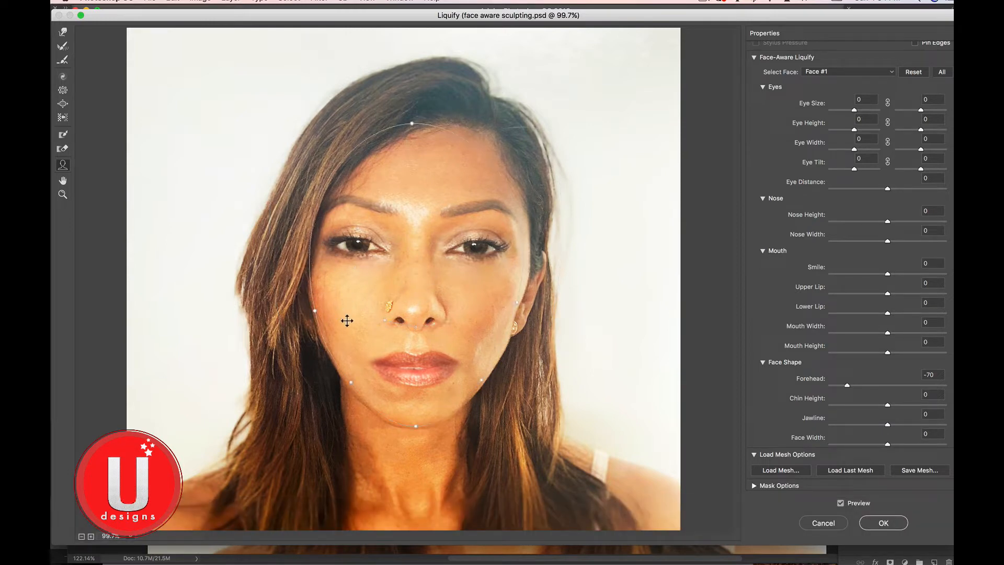
pyautogui.moveTo(418, 355); pyautogui.dragTo(418, 357)
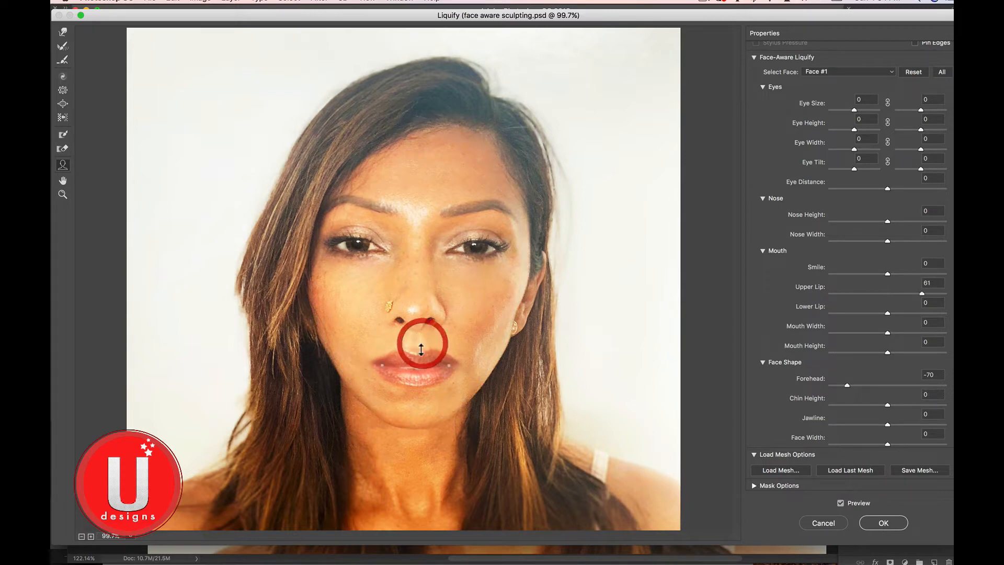
pyautogui.press('super+z')
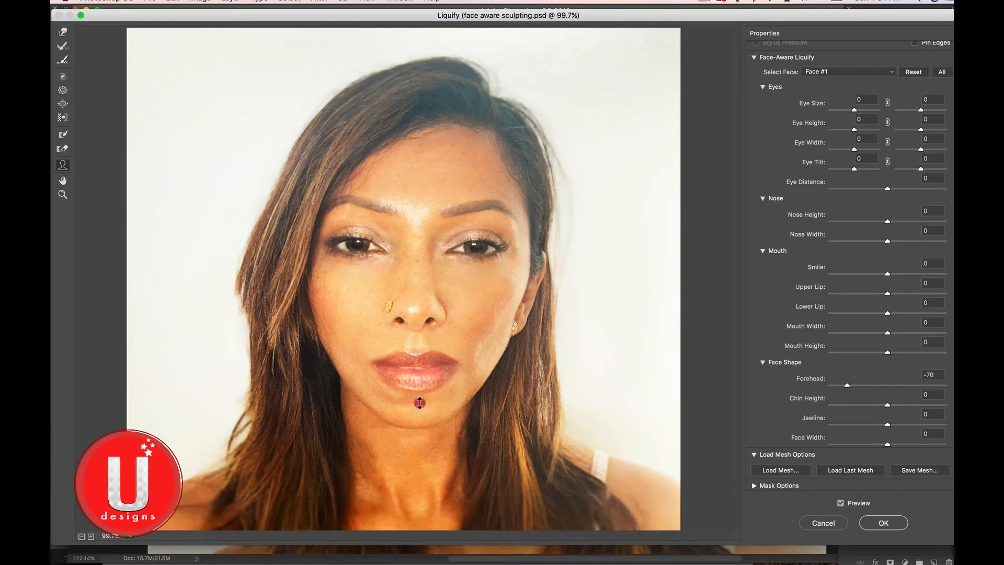
# Try reshaping the lower lip and the chin height on the portrait, undoing each change
pyautogui.click(414, 402)
pyautogui.press('super+z')
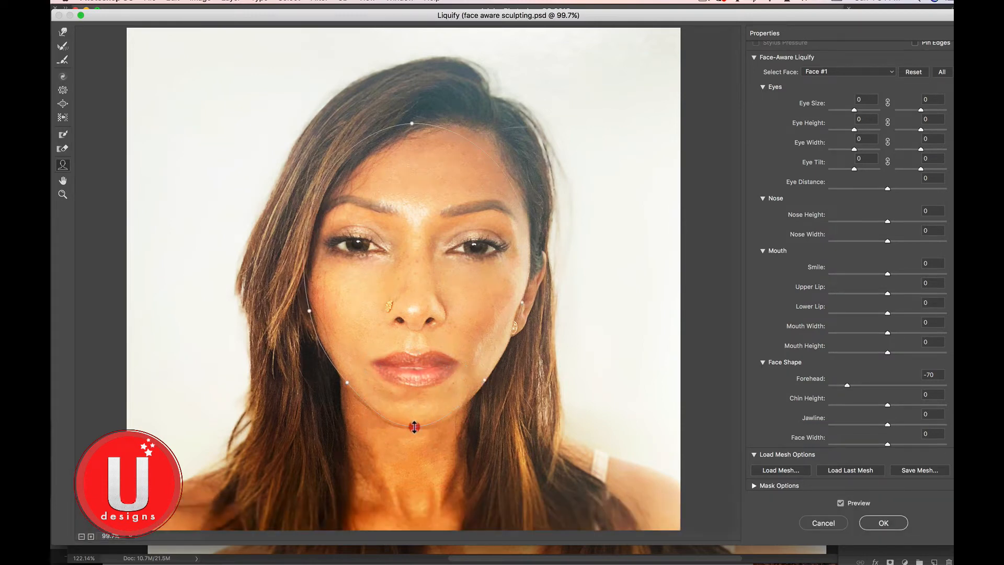
pyautogui.moveTo(406, 486)
pyautogui.mouseDown()
pyautogui.moveTo(401, 493)
pyautogui.moveTo(417, 417)
pyautogui.moveTo(405, 487)
pyautogui.moveTo(412, 438)
pyautogui.moveTo(410, 446)
pyautogui.mouseUp()
pyautogui.press('super+z')
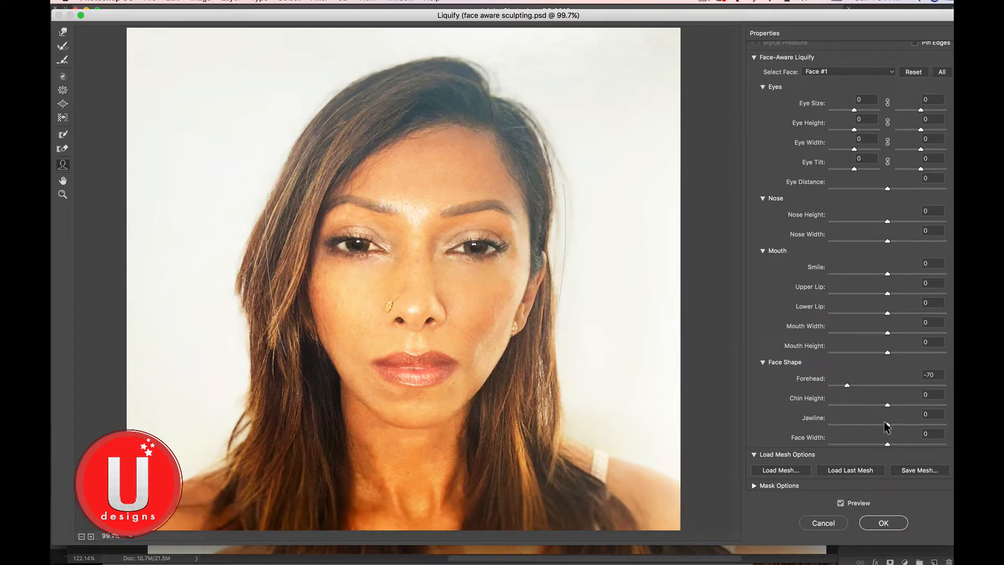
# Try jawline values of -62 and -5, undoing the jawline change
pyautogui.moveTo(884, 422); pyautogui.dragTo(856, 423)
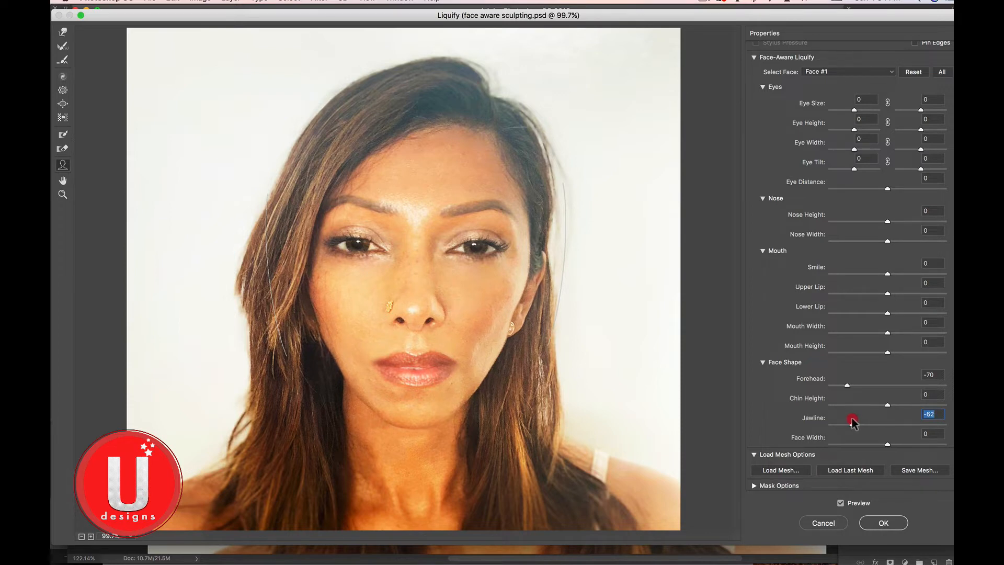
pyautogui.moveTo(854, 421); pyautogui.dragTo(883, 433)
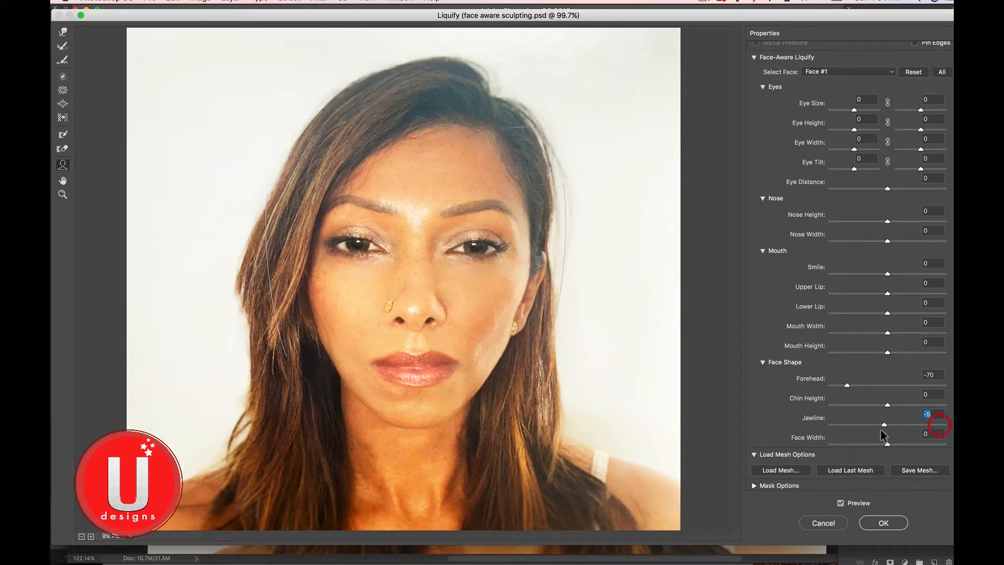
pyautogui.press('super+z')
# Set the forehead value to 0
pyautogui.click(900, 373)
pyautogui.write('0')
pyautogui.press('Return')
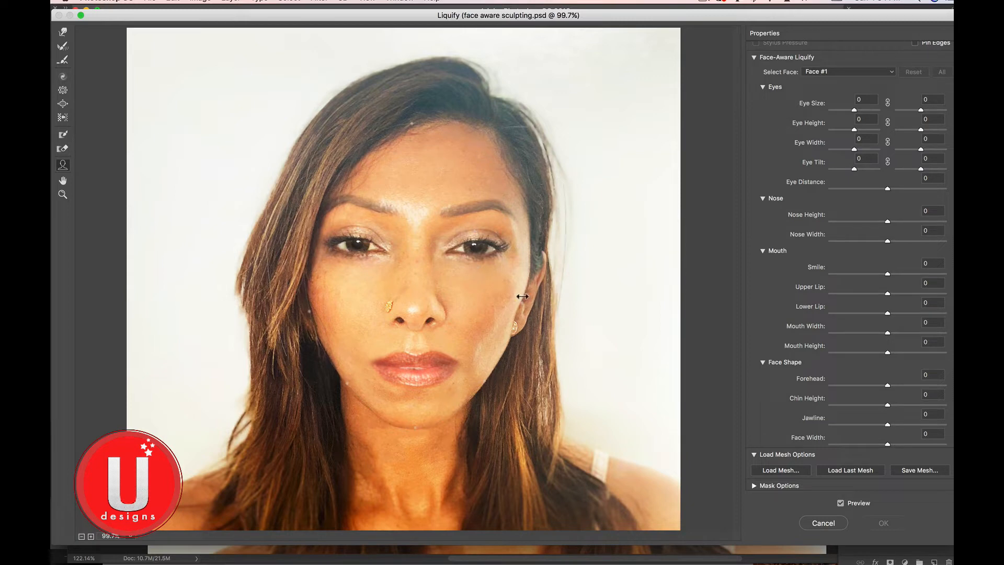
# Try a width of 100 on both eyes, a height of 100 on the image's left eye and a size of 100 on the other, undoing all
pyautogui.moveTo(509, 245); pyautogui.dragTo(558, 244)
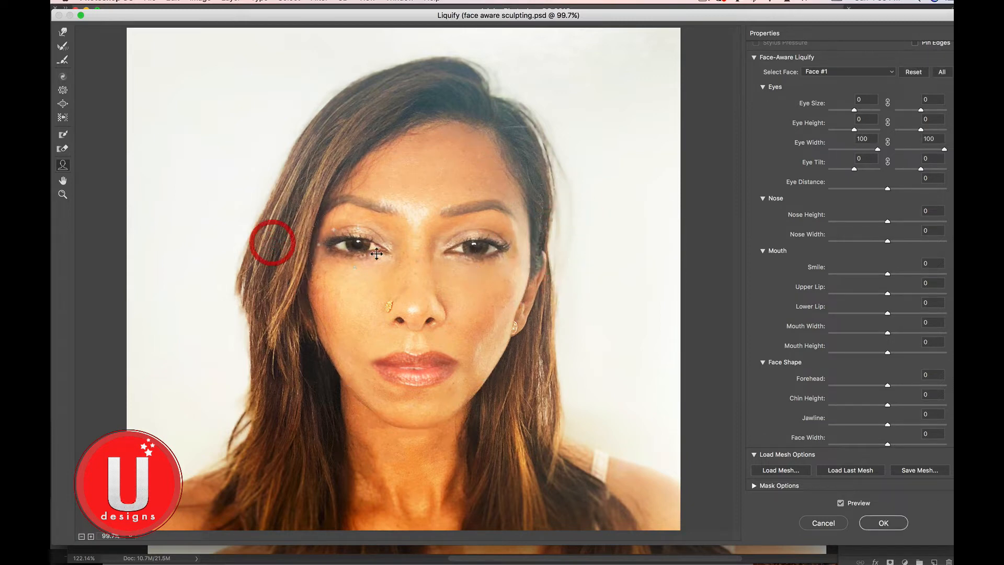
pyautogui.press('super+z')
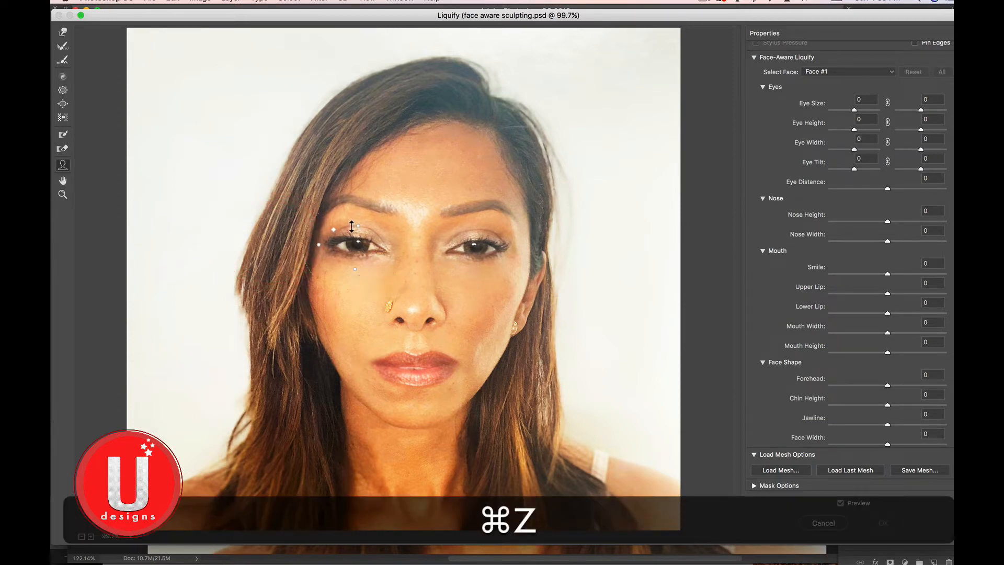
pyautogui.moveTo(360, 204)
pyautogui.mouseDown()
pyautogui.moveTo(365, 220)
pyautogui.moveTo(361, 209)
pyautogui.mouseUp()
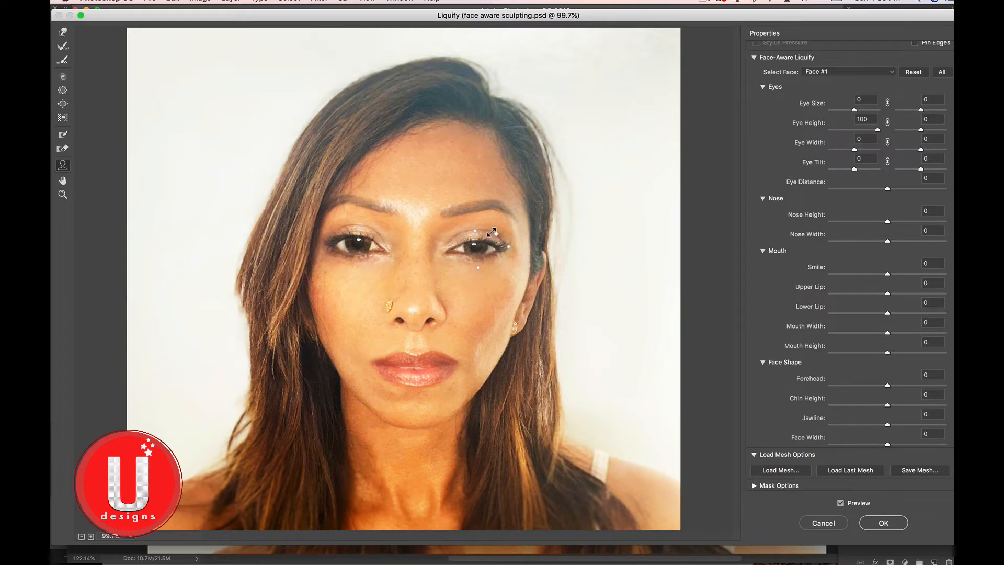
pyautogui.moveTo(494, 232); pyautogui.dragTo(504, 213)
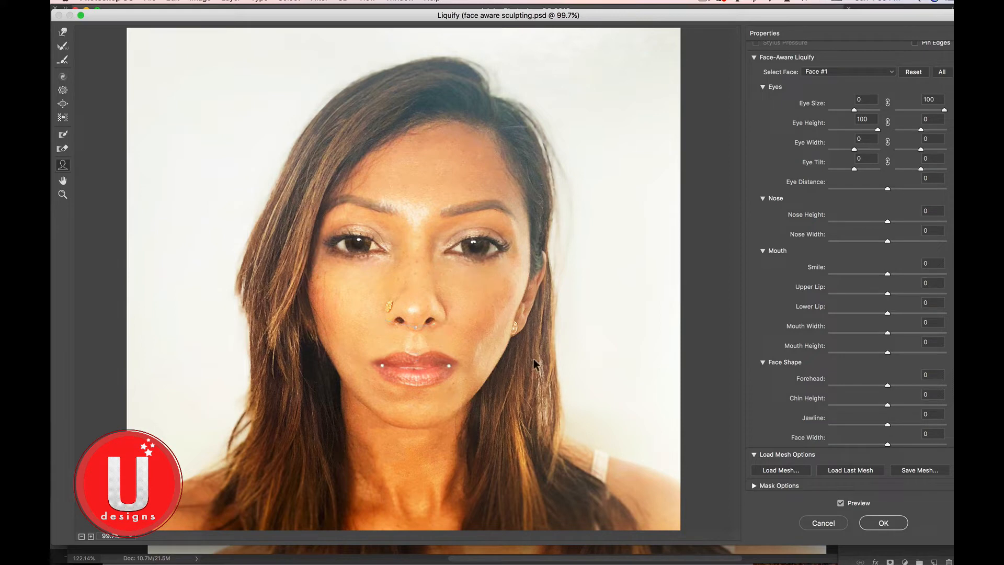
pyautogui.press('super')
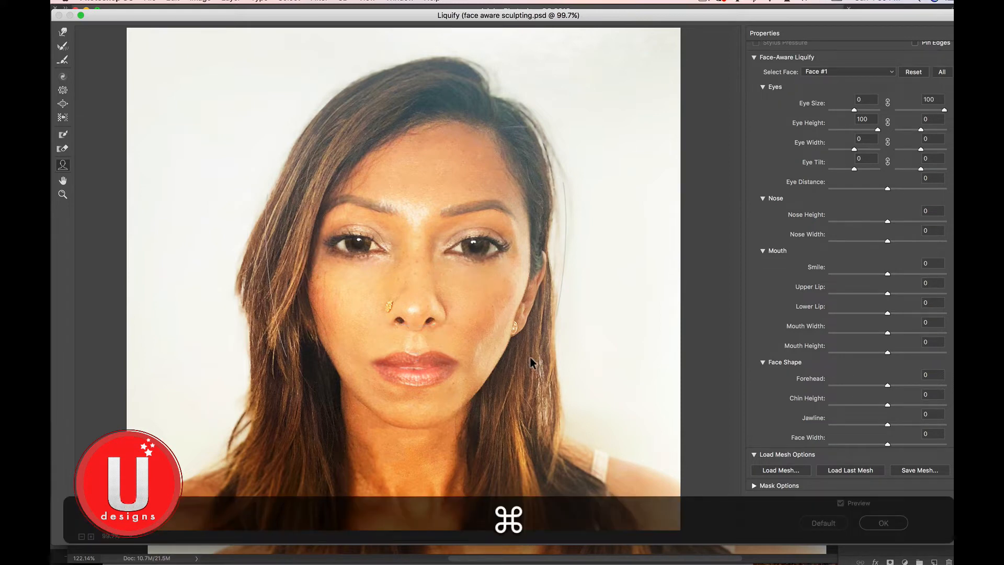
pyautogui.press('super+z')
pyautogui.press('super+z')
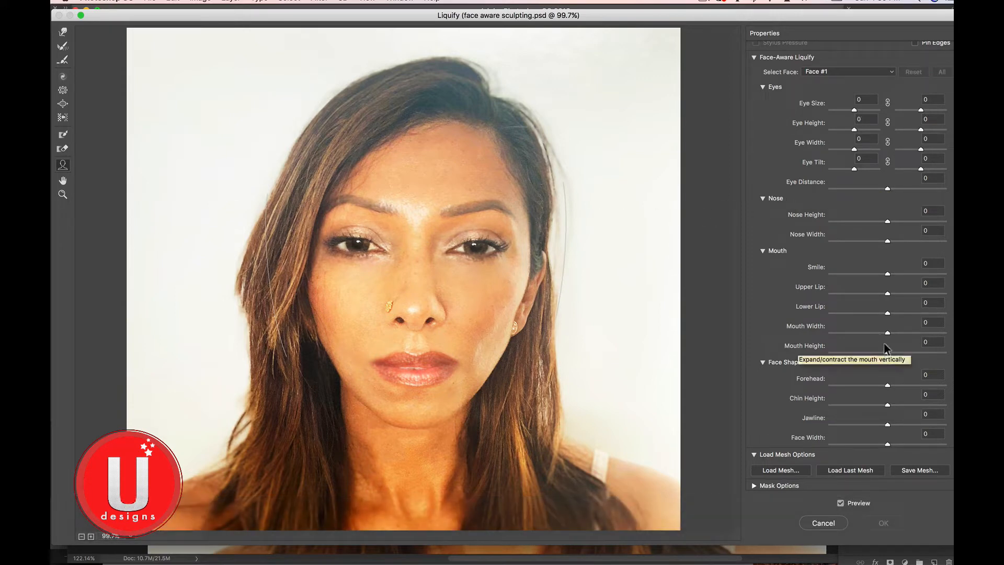
# Try a mouth width of 7 and a smile value of -19, undoing each change
pyautogui.moveTo(887, 333)
pyautogui.mouseDown()
pyautogui.moveTo(947, 330)
pyautogui.moveTo(836, 332)
pyautogui.moveTo(943, 323)
pyautogui.moveTo(867, 328)
pyautogui.moveTo(939, 333)
pyautogui.moveTo(875, 336)
pyautogui.moveTo(928, 334)
pyautogui.moveTo(896, 342)
pyautogui.mouseUp()
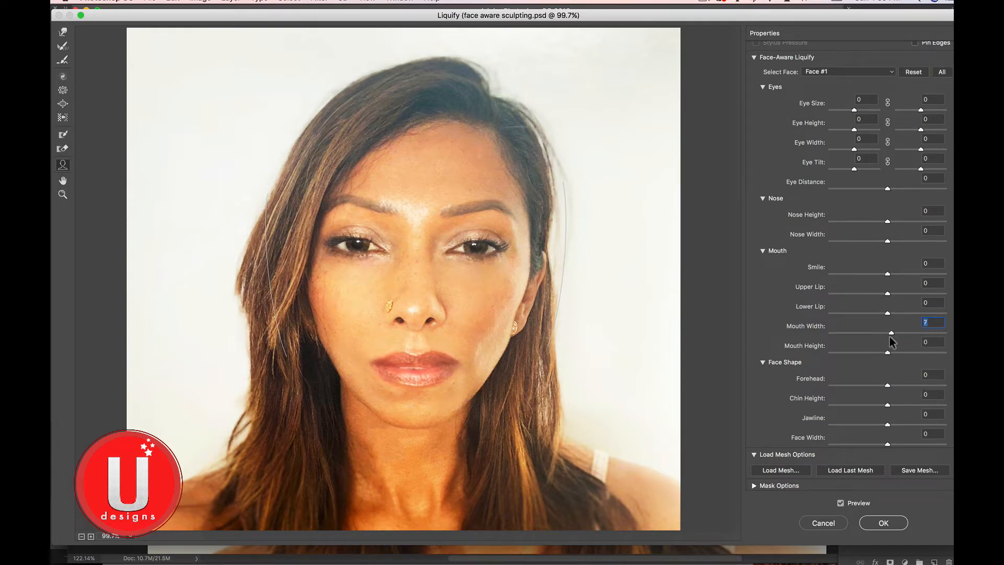
pyautogui.press('super+z')
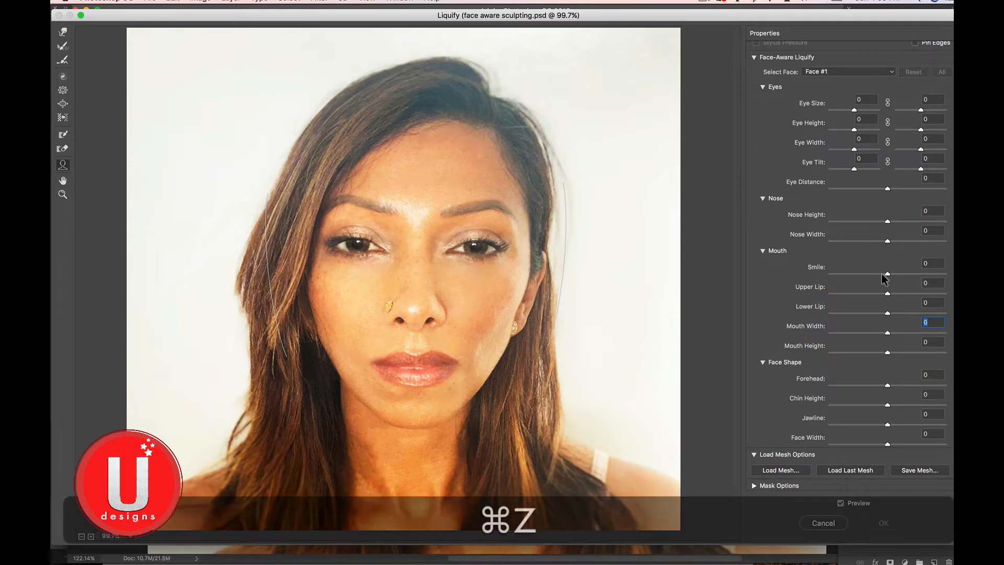
pyautogui.moveTo(888, 276); pyautogui.dragTo(881, 275)
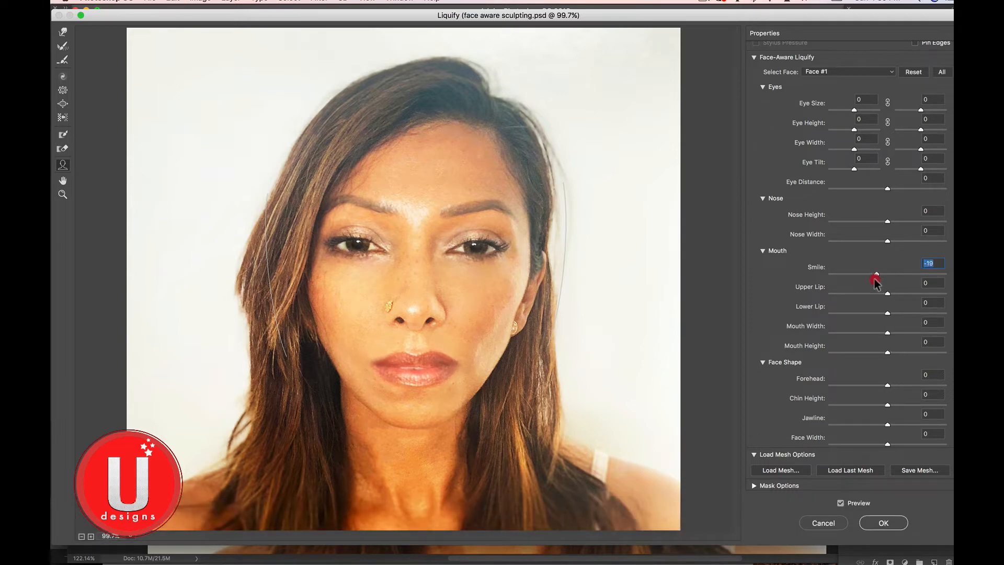
pyautogui.press('super+z')
# Try adjusting the nose height and nose width values, undoing both changes
pyautogui.moveTo(887, 221); pyautogui.dragTo(896, 251)
pyautogui.press('super+z')
pyautogui.press('super+z')
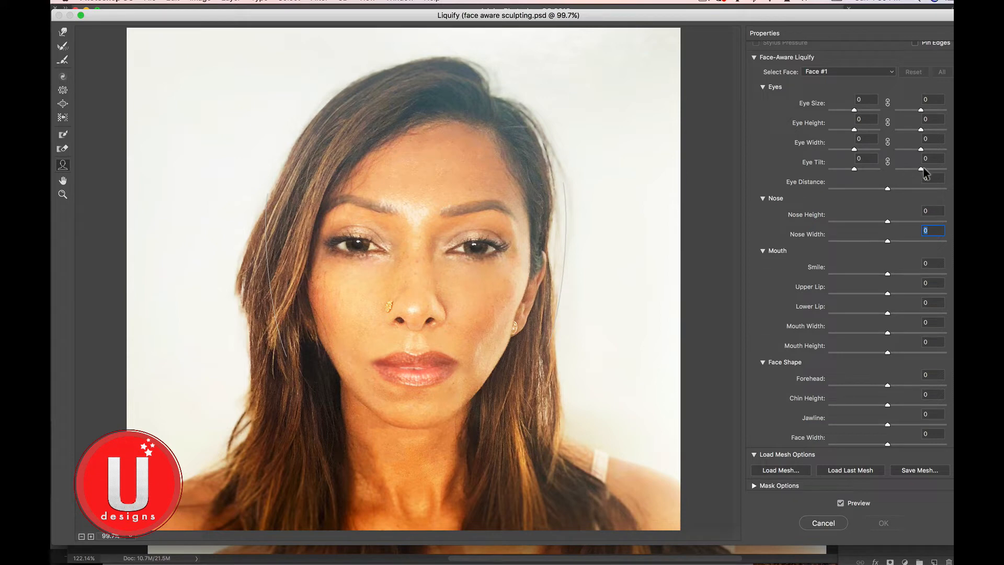
# Try an eye tilt of 100 for the image's right eye and 75 for the left one, undoing the last change
pyautogui.moveTo(923, 172); pyautogui.dragTo(944, 169)
pyautogui.moveTo(854, 169)
pyautogui.mouseDown()
pyautogui.moveTo(837, 169)
pyautogui.moveTo(870, 169)
pyautogui.mouseUp()
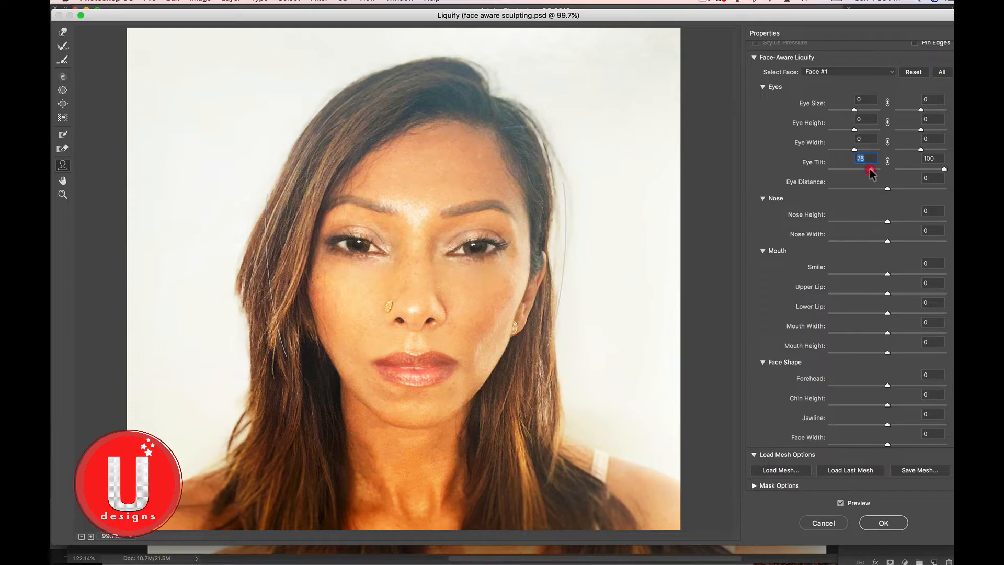
pyautogui.press('super+z')
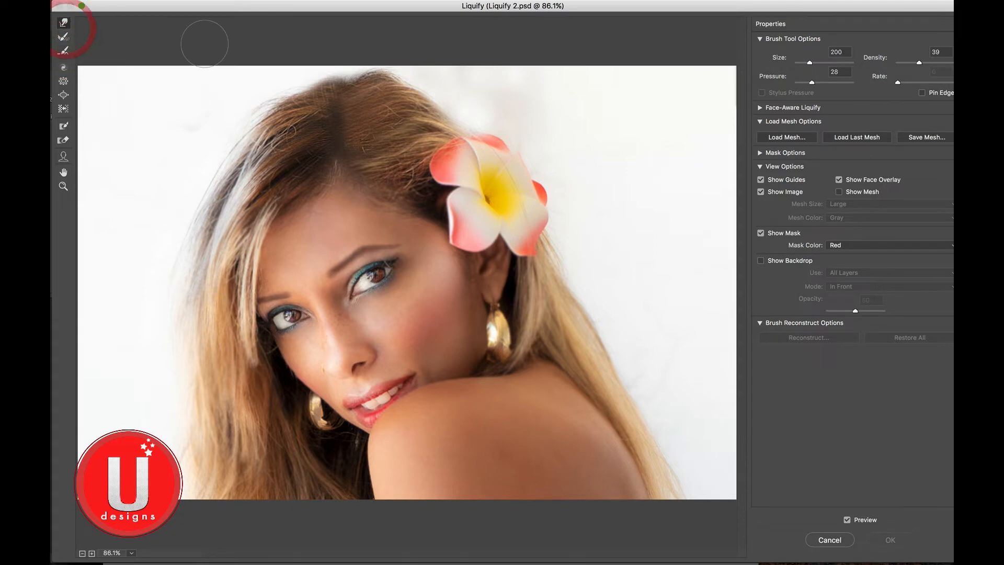
# Examine the brush options of the Reconstruct and Pucker tools in Liquify 2.psd, returning to the Forward Warp tool
pyautogui.click(63, 37)
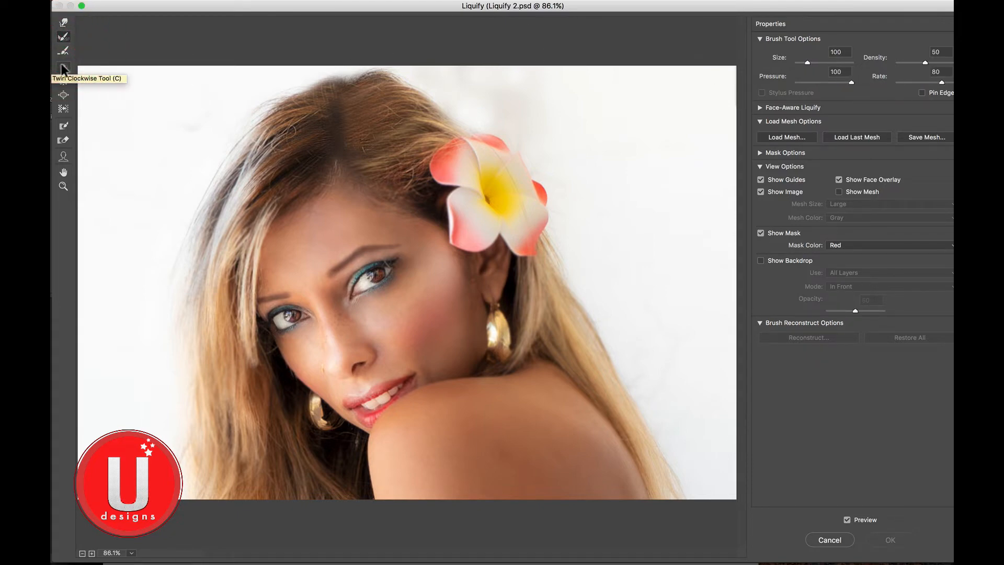
pyautogui.click(64, 81)
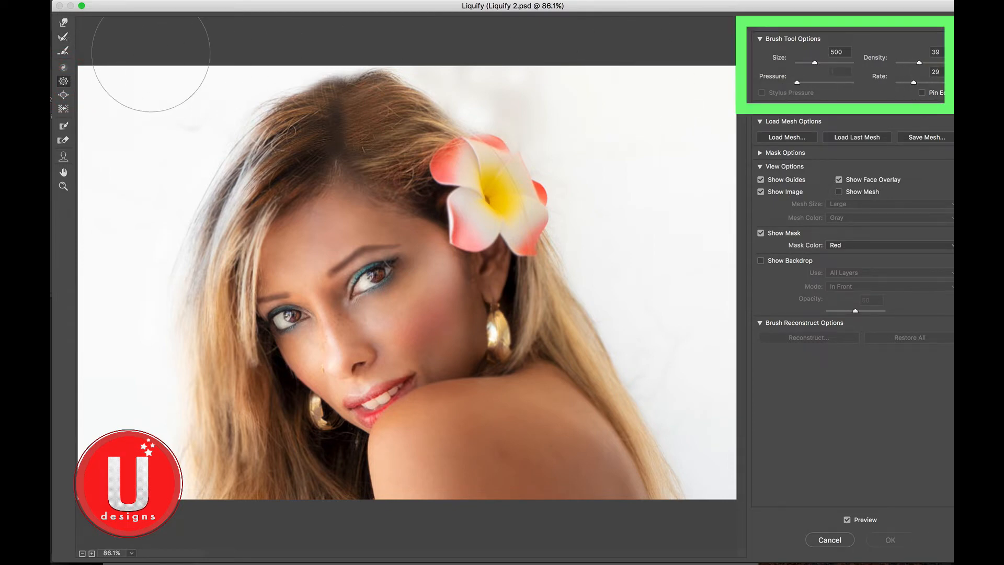
pyautogui.click(63, 23)
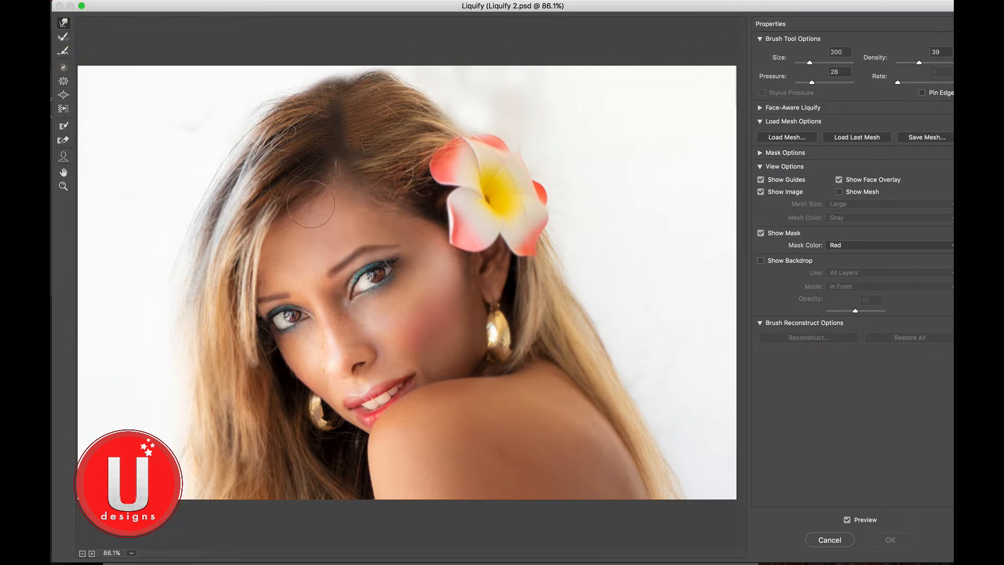
# Turn the Liquify preview off and back on, and enlarge the Forward Warp brush to size 500
pyautogui.click(845, 519)
pyautogui.click(845, 519)
pyautogui.press(']')
pyautogui.press(']')
pyautogui.press(']')
pyautogui.press(']')
# Push the face around the eye in the image's left half outward with the Forward Warp tool, undoing the last push
pyautogui.moveTo(320, 286)
pyautogui.mouseDown()
pyautogui.moveTo(345, 276)
pyautogui.moveTo(334, 269)
pyautogui.moveTo(340, 283)
pyautogui.moveTo(296, 300)
pyautogui.moveTo(282, 293)
pyautogui.mouseUp()
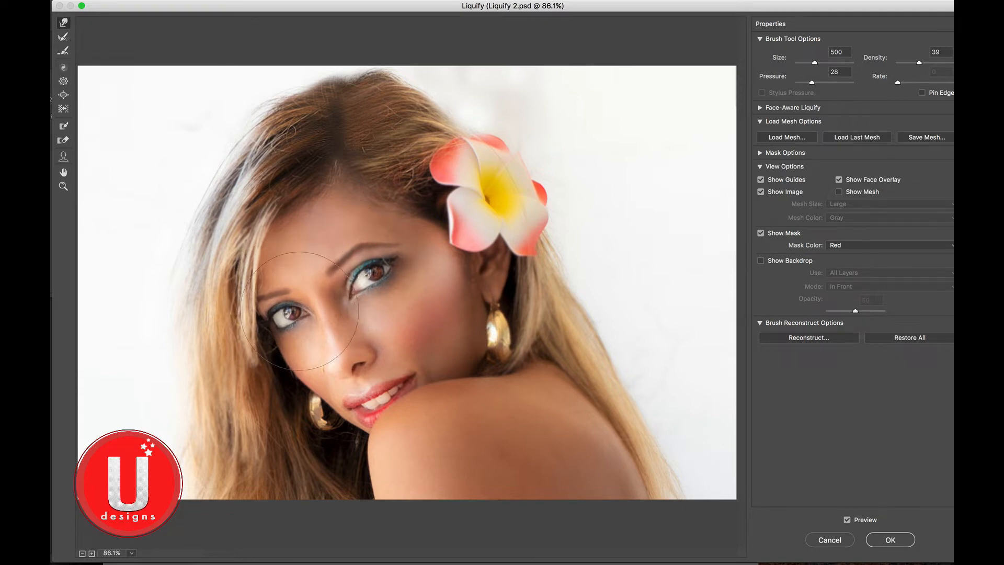
pyautogui.click(261, 317)
pyautogui.click(225, 320)
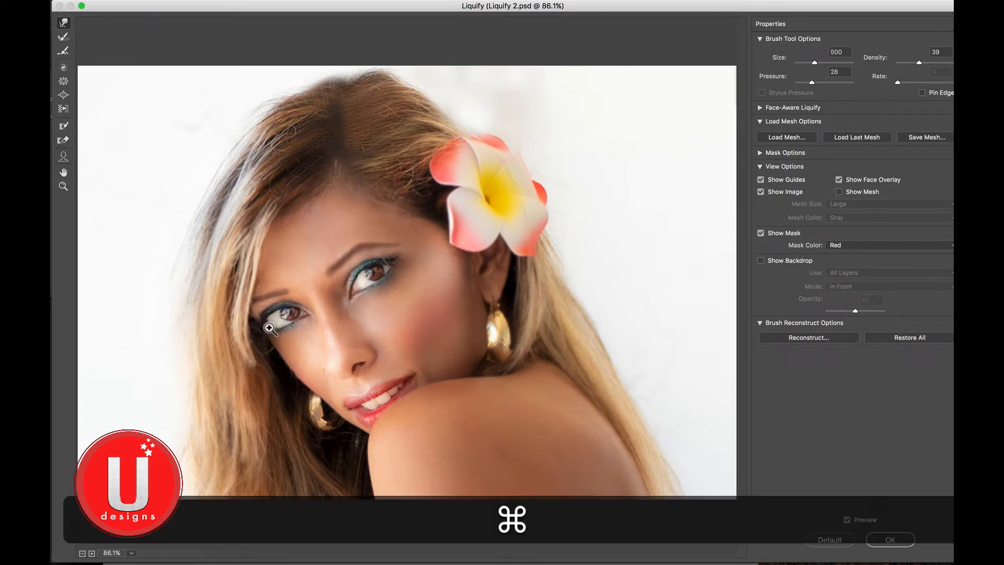
pyautogui.press('super+z')
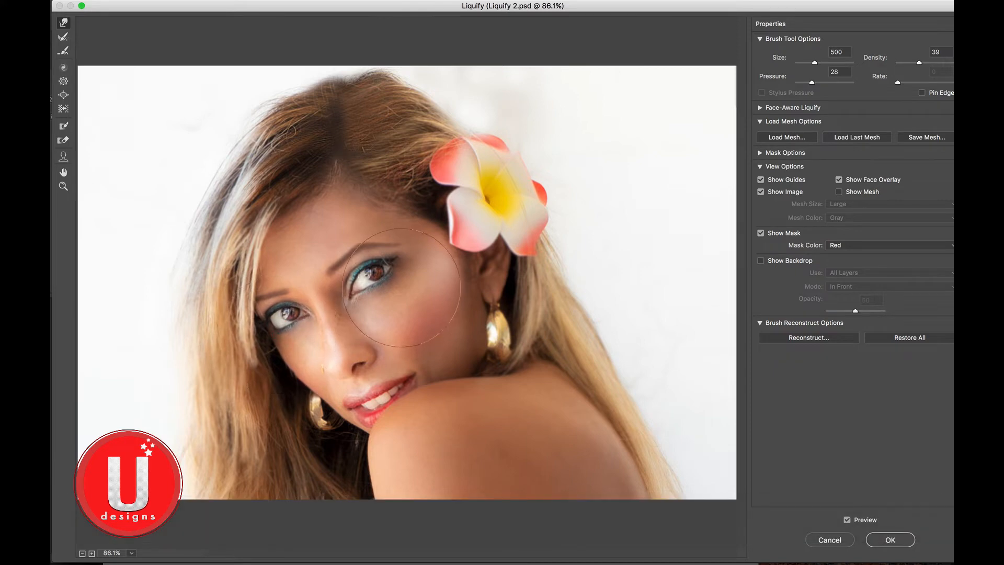
# Try pushing the brow and nose area with the Forward Warp tool at size 500, undoing the last push
pyautogui.click(403, 277)
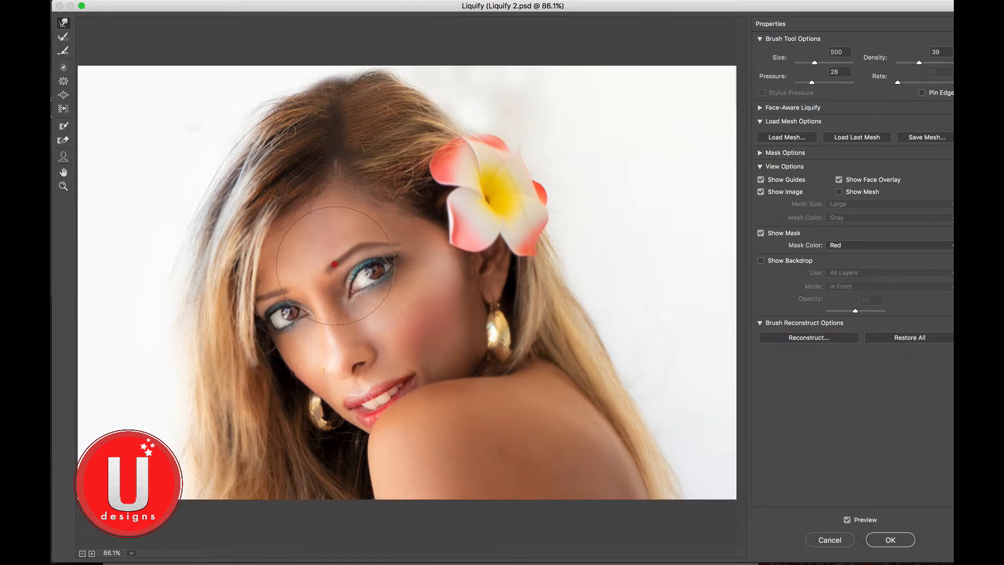
pyautogui.moveTo(333, 264); pyautogui.dragTo(321, 308)
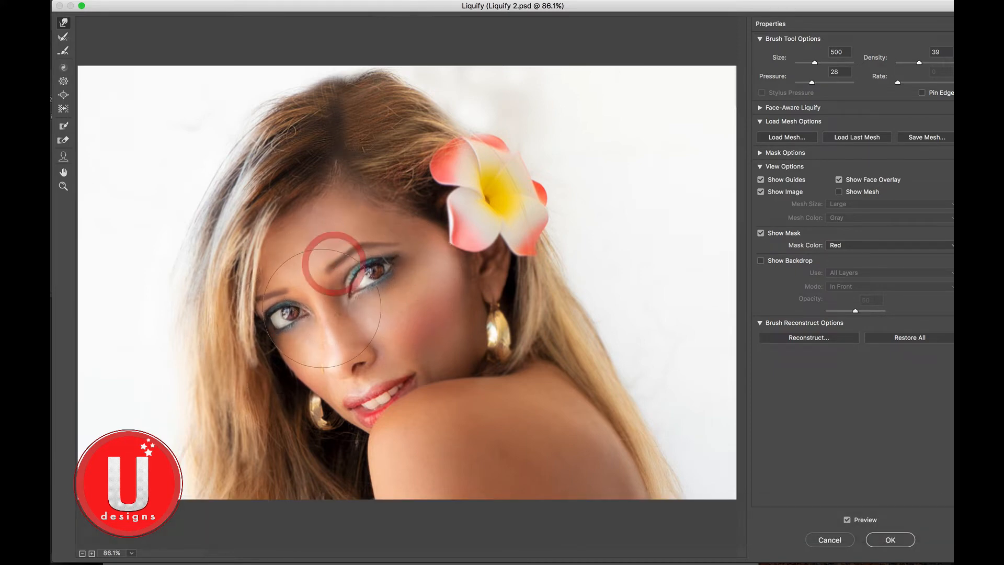
pyautogui.click(342, 357)
pyautogui.press('super+z')
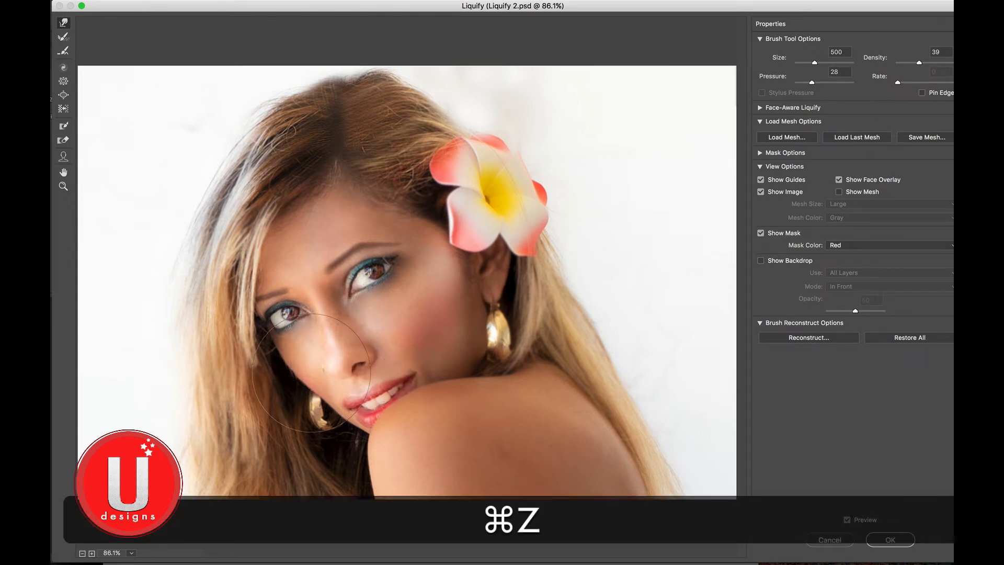
# Push the jaw inward beside the earring in the image's right half and nudge the forehead above that brow
pyautogui.click(461, 324)
pyautogui.moveTo(461, 324)
pyautogui.mouseDown()
pyautogui.moveTo(451, 313)
pyautogui.moveTo(454, 339)
pyautogui.moveTo(448, 332)
pyautogui.mouseUp()
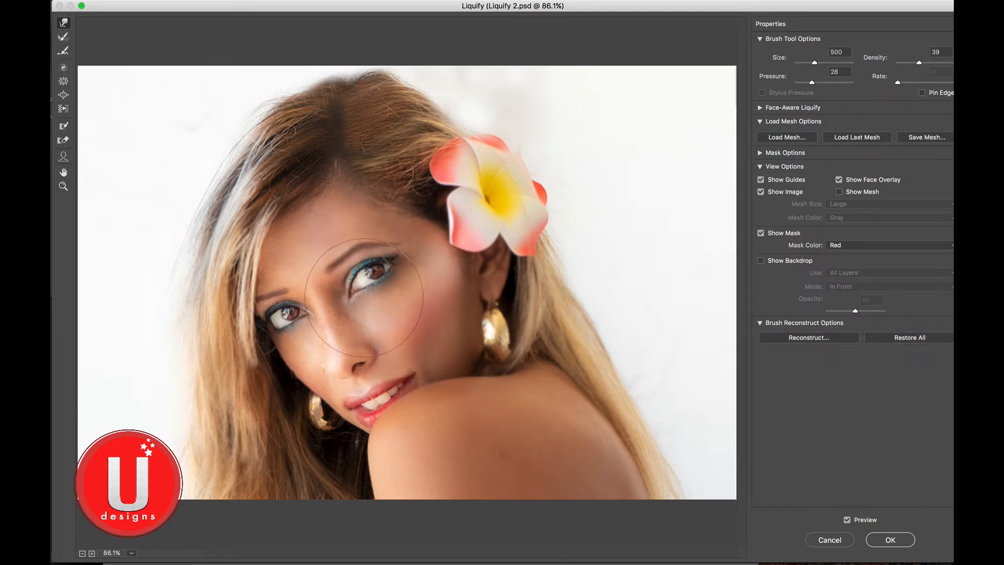
pyautogui.click(389, 237)
pyautogui.moveTo(389, 238); pyautogui.dragTo(381, 225)
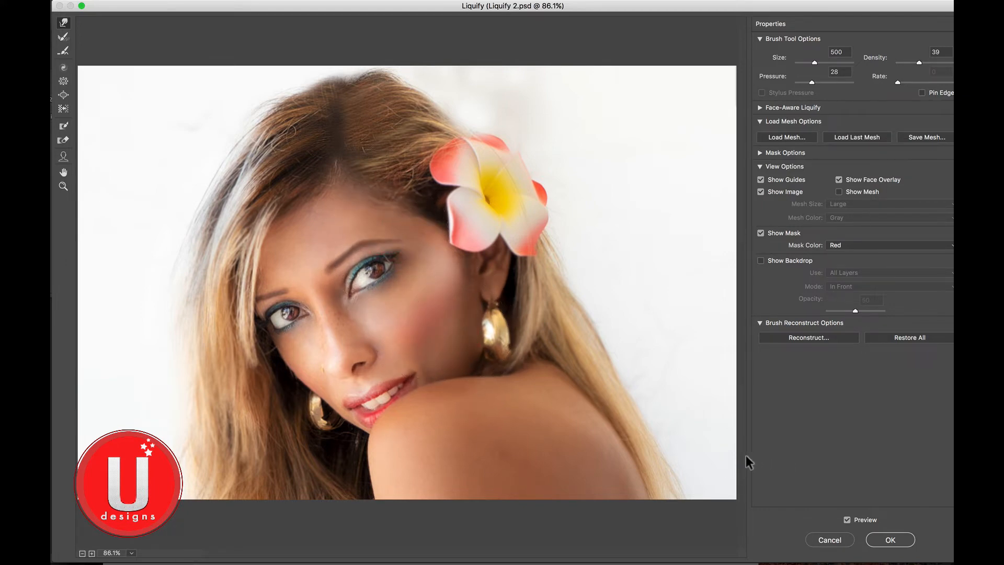
# Reduce the Forward Warp brush to size 200 and reshape both eyebrows, undoing the last push
pyautogui.press('[')
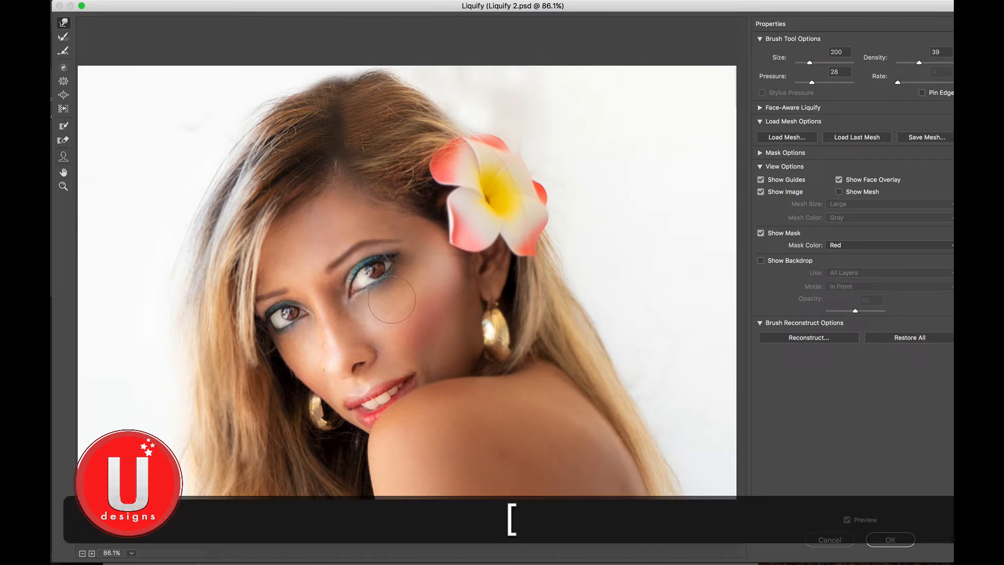
pyautogui.click(357, 234)
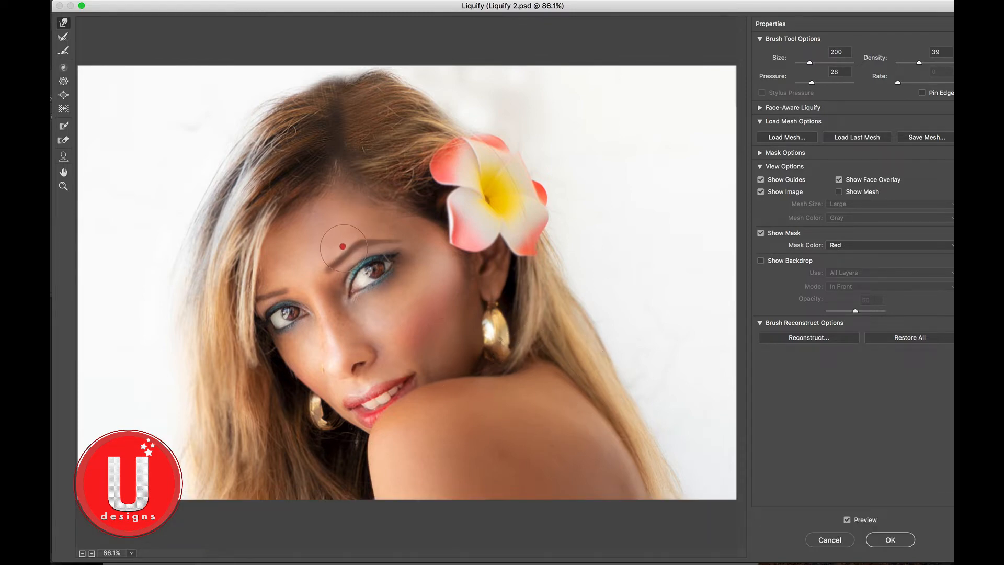
pyautogui.moveTo(343, 246)
pyautogui.mouseDown()
pyautogui.moveTo(327, 254)
pyautogui.moveTo(376, 231)
pyautogui.mouseUp()
pyautogui.moveTo(274, 271)
pyautogui.mouseDown()
pyautogui.moveTo(264, 293)
pyautogui.moveTo(316, 277)
pyautogui.moveTo(301, 284)
pyautogui.mouseUp()
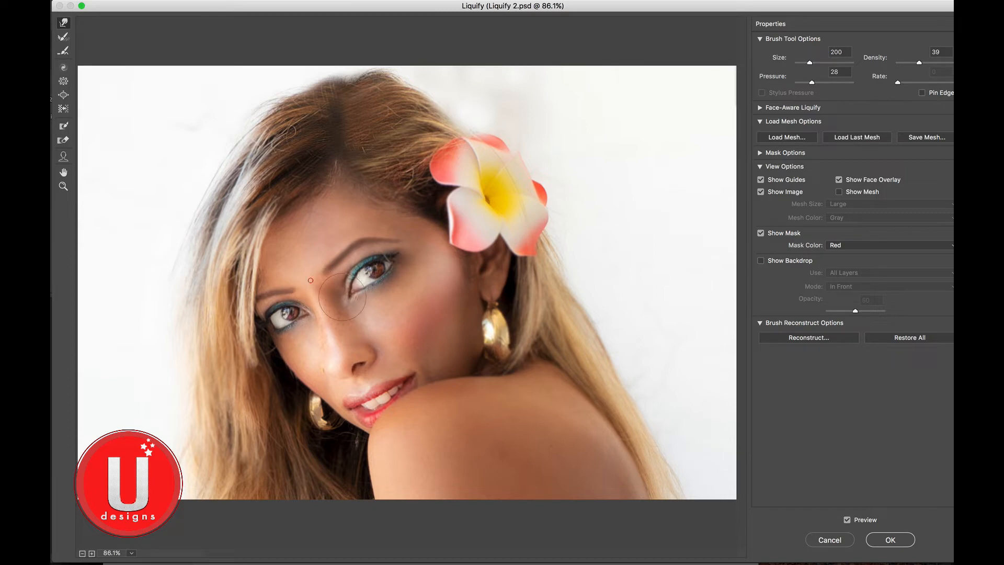
pyautogui.press('super+z')
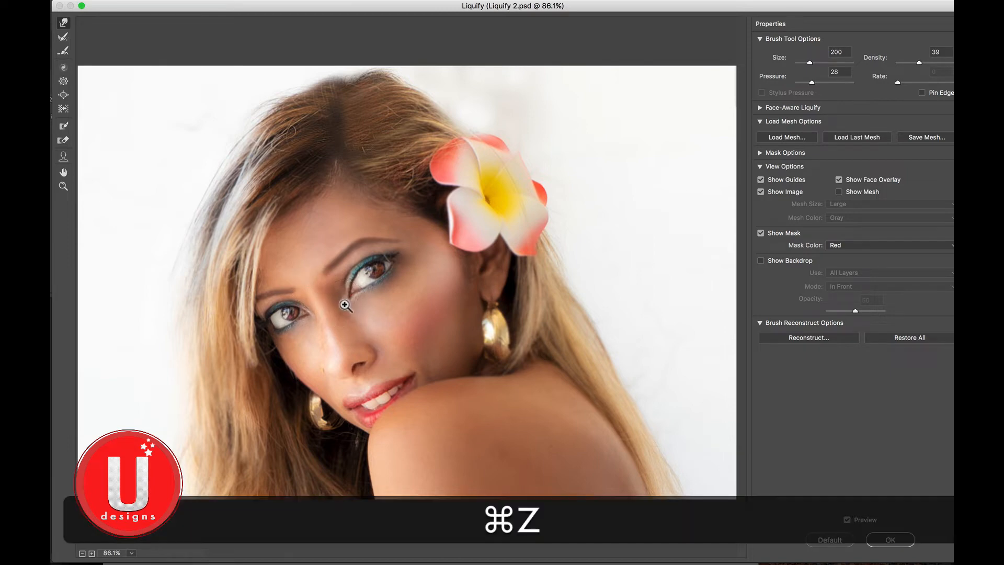
# Try warping the inner corner of one eye and the lower lid of the other, undoing the pushes
pyautogui.press('super+equal')
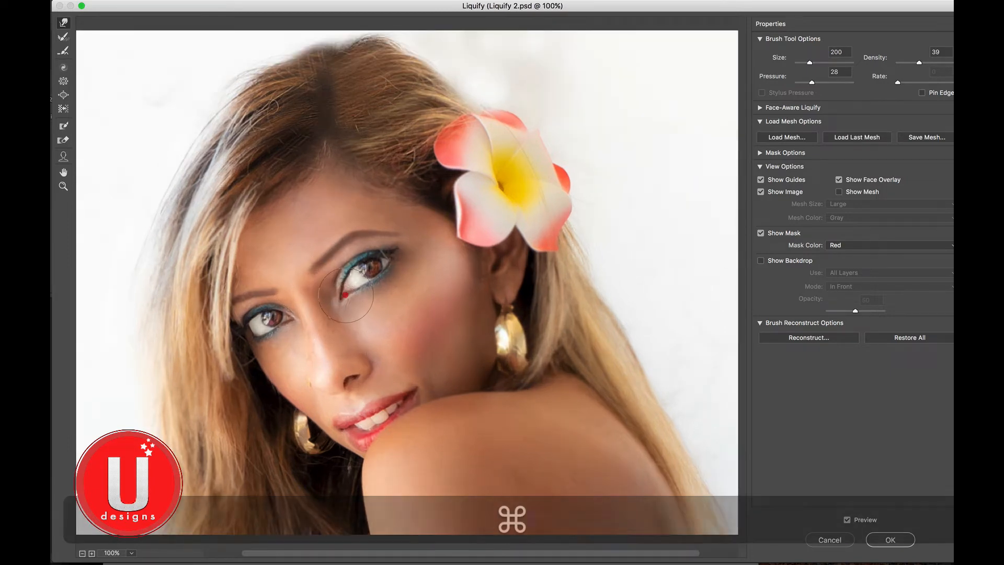
pyautogui.press('super+z')
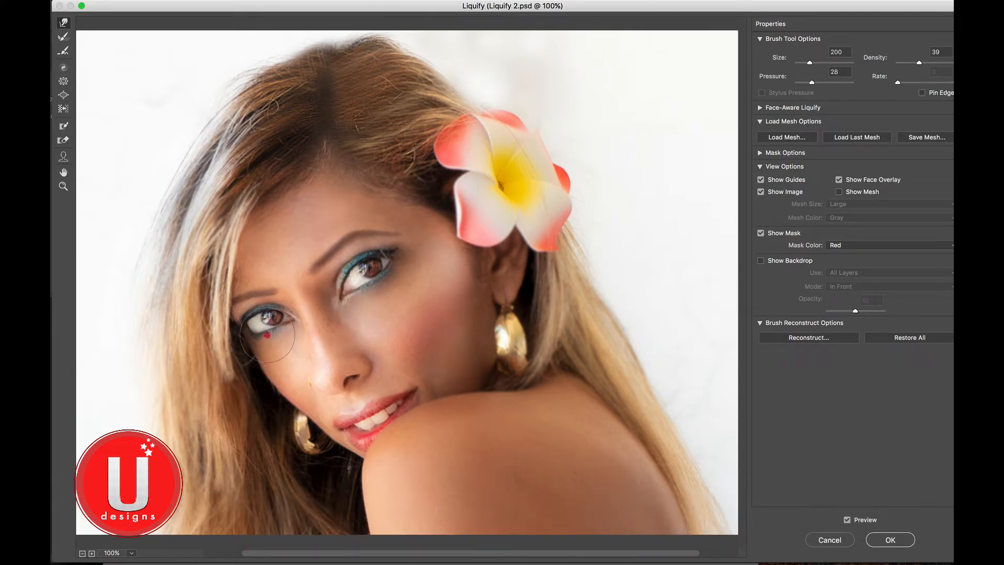
pyautogui.press('super+z')
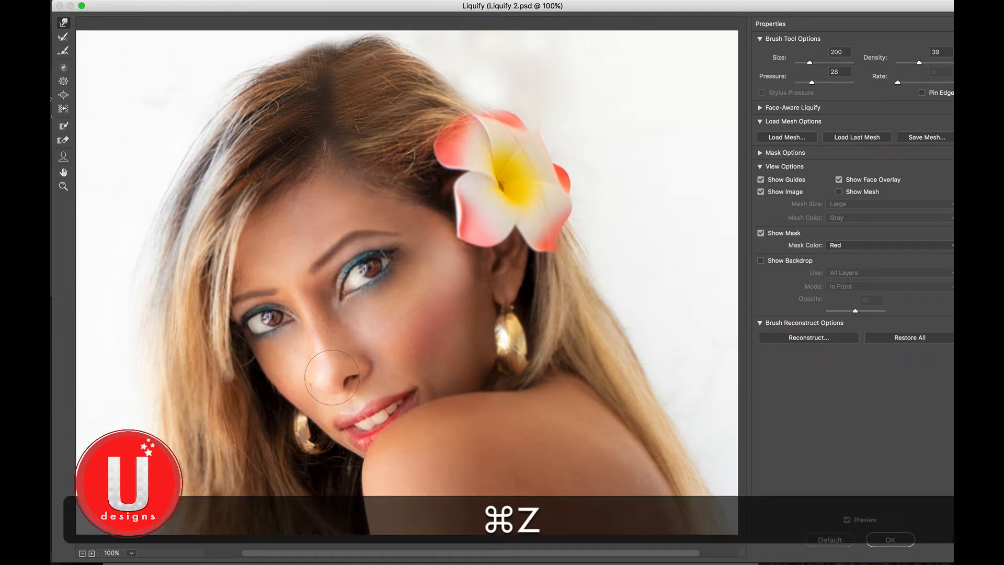
# Enlarge the Forward Warp brush and try pushing the nose sideways, undoing the push
pyautogui.press(']')
pyautogui.press(']')
pyautogui.press(']')
pyautogui.press(']')
pyautogui.press(']')
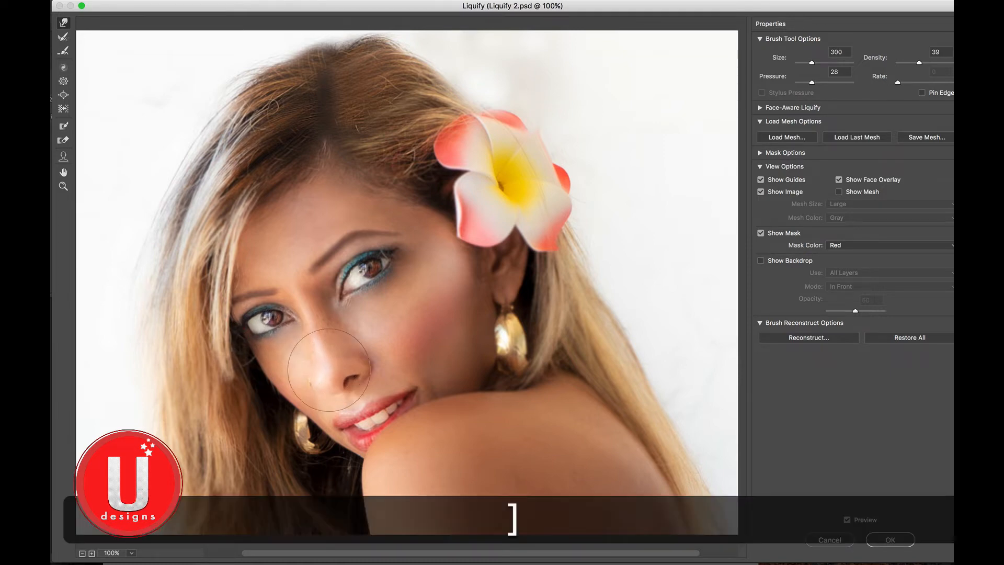
pyautogui.moveTo(339, 363); pyautogui.dragTo(321, 358)
pyautogui.press('super+z')
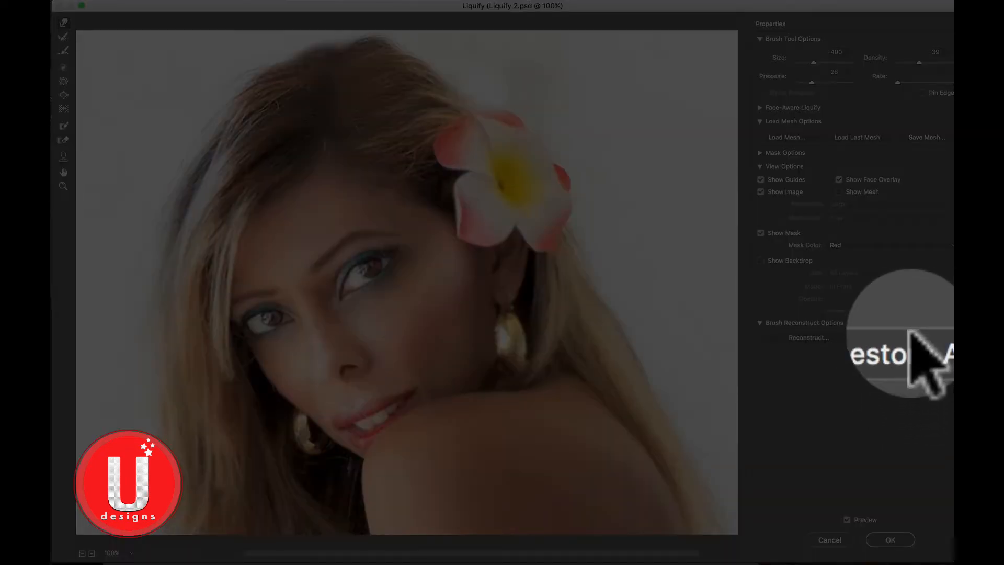
# Restore all Liquify changes on the portrait and toggle the preview to compare
pyautogui.click(889, 337)
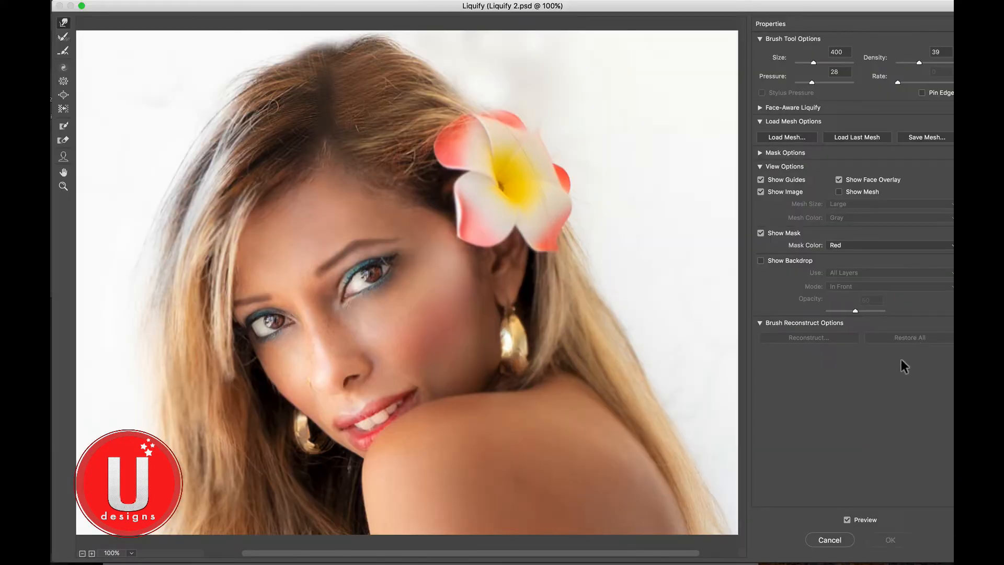
pyautogui.click(846, 519)
# Push the cheek and forehead with the Forward Warp tool at size 400, undoing unwanted pushes
pyautogui.moveTo(266, 377)
pyautogui.mouseDown()
pyautogui.moveTo(287, 370)
pyautogui.moveTo(246, 363)
pyautogui.mouseUp()
pyautogui.press('super+z')
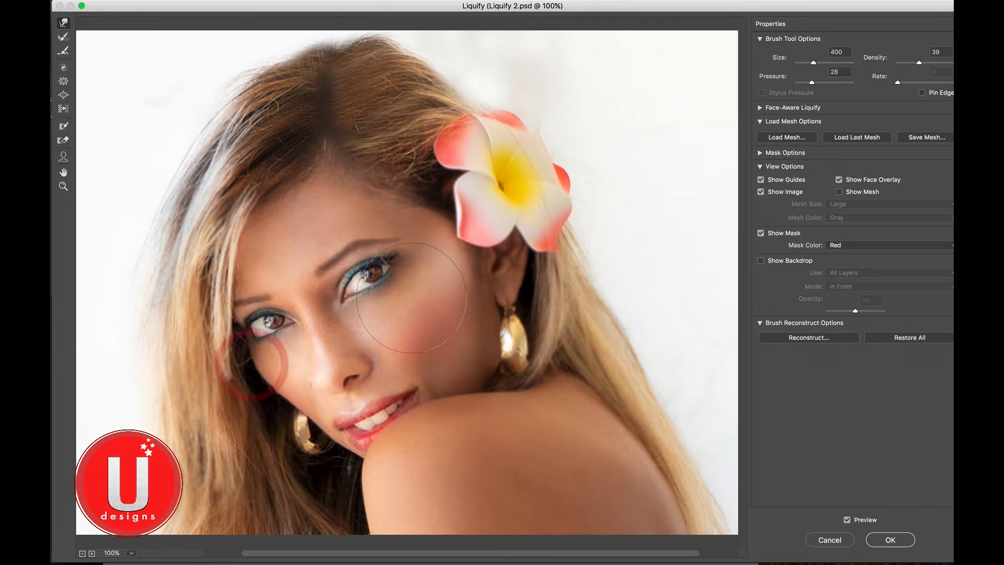
pyautogui.moveTo(449, 265)
pyautogui.mouseDown()
pyautogui.moveTo(419, 289)
pyautogui.moveTo(438, 276)
pyautogui.moveTo(414, 273)
pyautogui.mouseUp()
pyautogui.moveTo(370, 226); pyautogui.dragTo(335, 236)
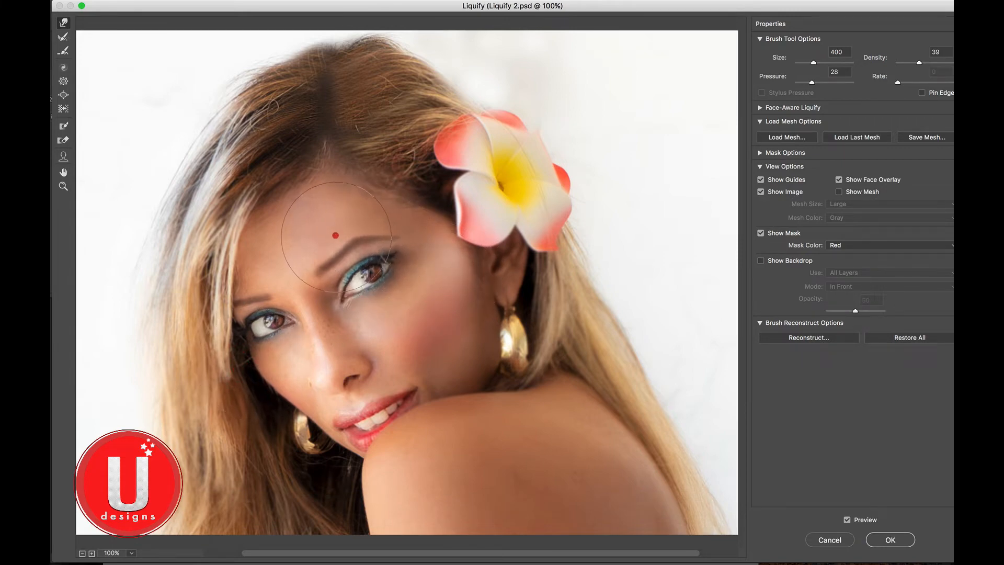
pyautogui.press('super+z')
pyautogui.click(329, 235)
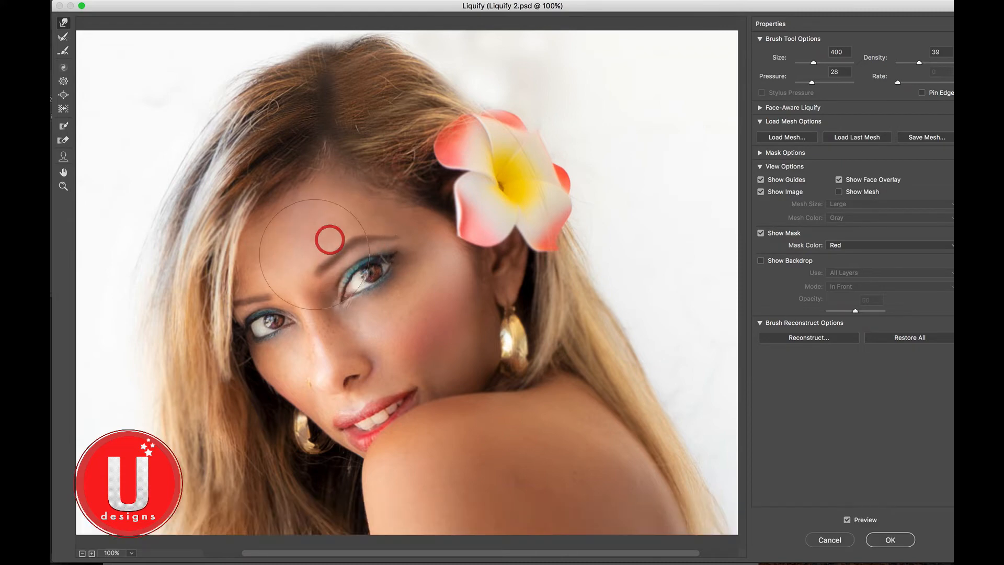
# Nudge the eyebrow in the image's left half and the skin between the brows, undoing one push
pyautogui.click(249, 270)
pyautogui.click(268, 287)
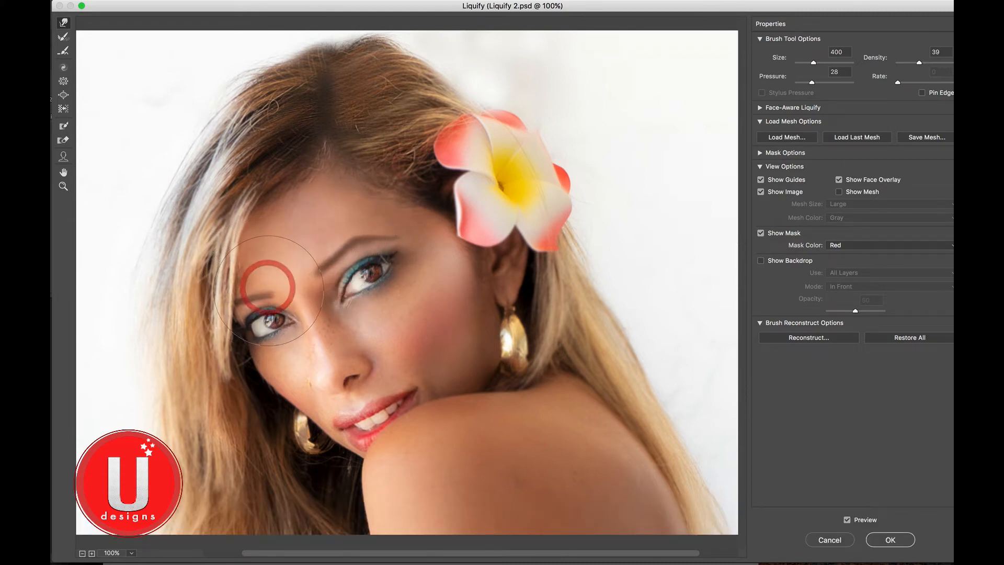
pyautogui.click(280, 280)
pyautogui.click(303, 273)
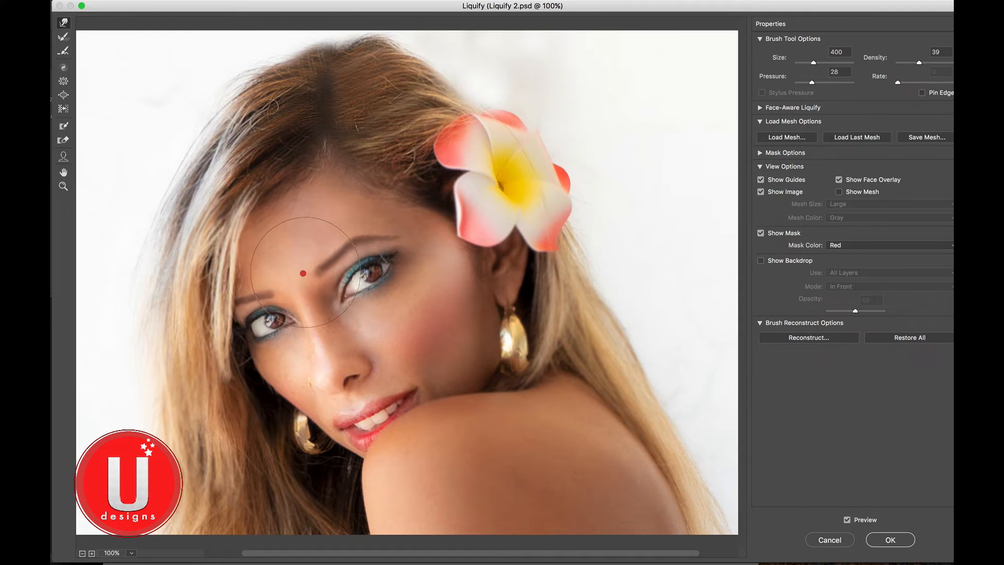
pyautogui.moveTo(302, 273); pyautogui.dragTo(298, 271)
pyautogui.press('super+z')
pyautogui.click(265, 276)
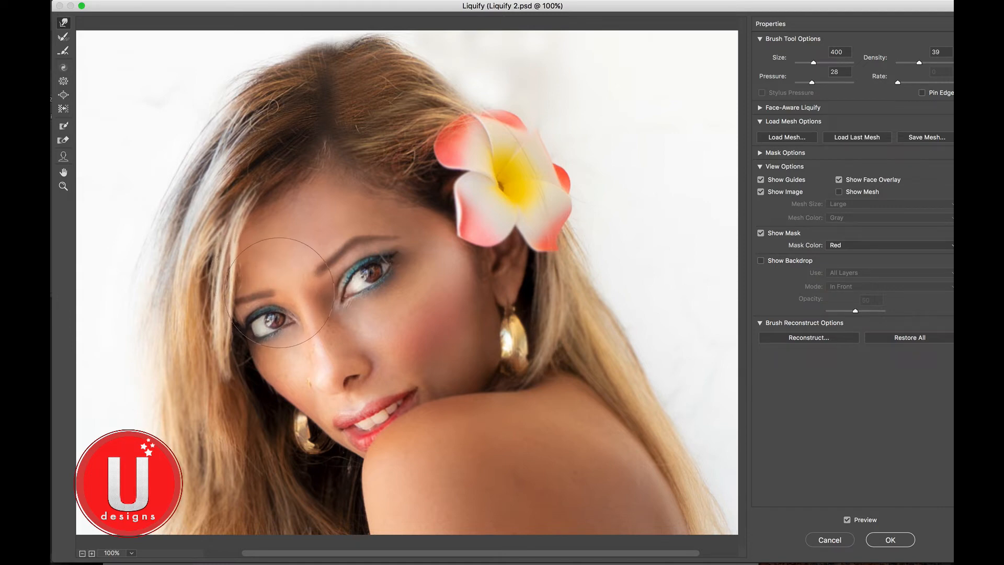
# Reduce the Forward Warp brush to size 200 and reshape both eyebrows and the edges of both eyes
pyautogui.press('[')
pyautogui.click(267, 284)
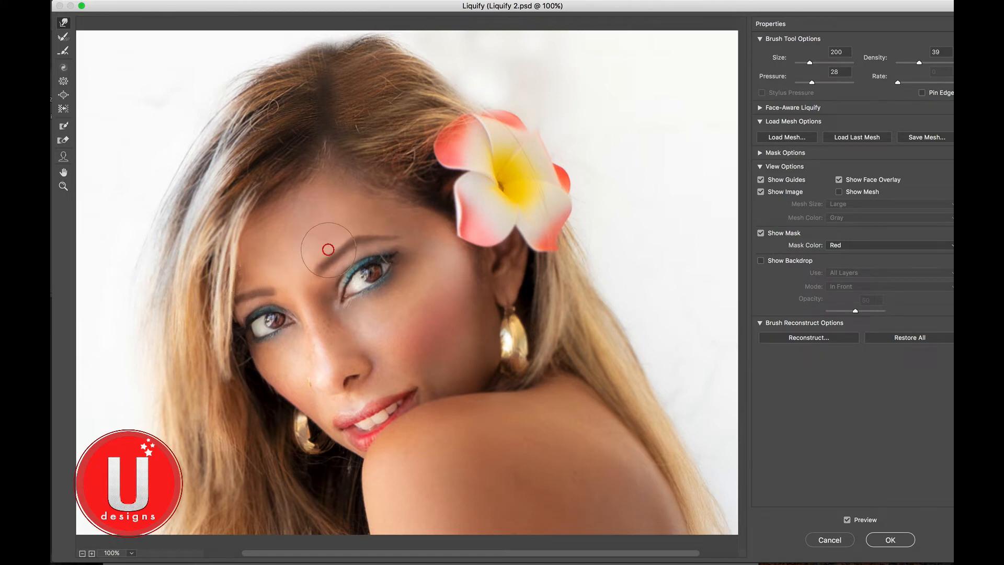
pyautogui.moveTo(344, 251); pyautogui.dragTo(392, 238)
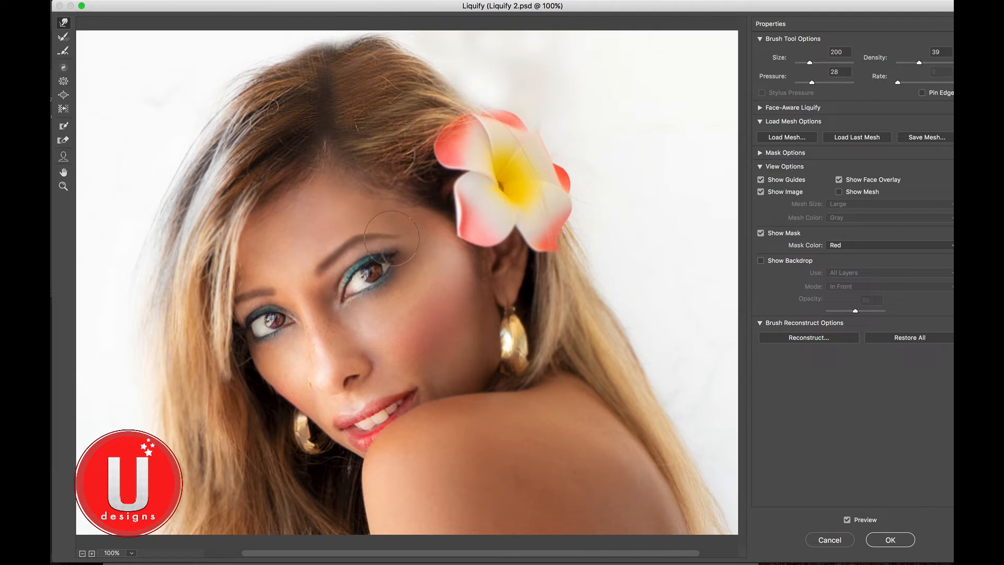
pyautogui.moveTo(278, 284)
pyautogui.mouseDown()
pyautogui.moveTo(276, 275)
pyautogui.moveTo(306, 277)
pyautogui.moveTo(268, 283)
pyautogui.moveTo(316, 267)
pyautogui.moveTo(308, 275)
pyautogui.mouseUp()
pyautogui.moveTo(253, 330); pyautogui.dragTo(251, 327)
pyautogui.moveTo(368, 285)
pyautogui.mouseDown()
pyautogui.moveTo(435, 286)
pyautogui.moveTo(389, 266)
pyautogui.mouseUp()
# Reduce the Forward Warp brush to size 175 and push the cheek edge and the jawline beside the large earring
pyautogui.press('[')
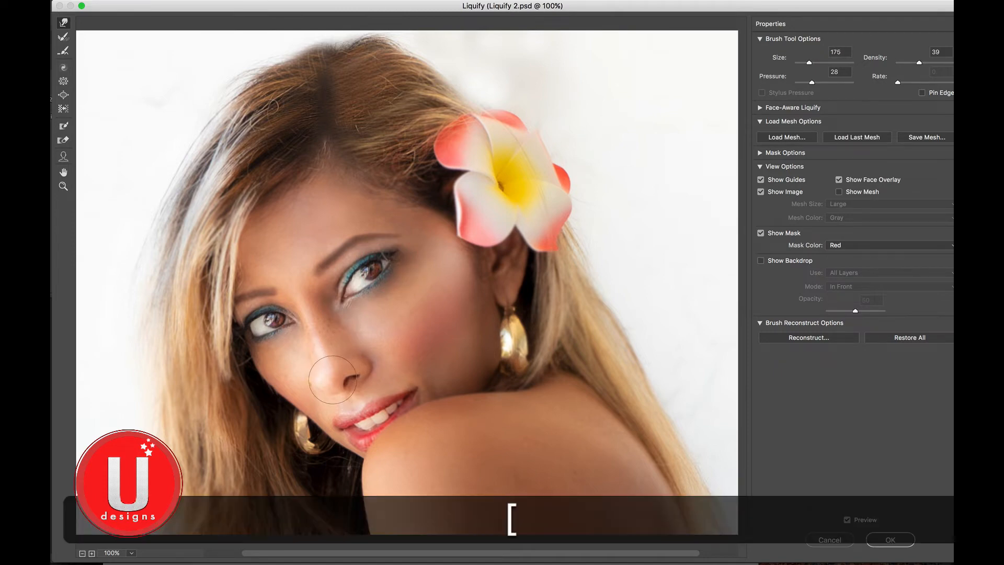
pyautogui.moveTo(268, 385)
pyautogui.mouseDown()
pyautogui.moveTo(260, 372)
pyautogui.moveTo(282, 386)
pyautogui.mouseUp()
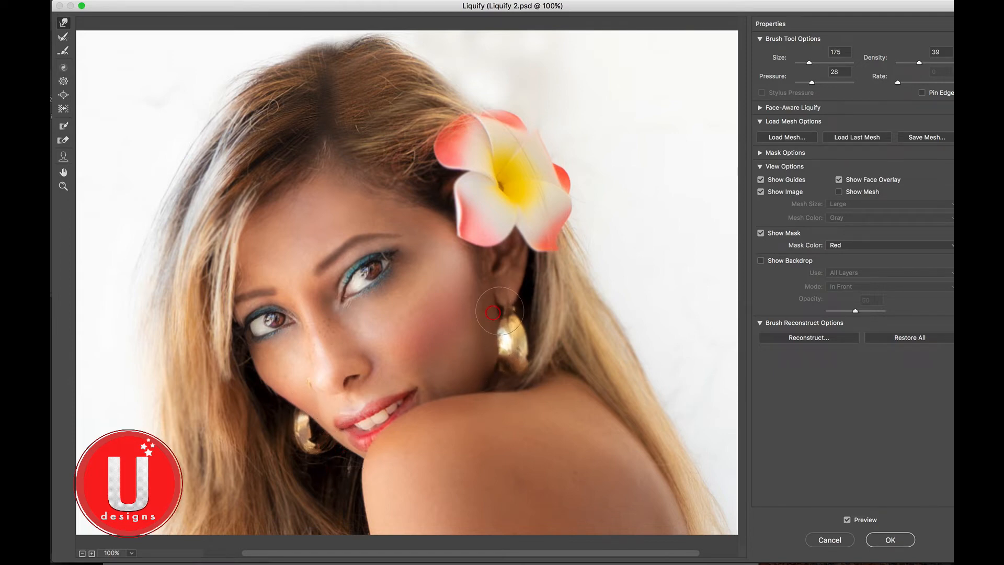
pyautogui.moveTo(500, 311)
pyautogui.mouseDown()
pyautogui.moveTo(515, 296)
pyautogui.moveTo(492, 368)
pyautogui.mouseUp()
# Enlarge the Forward Warp brush to size 600 and push the lower hair at the image's left edge outward
pyautogui.press(']')
pyautogui.press(']')
pyautogui.press(']')
pyautogui.press(']')
pyautogui.press(']')
pyautogui.press(']')
pyautogui.press(']')
pyautogui.press(']')
pyautogui.press(']')
pyautogui.press(']')
pyautogui.press(']')
pyautogui.press(']')
pyautogui.press(']')
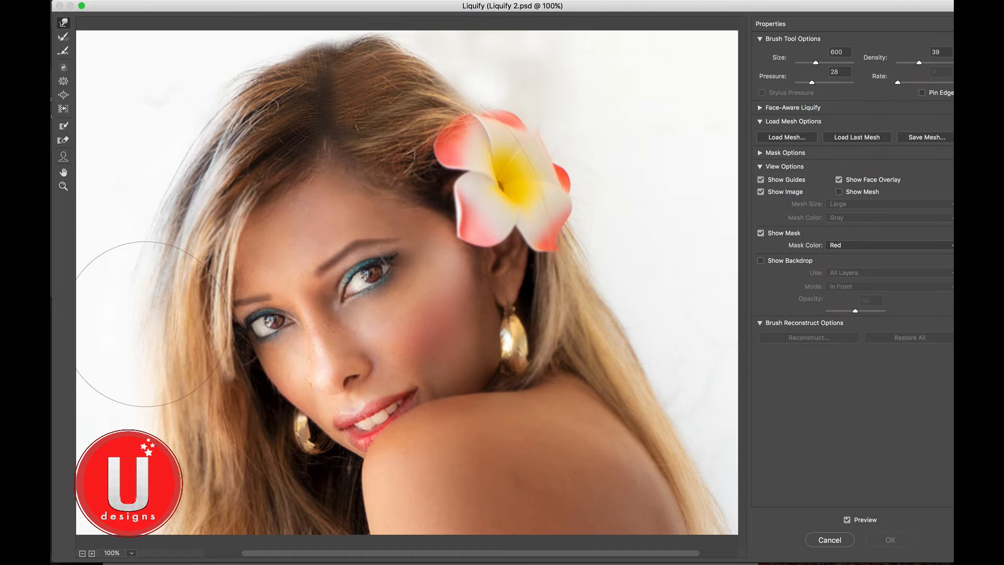
pyautogui.moveTo(137, 317)
pyautogui.mouseDown()
pyautogui.moveTo(156, 332)
pyautogui.moveTo(139, 342)
pyautogui.moveTo(162, 375)
pyautogui.moveTo(146, 393)
pyautogui.moveTo(222, 457)
pyautogui.moveTo(197, 489)
pyautogui.moveTo(148, 494)
pyautogui.mouseUp()
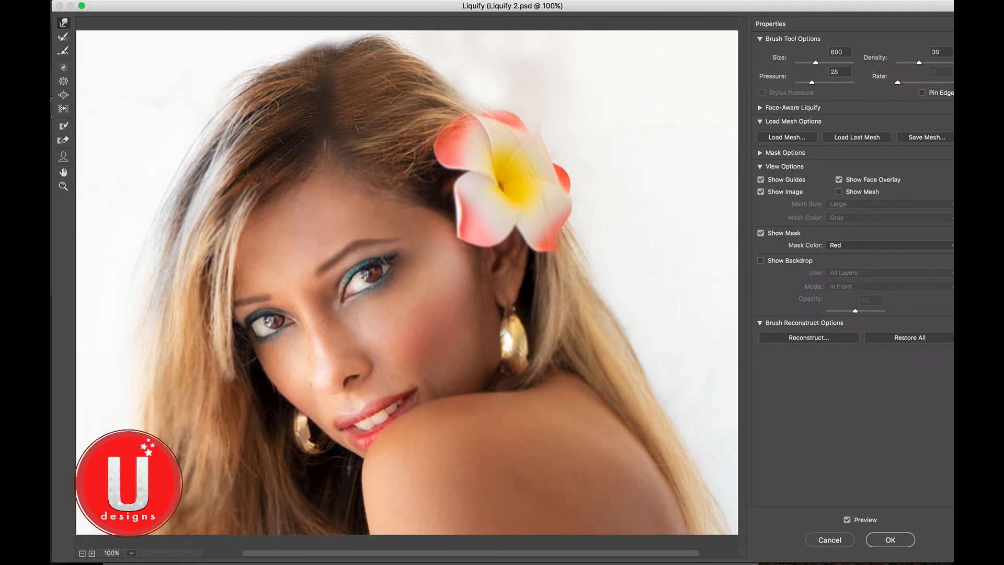
# Add volume to the upper hair by pushing its outer edge and the crown with the size 600 Forward Warp brush
pyautogui.moveTo(267, 552); pyautogui.dragTo(270, 553)
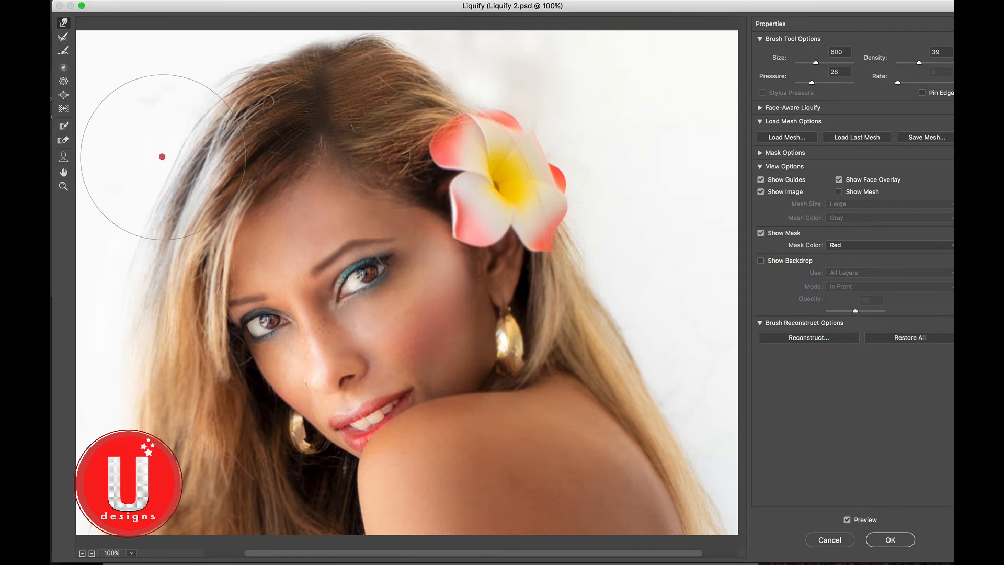
pyautogui.moveTo(162, 156)
pyautogui.mouseDown()
pyautogui.moveTo(139, 108)
pyautogui.moveTo(157, 146)
pyautogui.moveTo(149, 167)
pyautogui.mouseUp()
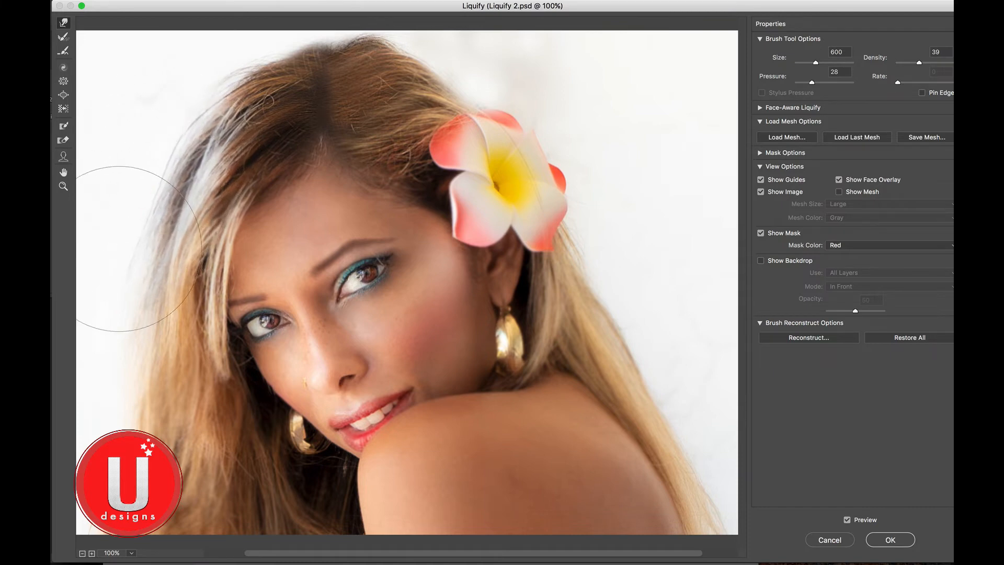
pyautogui.moveTo(119, 249)
pyautogui.mouseDown()
pyautogui.moveTo(92, 267)
pyautogui.moveTo(112, 322)
pyautogui.moveTo(83, 342)
pyautogui.mouseUp()
pyautogui.moveTo(345, 53)
pyautogui.mouseDown()
pyautogui.moveTo(254, 115)
pyautogui.moveTo(297, 126)
pyautogui.moveTo(296, 143)
pyautogui.moveTo(312, 137)
pyautogui.moveTo(229, 149)
pyautogui.moveTo(282, 157)
pyautogui.mouseUp()
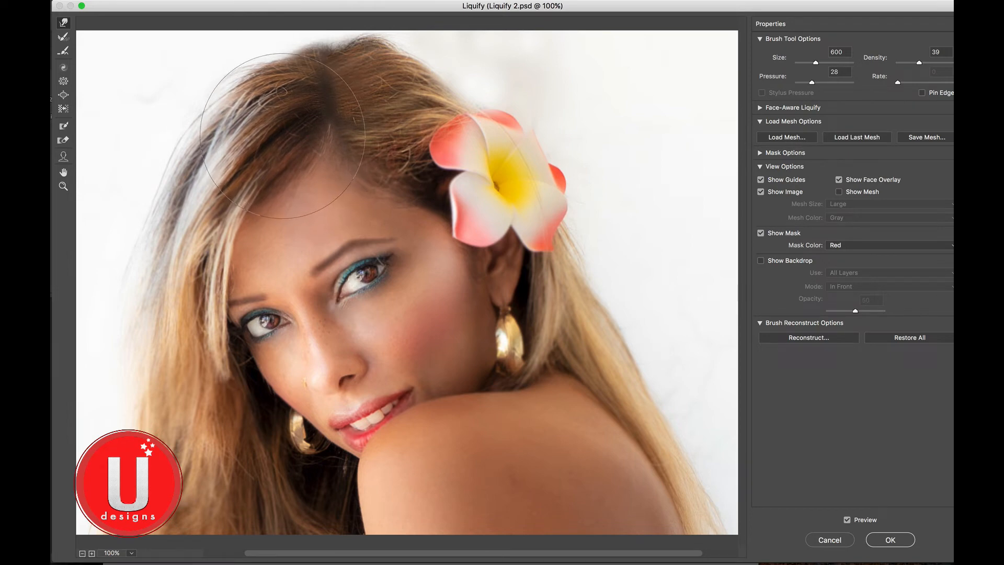
pyautogui.moveTo(282, 144)
pyautogui.mouseDown()
pyautogui.moveTo(268, 152)
pyautogui.moveTo(175, 123)
pyautogui.moveTo(172, 146)
pyautogui.mouseUp()
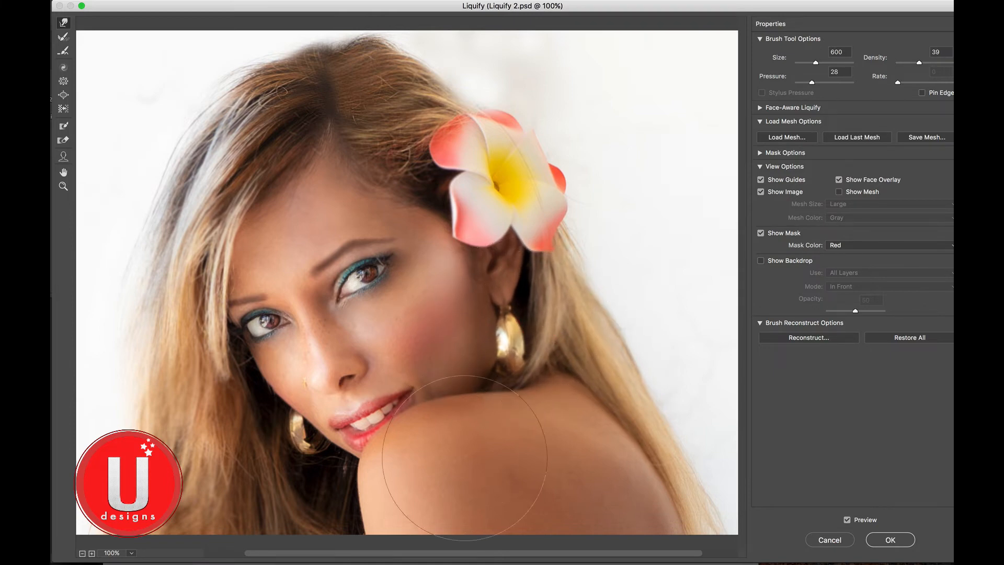
# Try pushing the shoulder downward with the Forward Warp tool, undoing the push
pyautogui.moveTo(502, 455)
pyautogui.mouseDown()
pyautogui.moveTo(581, 484)
pyautogui.moveTo(495, 481)
pyautogui.mouseUp()
pyautogui.press('super+z')
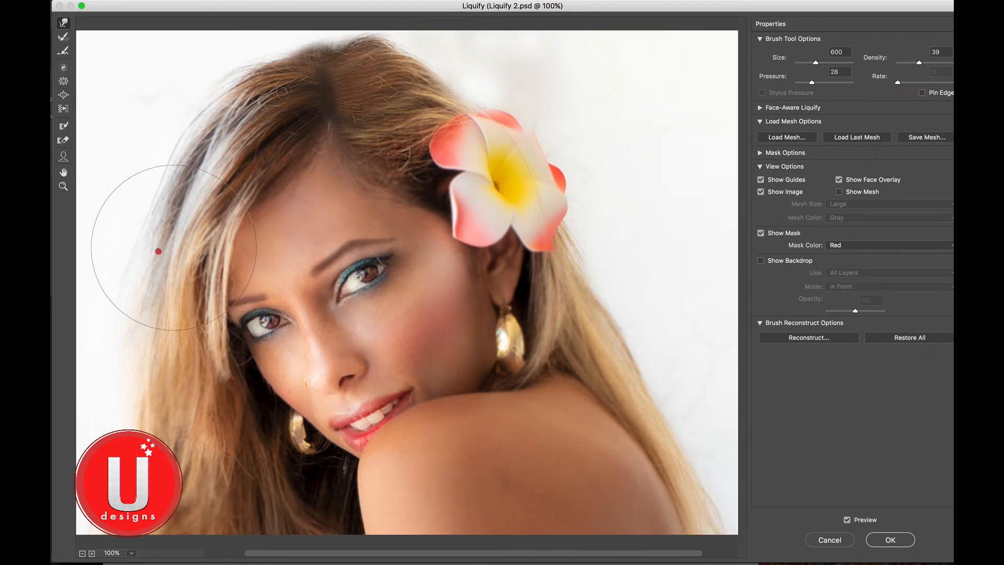
# Undo the last hair push and reshape the hair across the top of the head with Forward Warp
pyautogui.hscroll(-2, 125, 460)
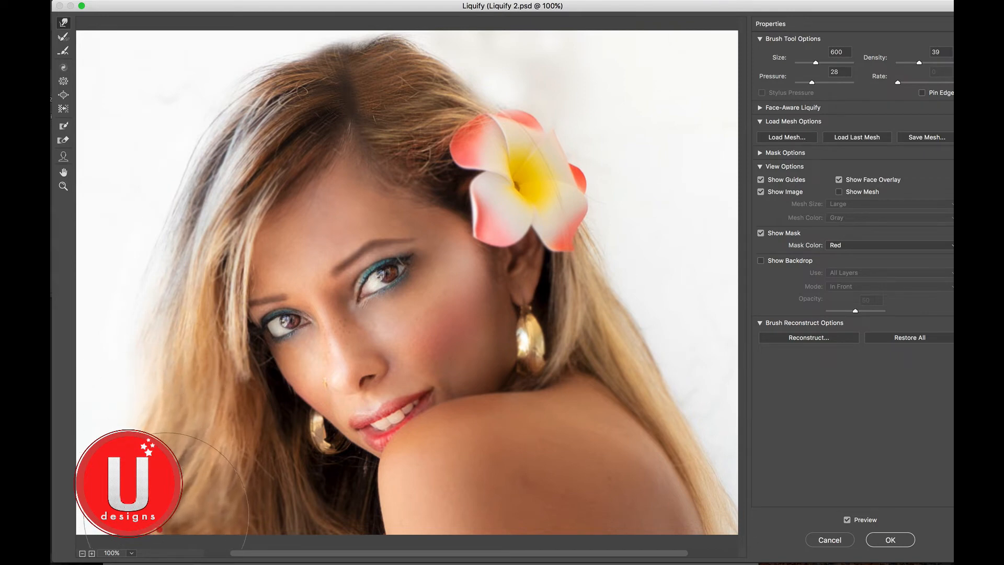
pyautogui.press('super+z')
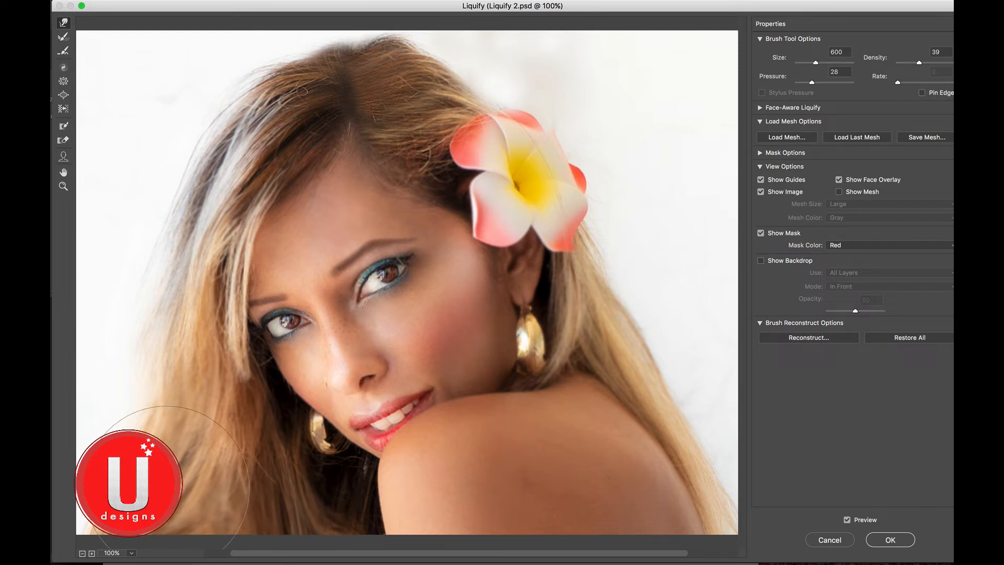
pyautogui.moveTo(252, 95)
pyautogui.mouseDown()
pyautogui.moveTo(287, 93)
pyautogui.moveTo(290, 111)
pyautogui.moveTo(231, 124)
pyautogui.moveTo(374, 118)
pyautogui.mouseUp()
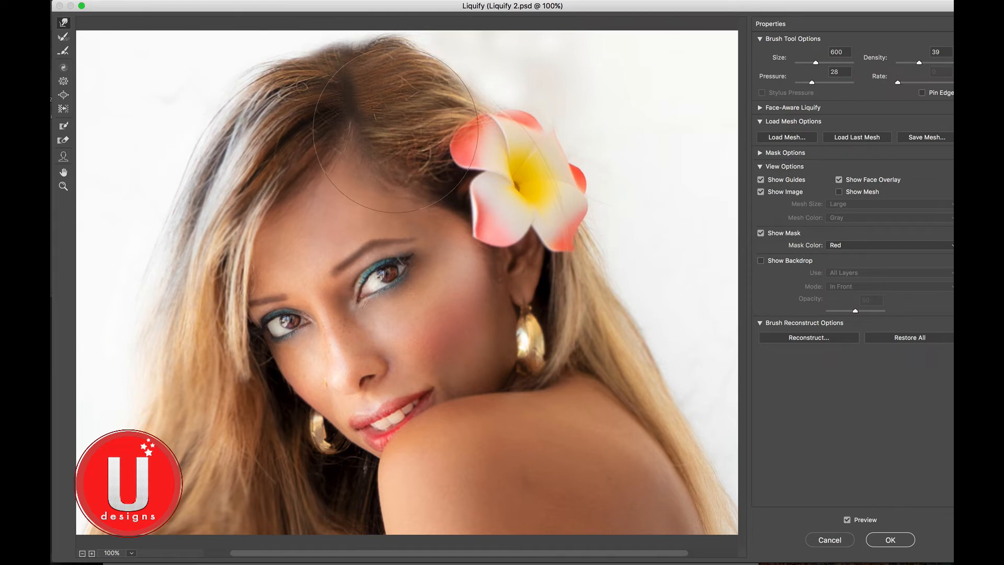
# Try pushing the flower's inner edge up and outward with the size 600 Forward Warp brush
pyautogui.moveTo(500, 197)
pyautogui.mouseDown()
pyautogui.moveTo(552, 188)
pyautogui.moveTo(524, 181)
pyautogui.mouseUp()
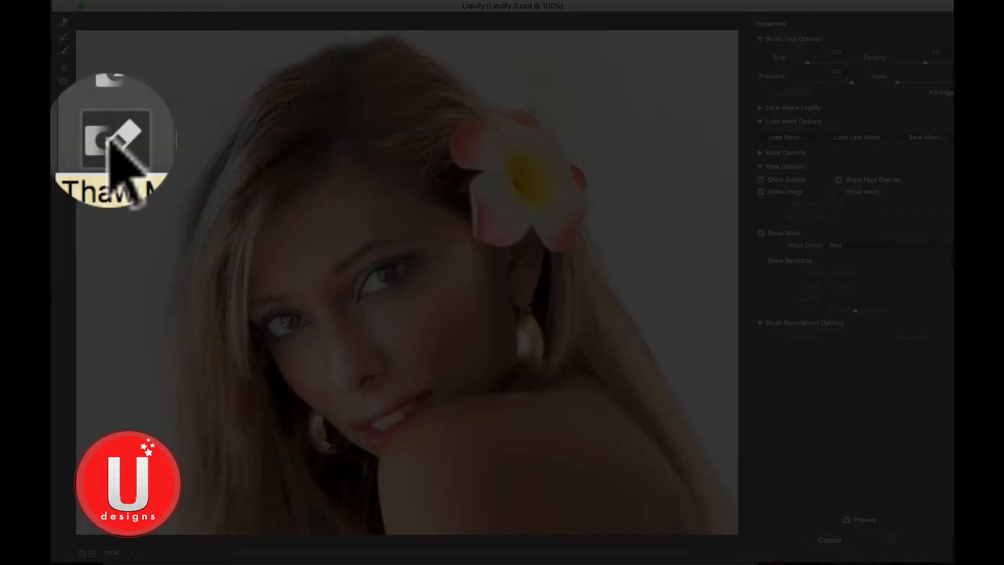
# Freeze the eye nearest the flower with a size 150 mask brush and reshape the eyebrow above it with Forward Warp at size 200
pyautogui.click(63, 126)
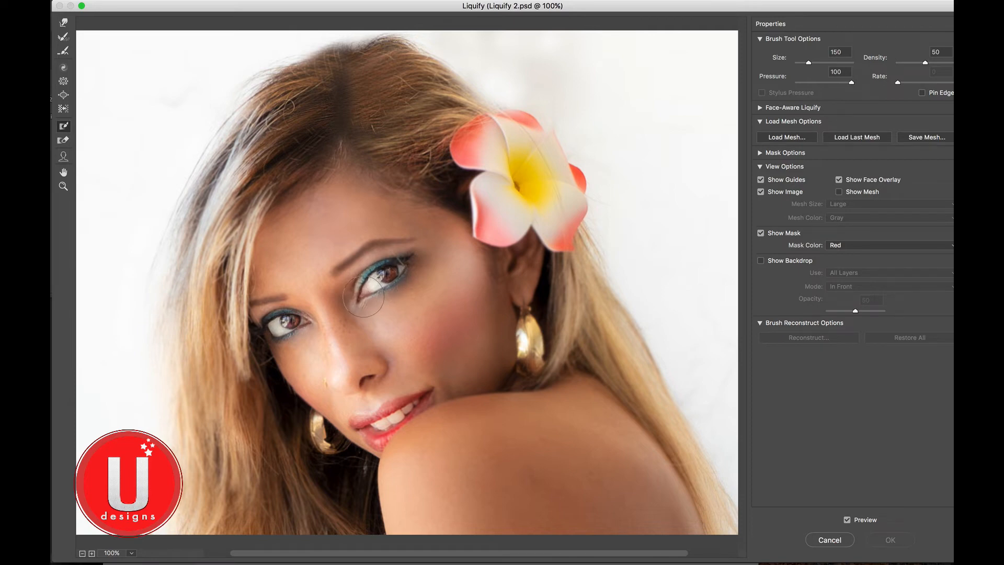
pyautogui.moveTo(362, 298); pyautogui.dragTo(371, 286)
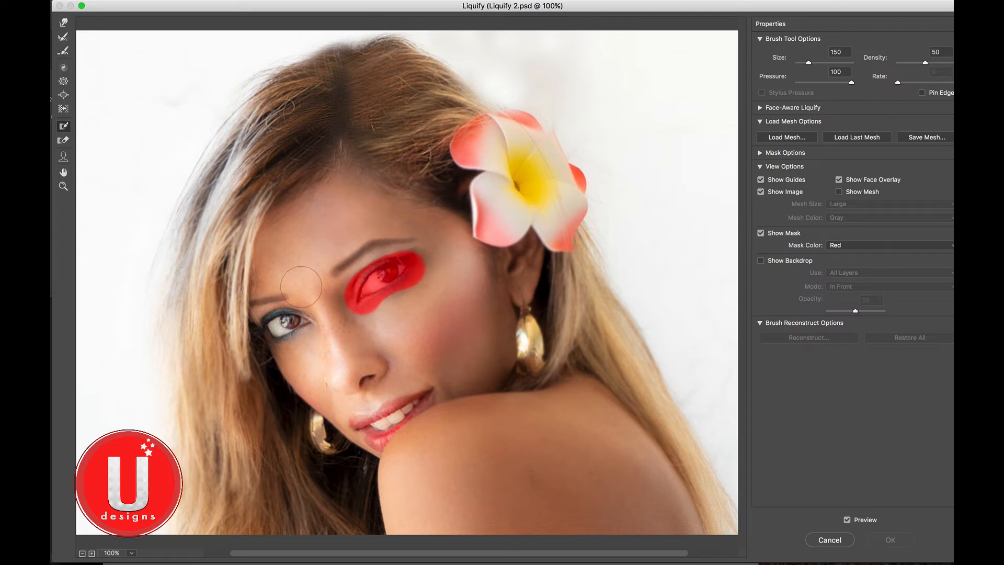
pyautogui.click(63, 23)
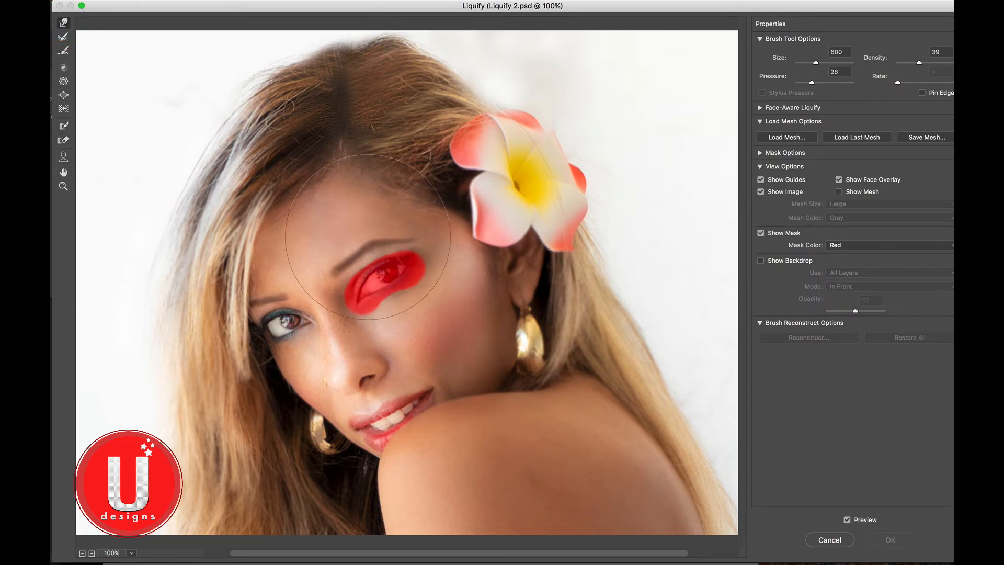
pyautogui.press('[')
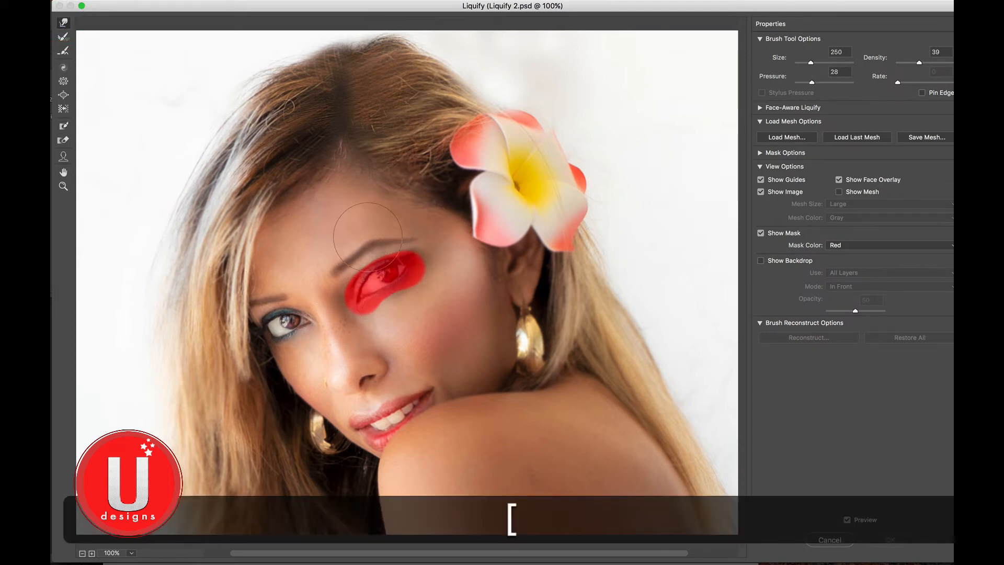
pyautogui.moveTo(367, 245); pyautogui.dragTo(366, 242)
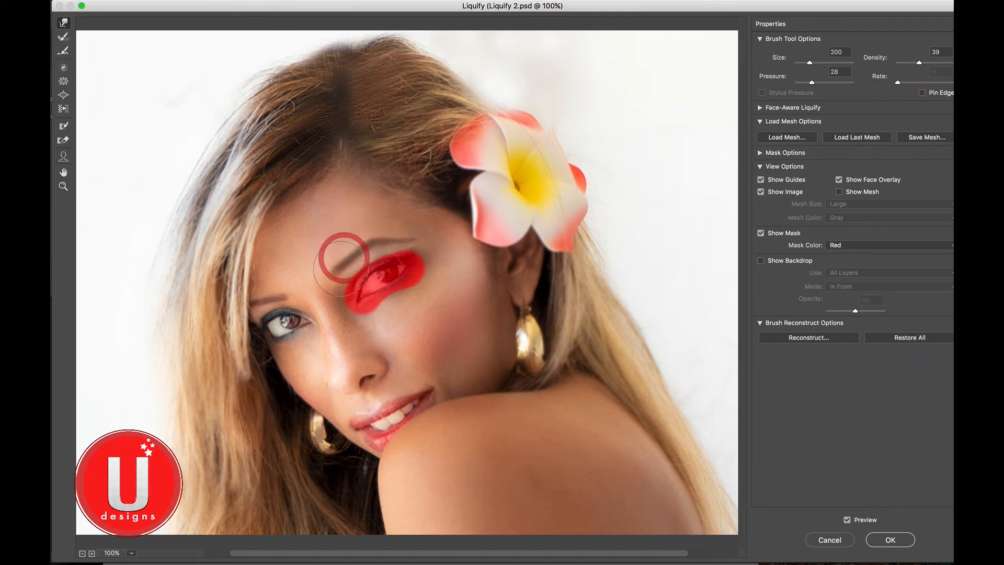
pyautogui.click(383, 242)
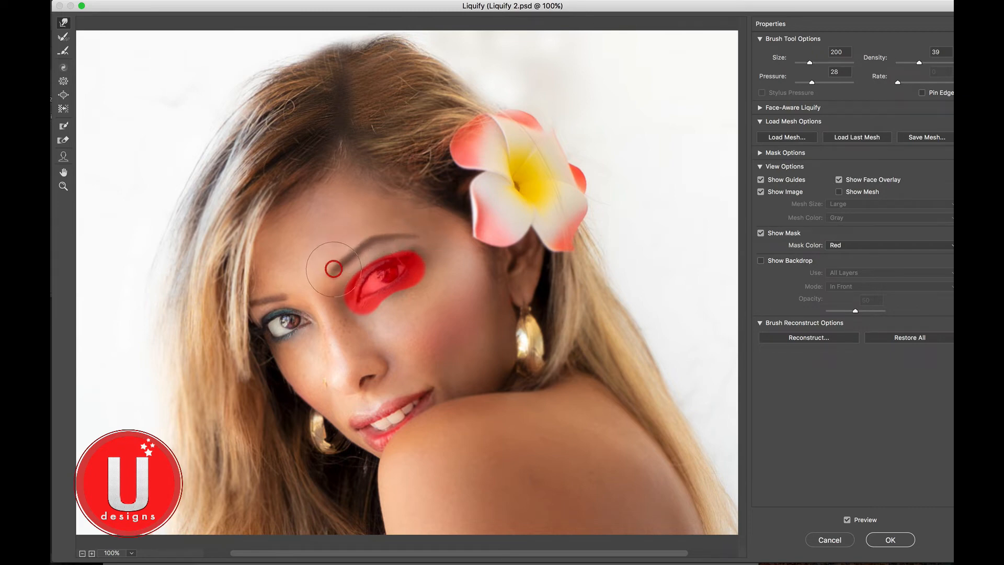
# Erase the freeze mask from the eye with the Thaw Mask tool at brush size 100
pyautogui.click(64, 141)
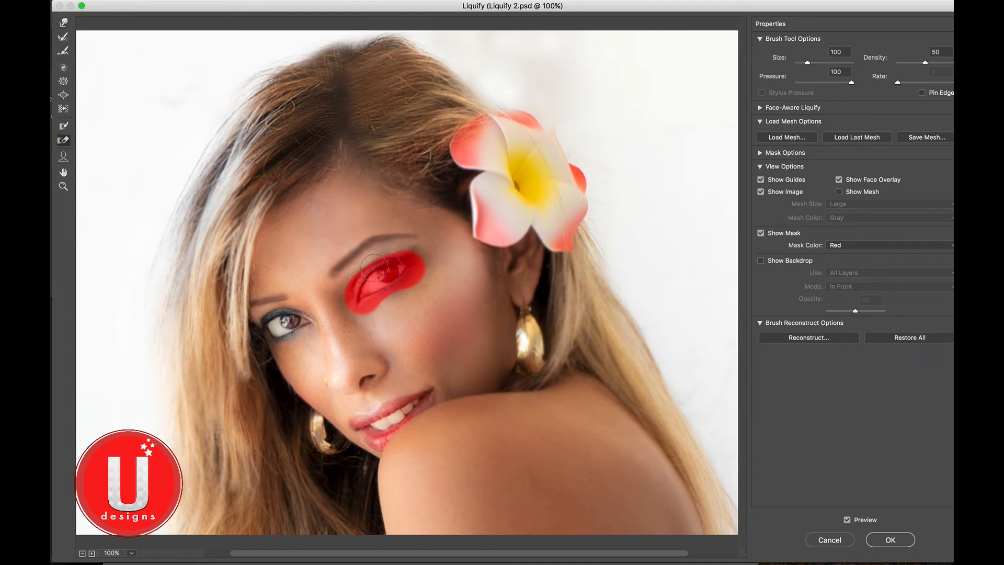
pyautogui.moveTo(404, 258)
pyautogui.mouseDown()
pyautogui.moveTo(429, 265)
pyautogui.moveTo(361, 301)
pyautogui.moveTo(376, 314)
pyautogui.moveTo(384, 282)
pyautogui.mouseUp()
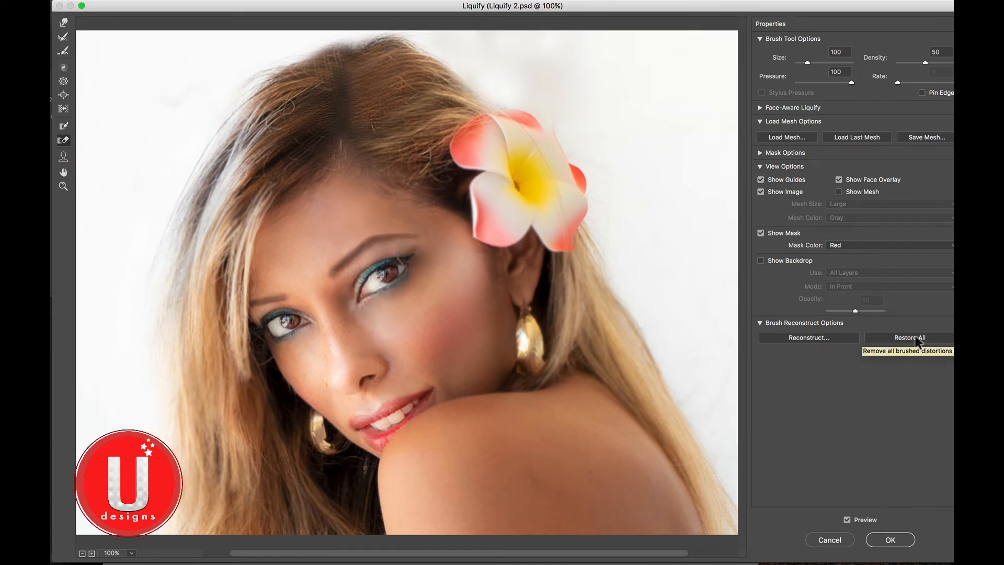
# Toggle the preview to compare the eyebrow before and after, and restore all brushed distortions
pyautogui.click(845, 517)
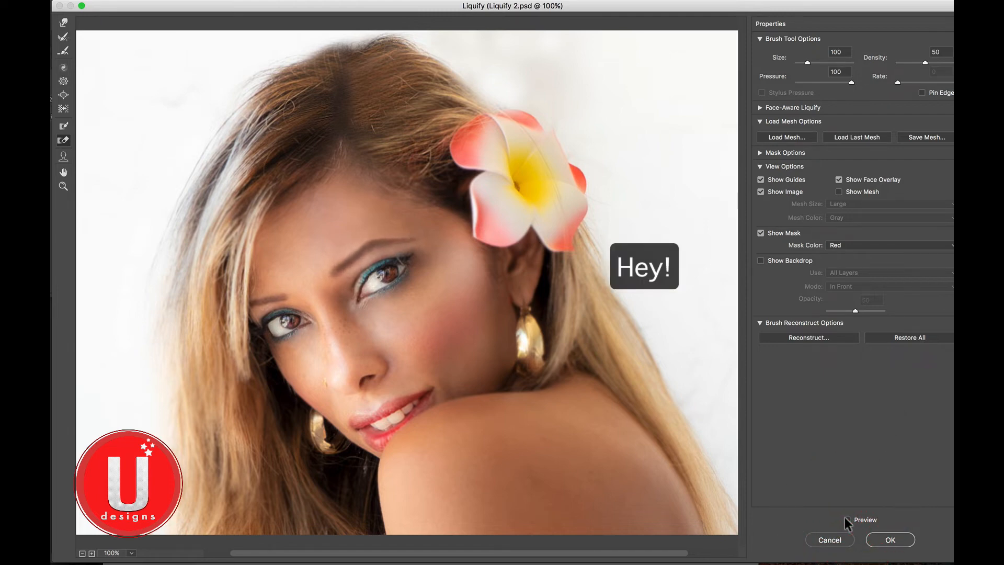
pyautogui.click(845, 518)
pyautogui.click(845, 517)
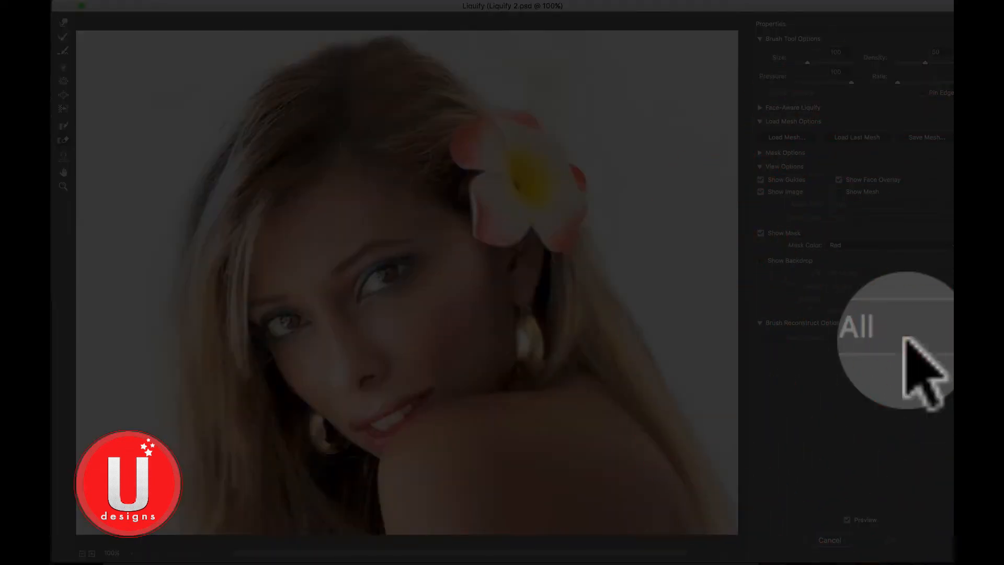
pyautogui.click(911, 338)
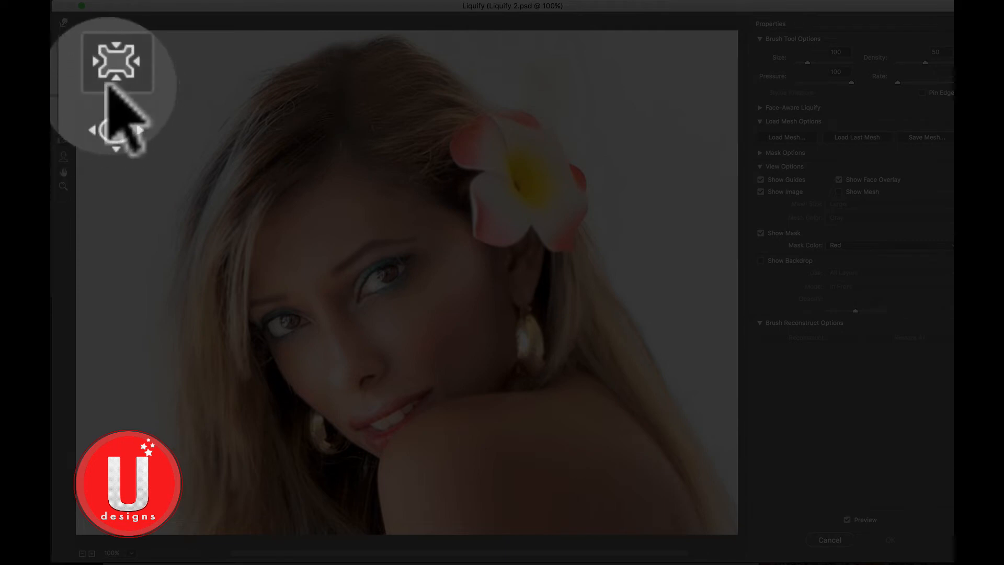
# Shrink the nose with the Pucker tool at brush size 400
pyautogui.click(63, 109)
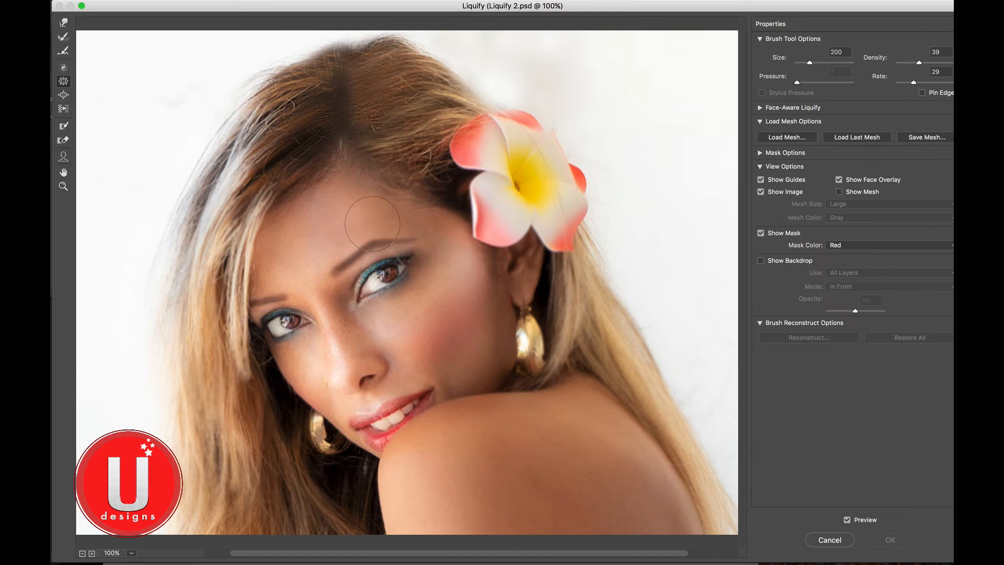
pyautogui.press('super+space')
pyautogui.press(']')
pyautogui.press(']')
pyautogui.press(']')
pyautogui.press(']')
pyautogui.press(']')
pyautogui.press(']')
pyautogui.press('[')
pyautogui.press(']')
pyautogui.click(346, 356)
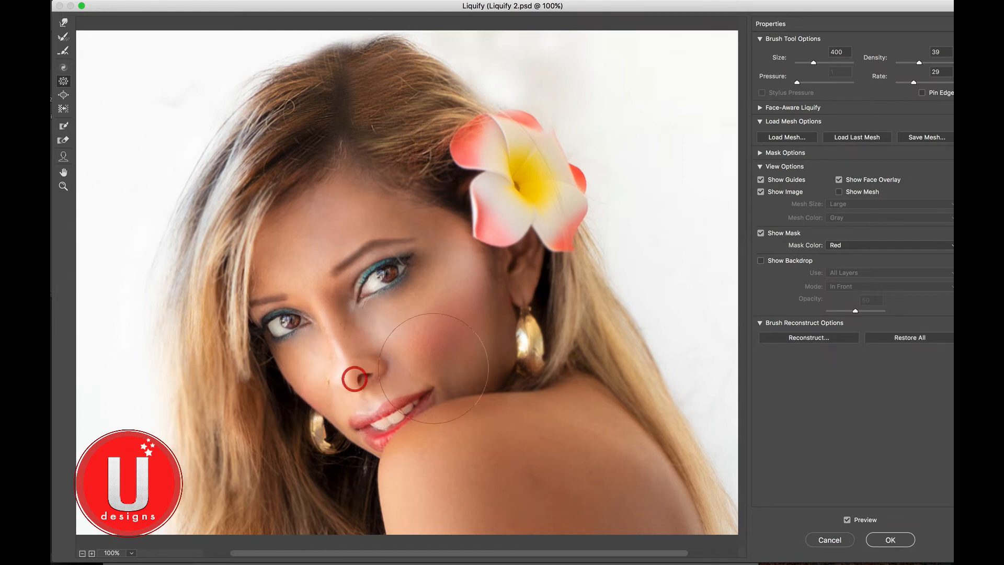
# Toggle the preview to compare the puckered nose with the original, and restore all brushed distortions
pyautogui.press('super+z')
pyautogui.doubleClick(846, 519)
pyautogui.click(846, 520)
pyautogui.click(846, 520)
pyautogui.click(846, 519)
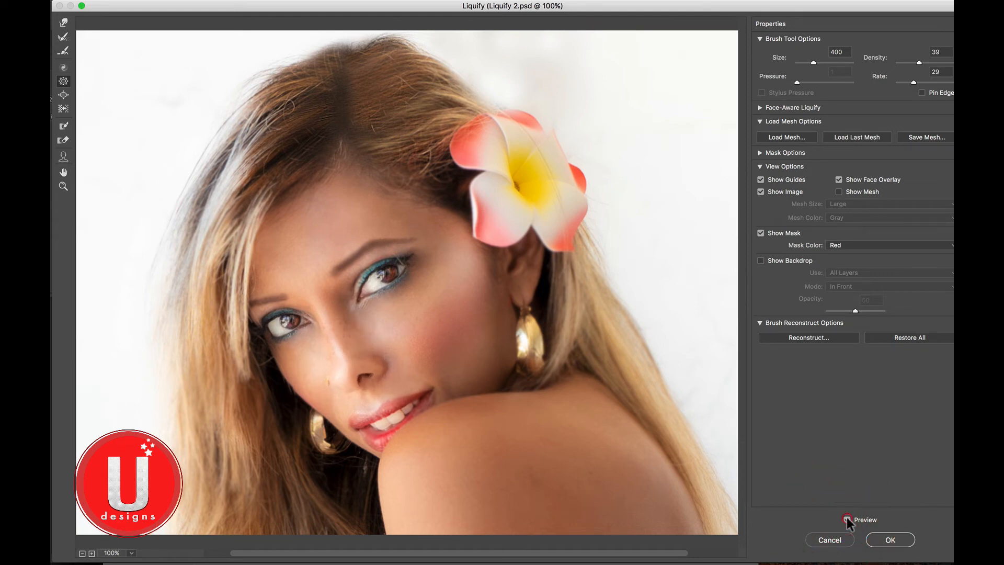
pyautogui.click(63, 83)
pyautogui.click(887, 332)
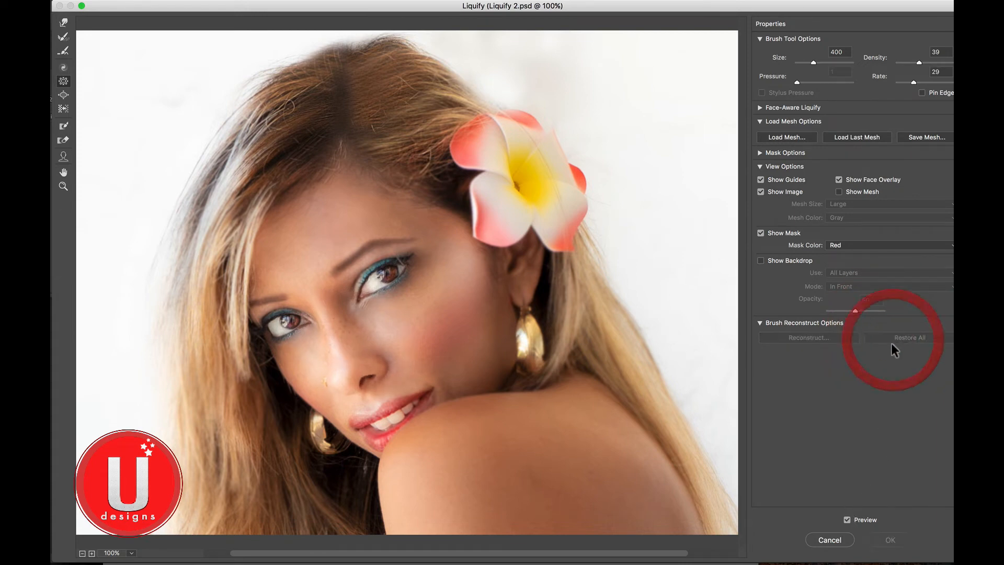
# Shrink the earlobe above the large earring with the Pucker tool at brush size 175
pyautogui.press('[')
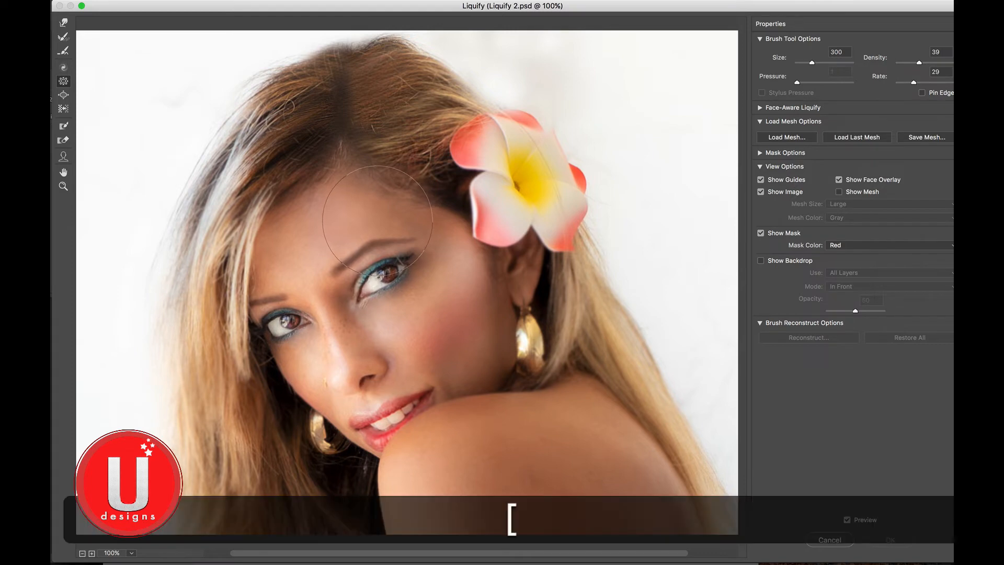
pyautogui.press('[')
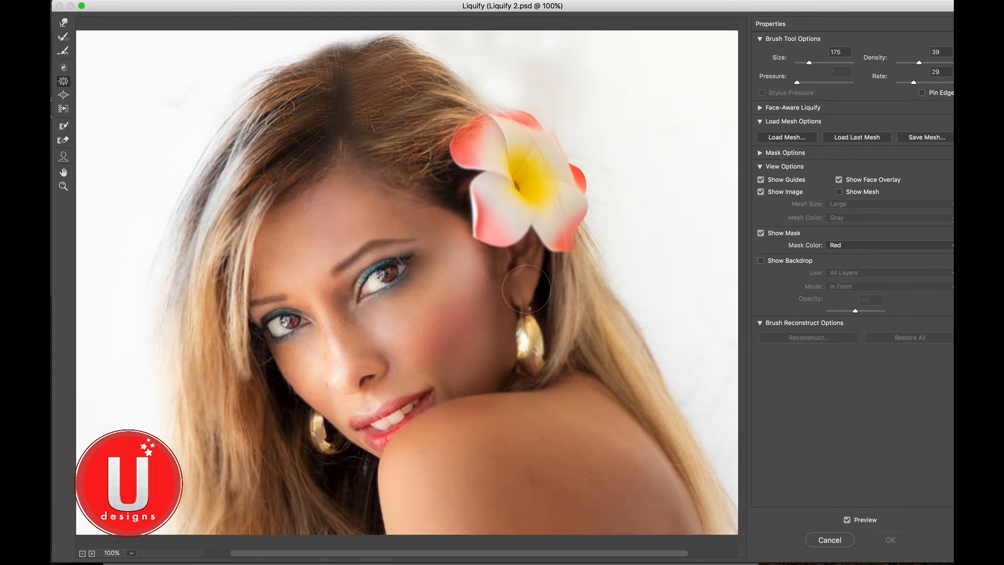
pyautogui.moveTo(526, 289); pyautogui.dragTo(524, 288)
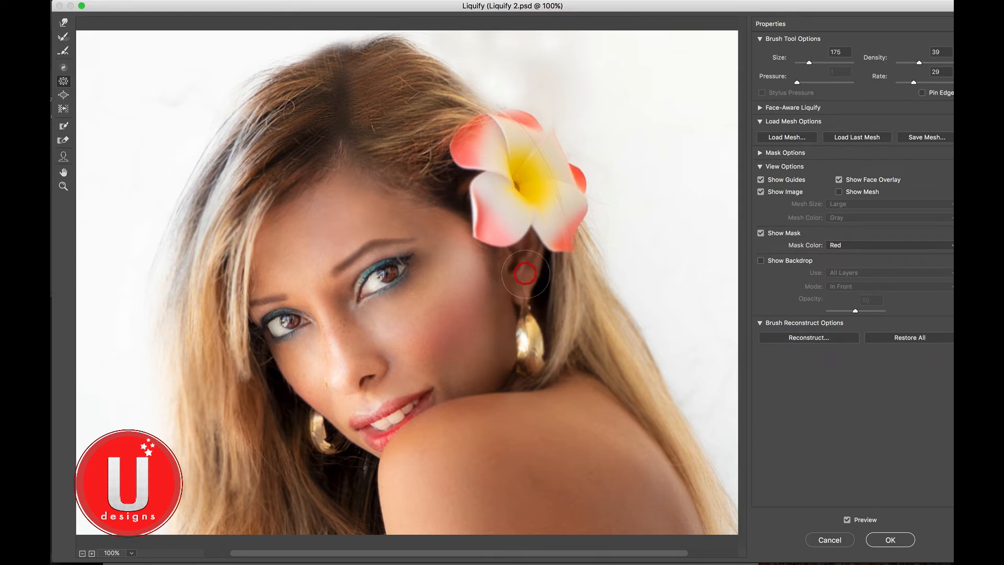
# Try reshaping the earlobe with Forward Warp at size 200 and the earring beside the chin at size 175, and restore all distortions
pyautogui.click(63, 22)
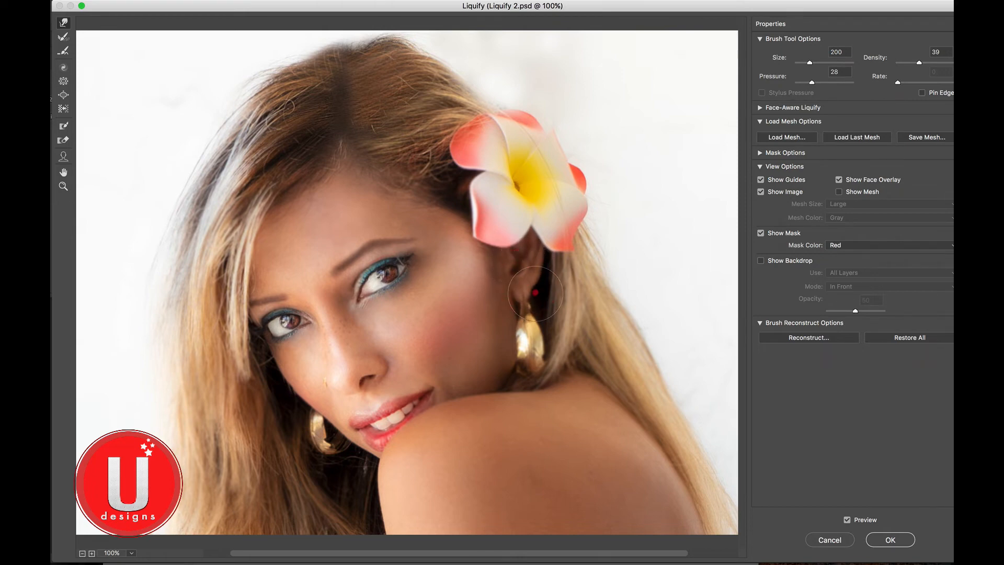
pyautogui.moveTo(528, 290)
pyautogui.mouseDown()
pyautogui.moveTo(554, 276)
pyautogui.moveTo(532, 277)
pyautogui.mouseUp()
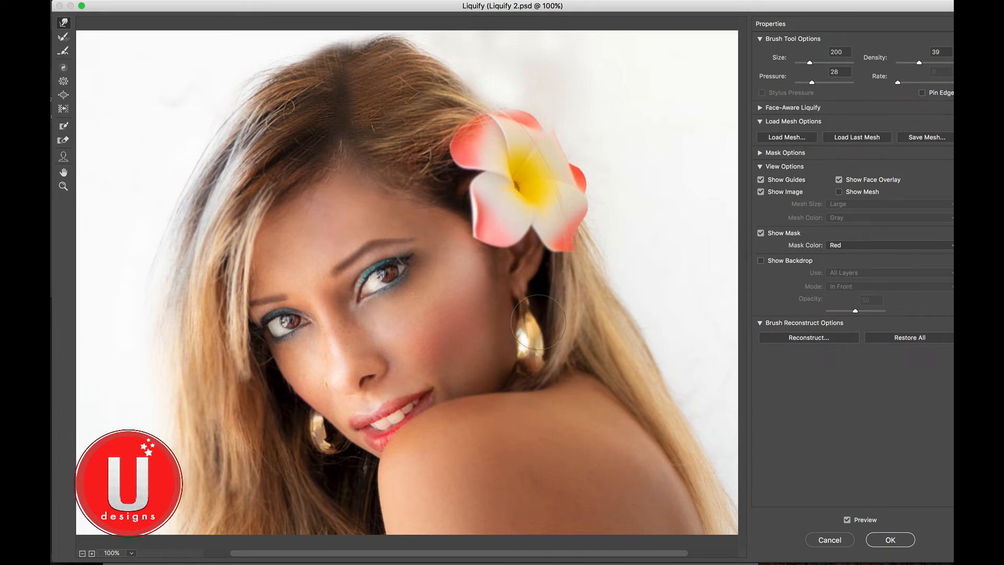
pyautogui.press('[')
pyautogui.press('[')
pyautogui.press(']')
pyautogui.press(']')
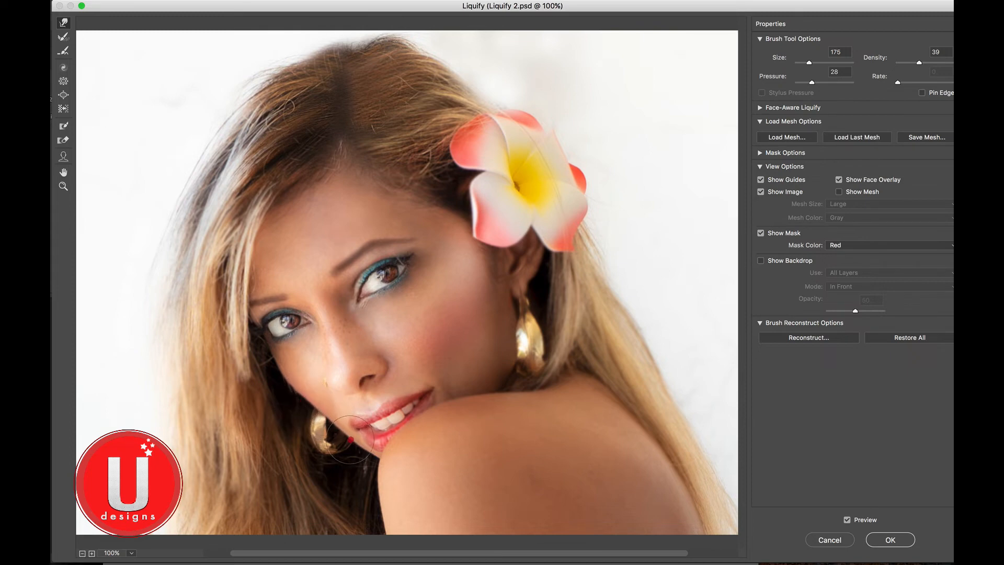
pyautogui.moveTo(327, 448)
pyautogui.mouseDown()
pyautogui.moveTo(334, 439)
pyautogui.moveTo(322, 442)
pyautogui.moveTo(355, 445)
pyautogui.moveTo(298, 387)
pyautogui.moveTo(306, 373)
pyautogui.moveTo(325, 408)
pyautogui.mouseUp()
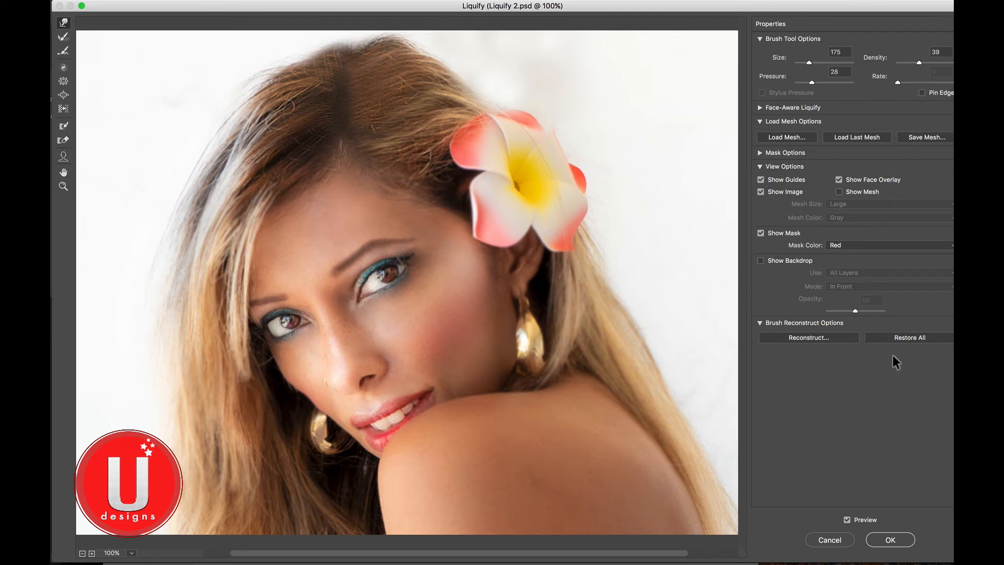
pyautogui.click(898, 337)
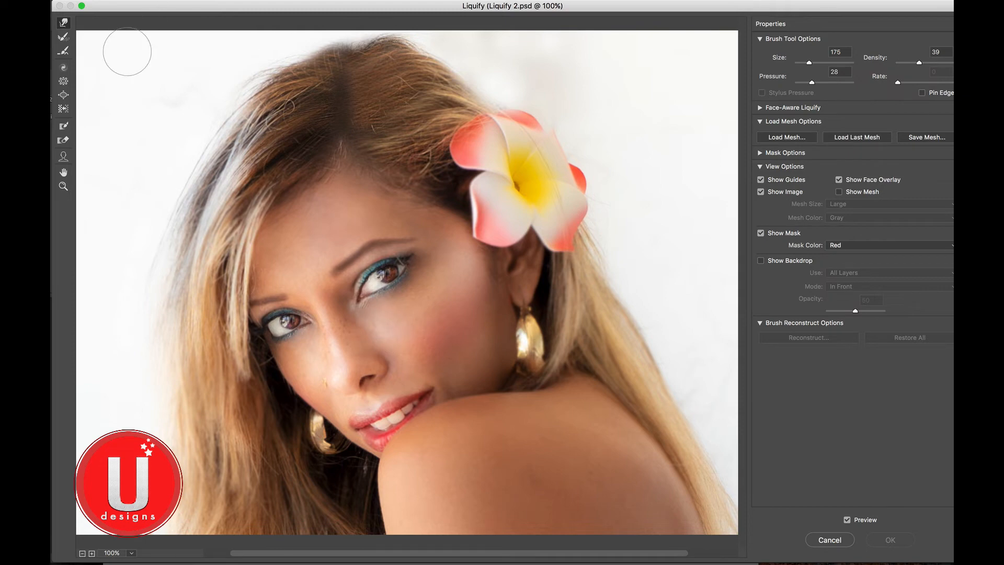
# Try shrinking the eye nearest the flower with the Pucker tool at brush size 400, and restore all distortions
pyautogui.click(63, 81)
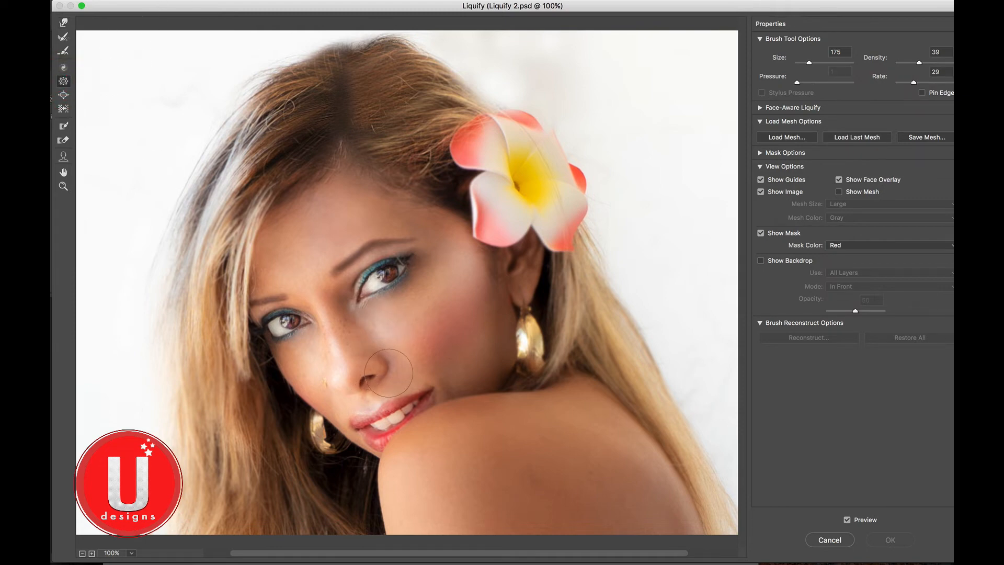
pyautogui.press('[')
pyautogui.press('[')
pyautogui.press('[')
pyautogui.press(']')
pyautogui.press(']')
pyautogui.press(']')
pyautogui.press(']')
pyautogui.press(']')
pyautogui.press(']')
pyautogui.press(']')
pyautogui.press(']')
pyautogui.press(']')
pyautogui.press(']')
pyautogui.press(']')
pyautogui.press(']')
pyautogui.press(']')
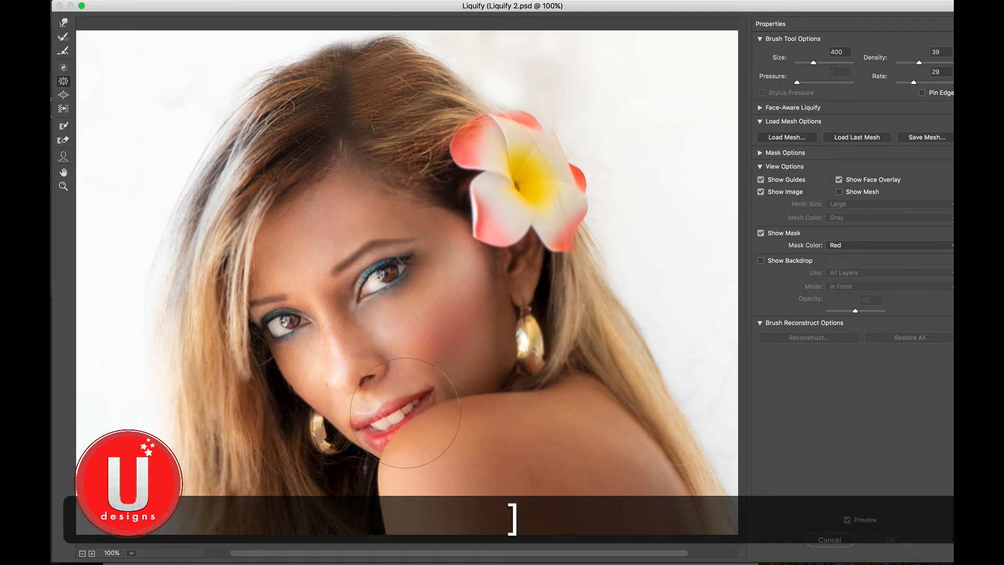
pyautogui.click(390, 272)
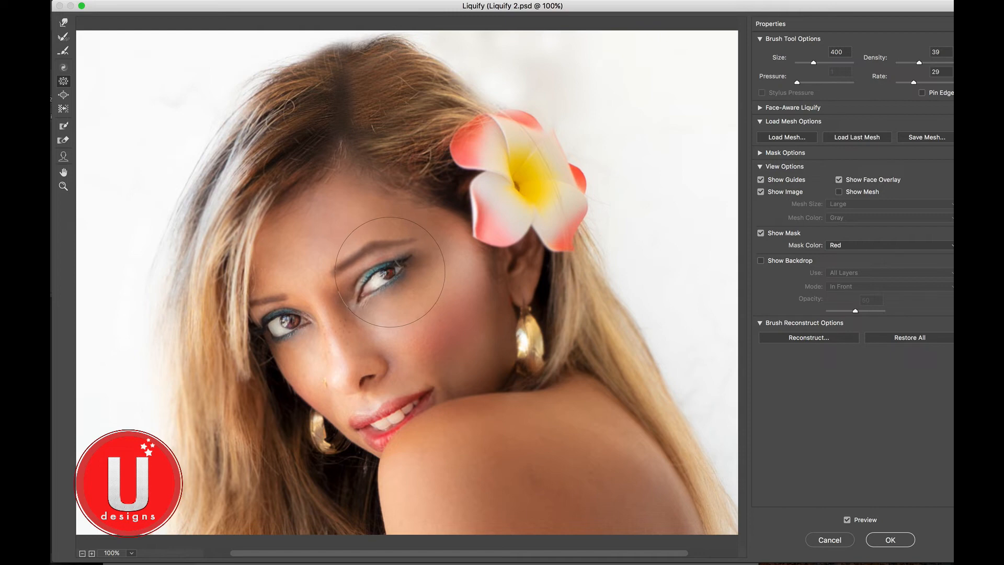
pyautogui.click(934, 336)
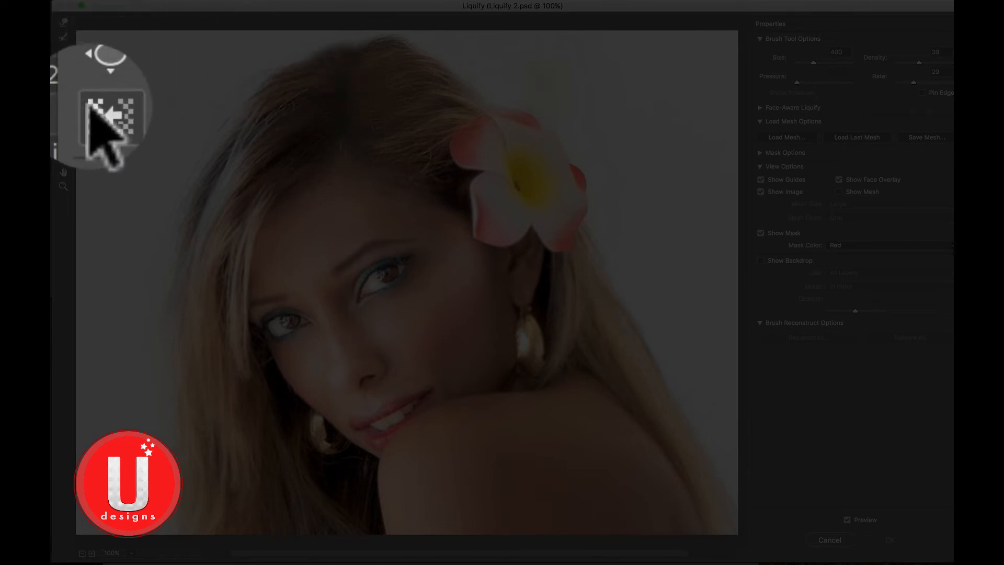
# Plump the upper lip with the Bloat tool at brush size 200
pyautogui.click(64, 95)
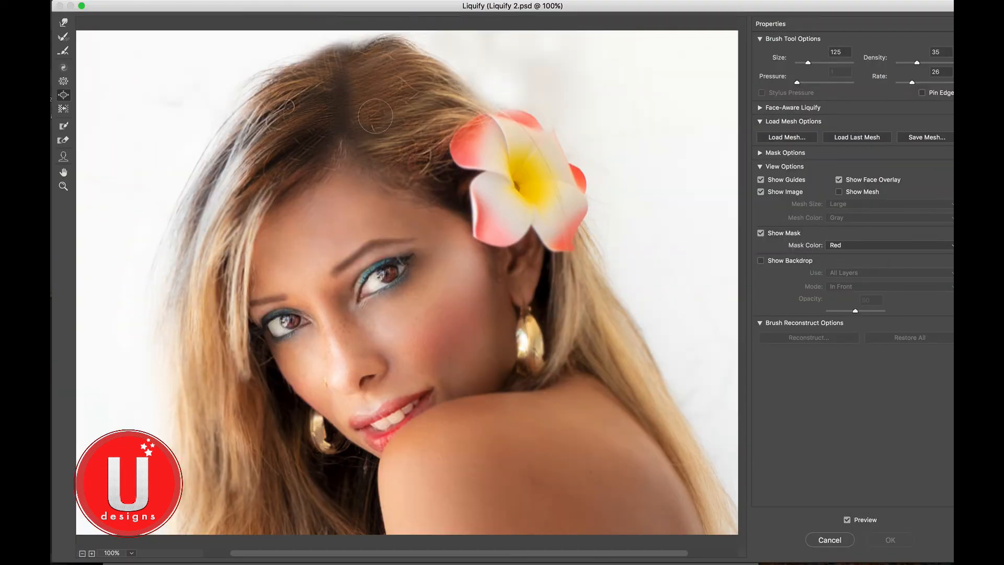
pyautogui.press(']')
pyautogui.press(']')
pyautogui.press(']')
pyautogui.press(']')
pyautogui.press(']')
pyautogui.press(']')
pyautogui.press(']')
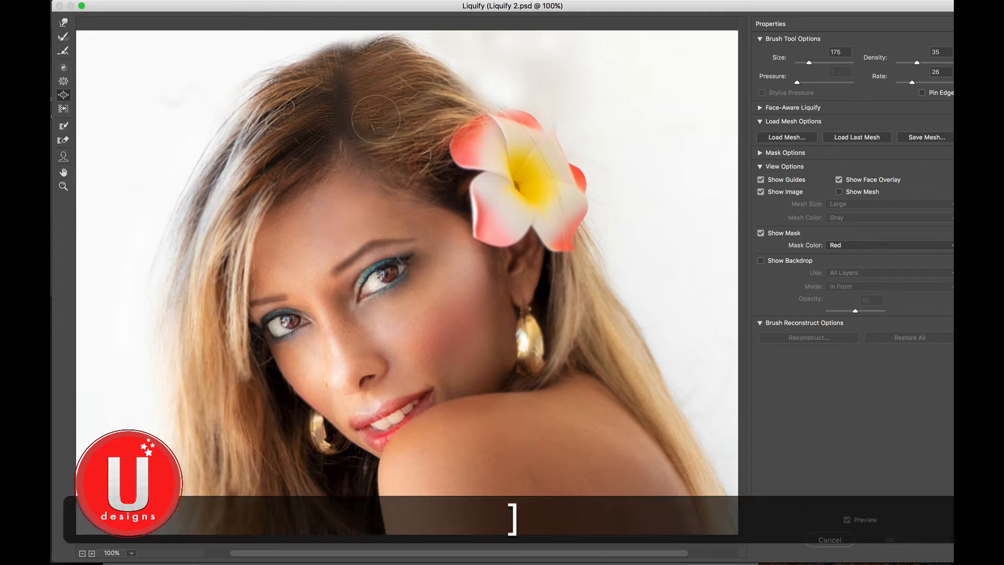
pyautogui.press(']')
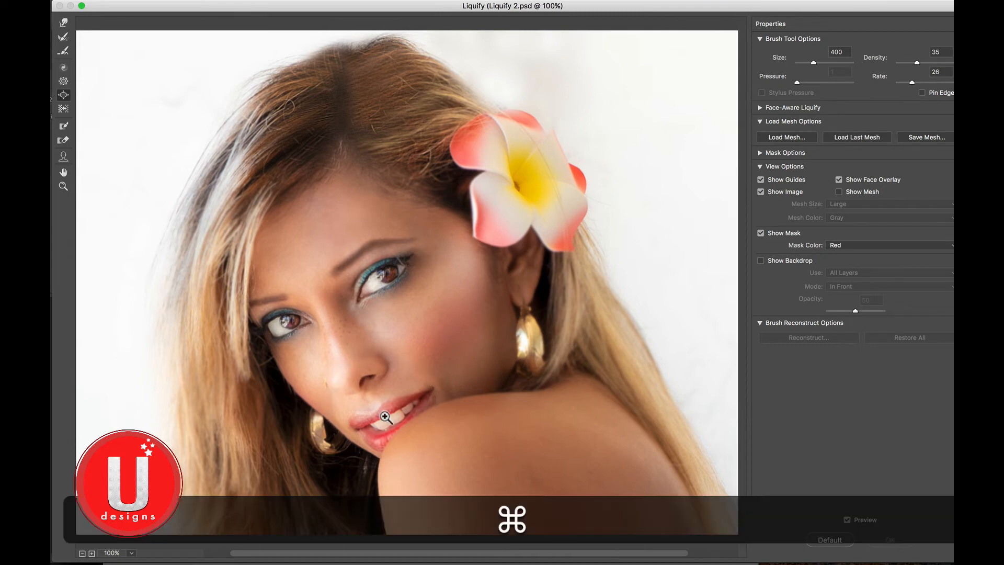
pyautogui.press('super+equal')
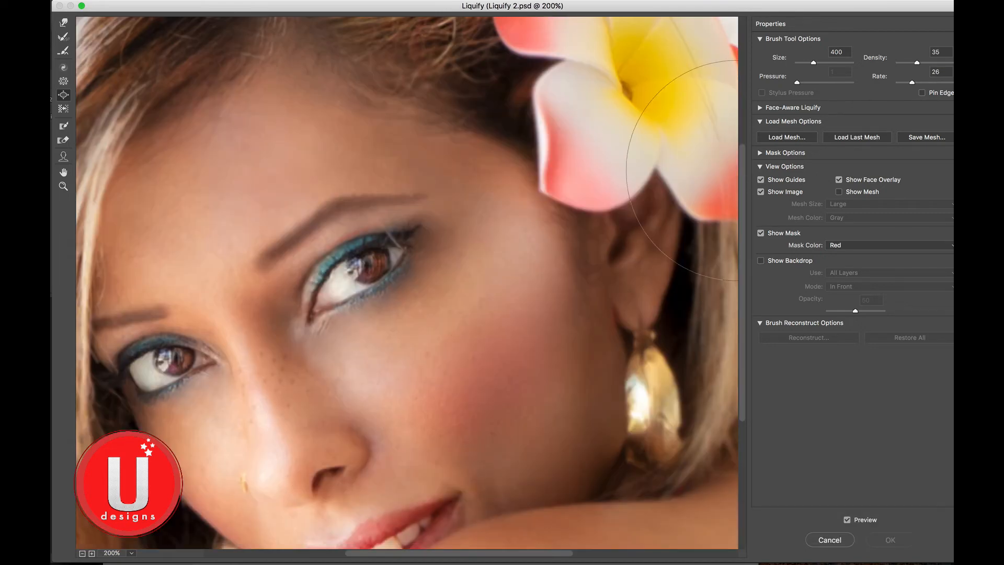
pyautogui.moveTo(743, 166); pyautogui.dragTo(740, 256)
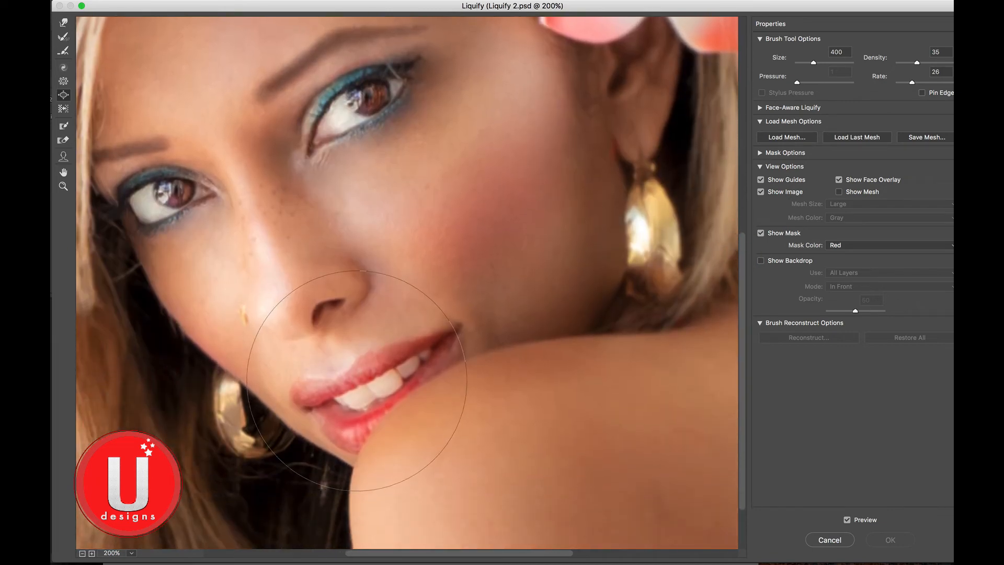
pyautogui.press('[')
pyautogui.press('[')
pyautogui.press('[')
pyautogui.press('[')
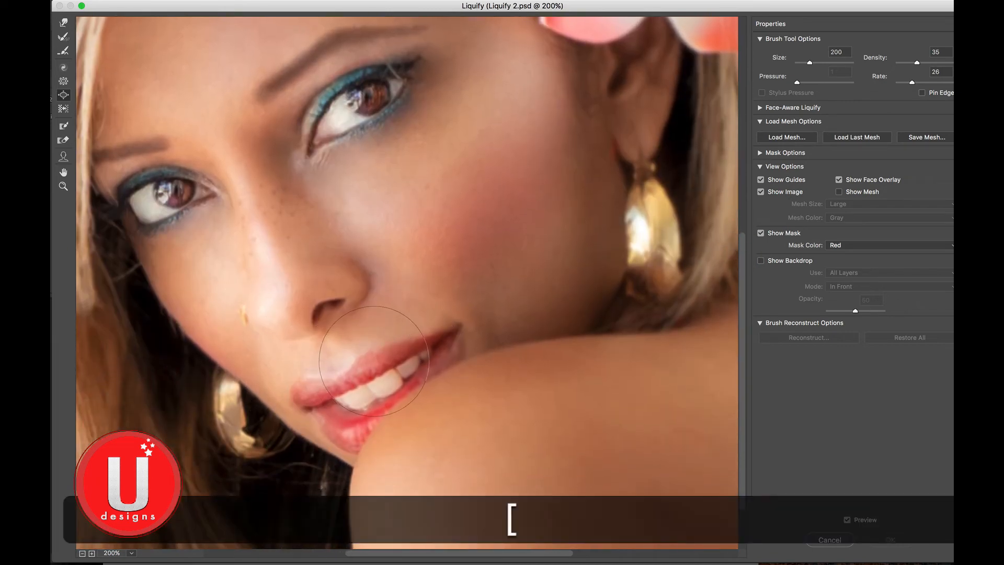
pyautogui.moveTo(374, 360)
pyautogui.mouseDown()
pyautogui.moveTo(428, 347)
pyautogui.moveTo(357, 358)
pyautogui.moveTo(325, 383)
pyautogui.moveTo(357, 379)
pyautogui.moveTo(371, 356)
pyautogui.moveTo(407, 335)
pyautogui.mouseUp()
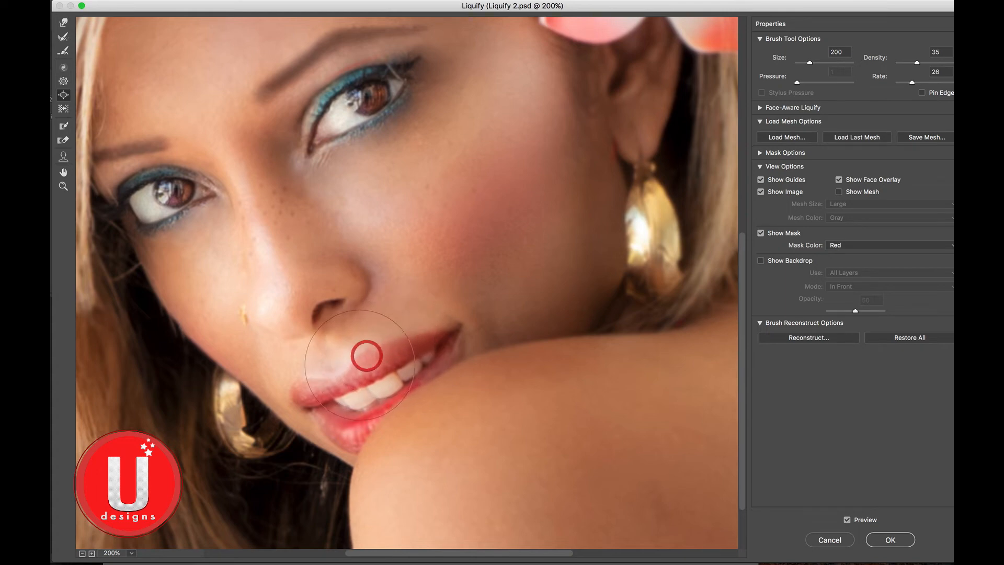
# Try plumping both lips further with the Bloat tool at brush size 200
pyautogui.moveTo(344, 373); pyautogui.dragTo(330, 377)
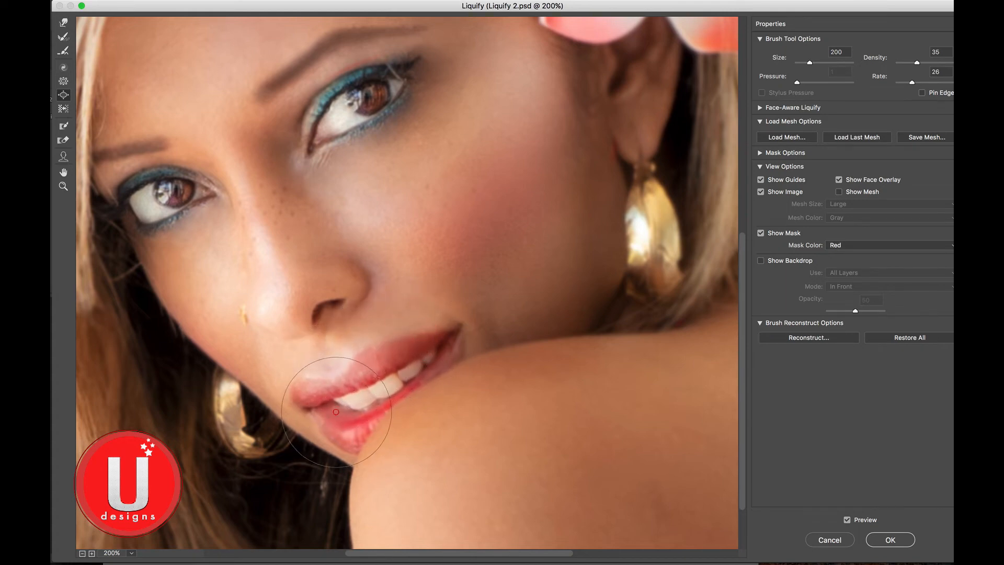
pyautogui.click(372, 386)
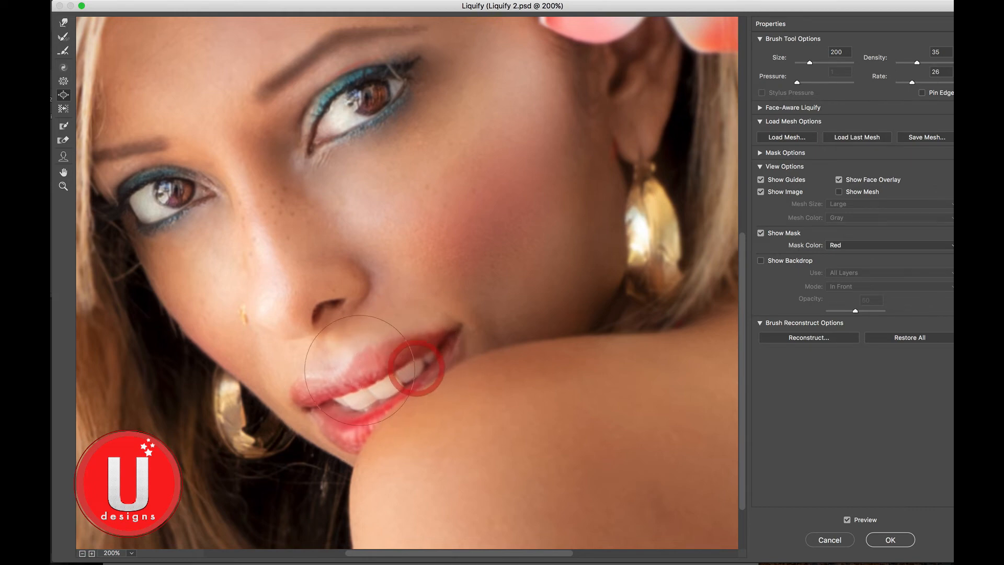
pyautogui.moveTo(318, 380); pyautogui.dragTo(301, 384)
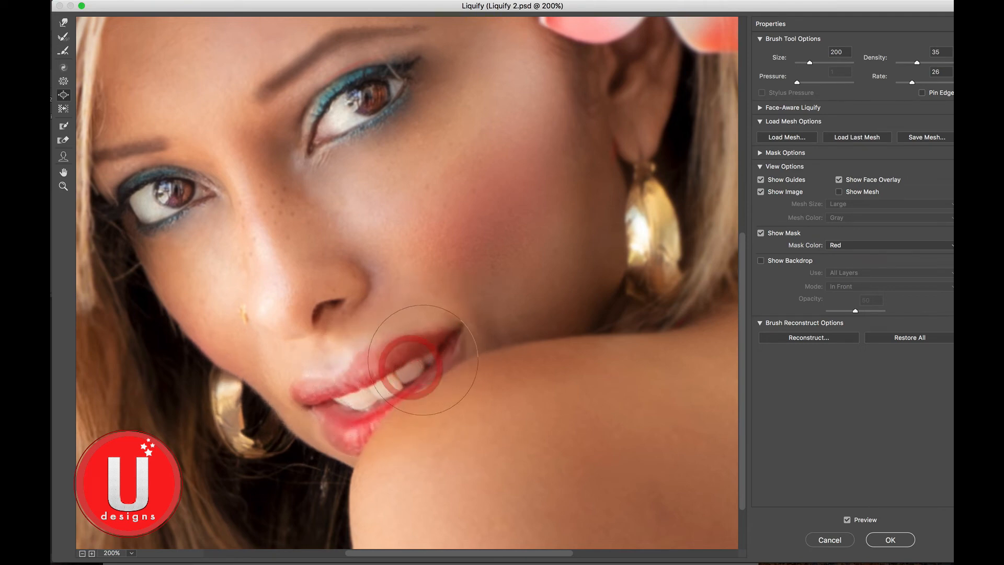
pyautogui.moveTo(376, 369); pyautogui.dragTo(314, 375)
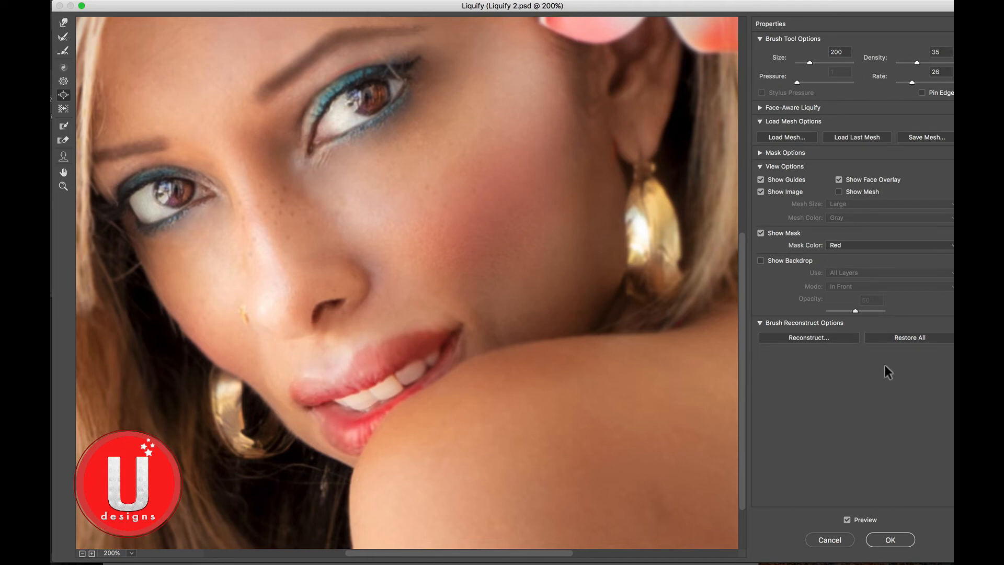
# Compare the plumped lips with the original in the preview, and restore all distortions
pyautogui.click(847, 519)
pyautogui.click(847, 519)
pyautogui.click(846, 519)
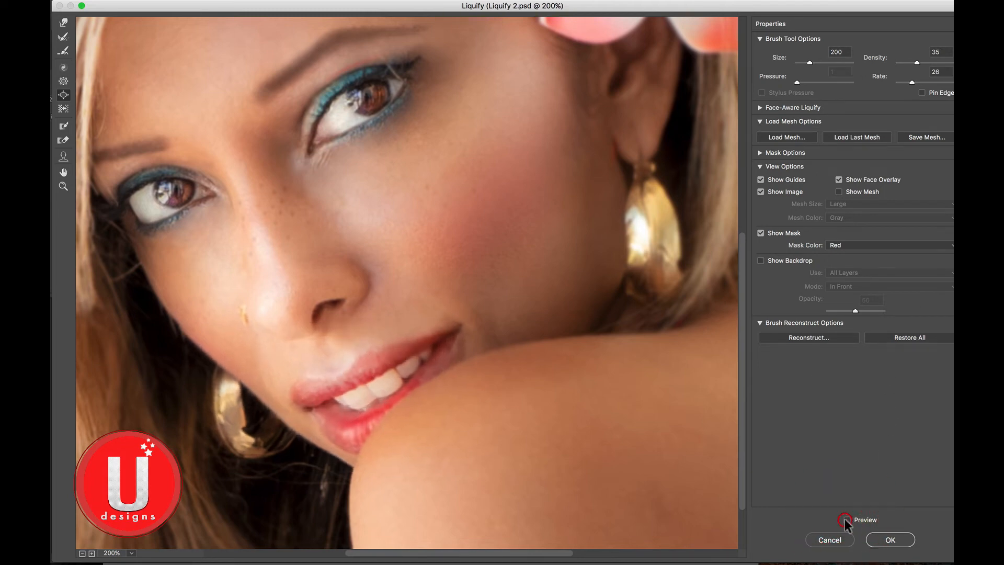
pyautogui.click(846, 519)
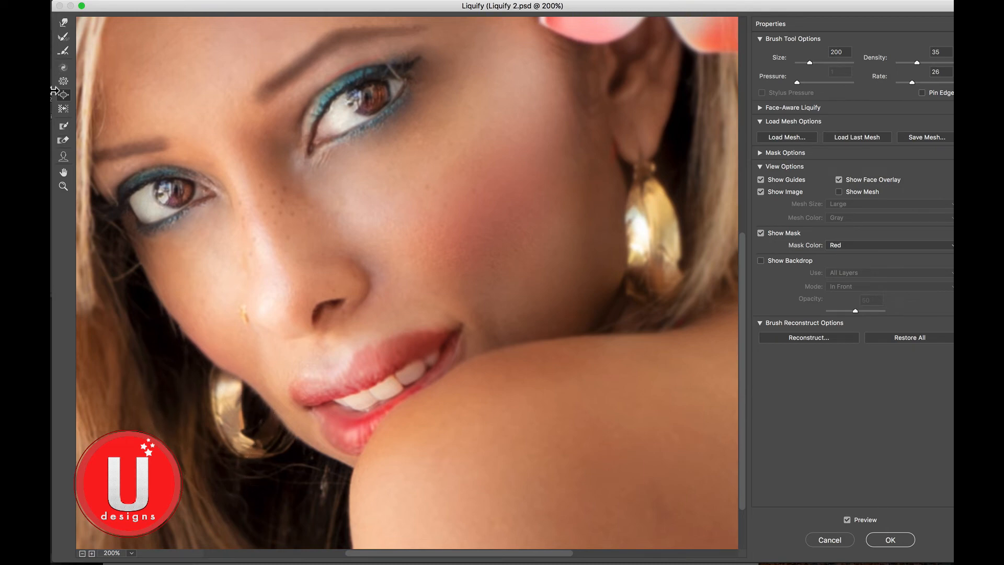
pyautogui.click(63, 129)
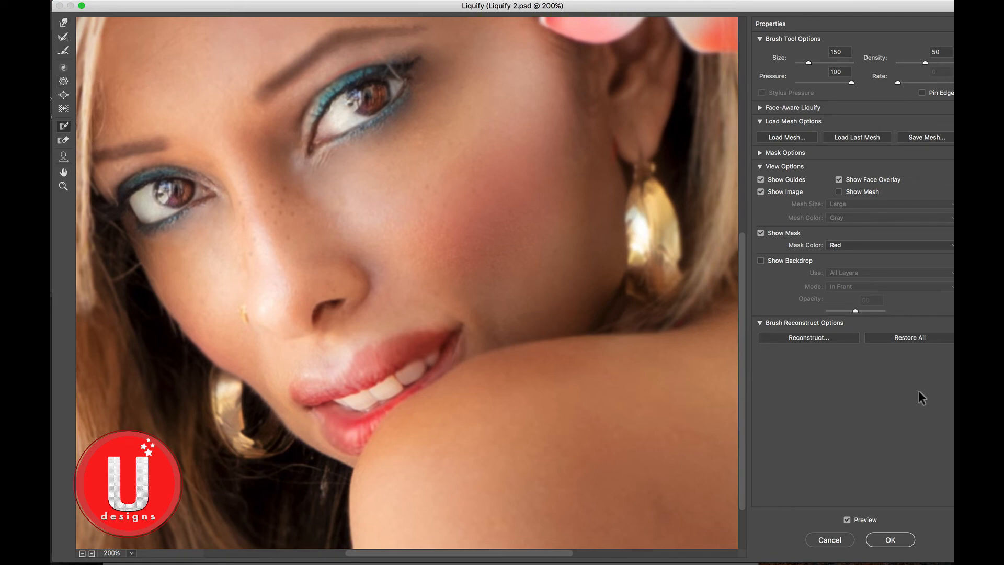
pyautogui.press('super+minus')
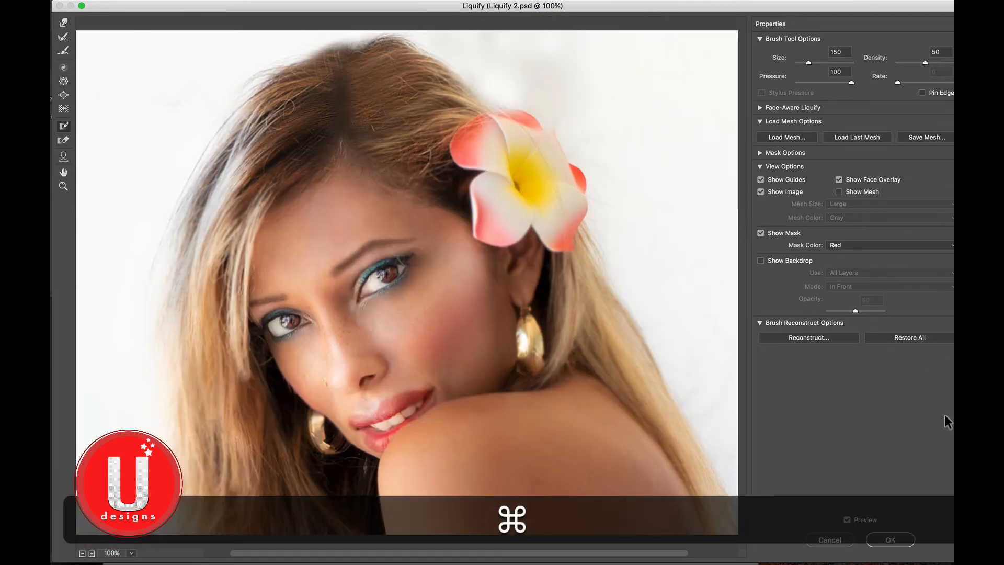
pyautogui.click(918, 337)
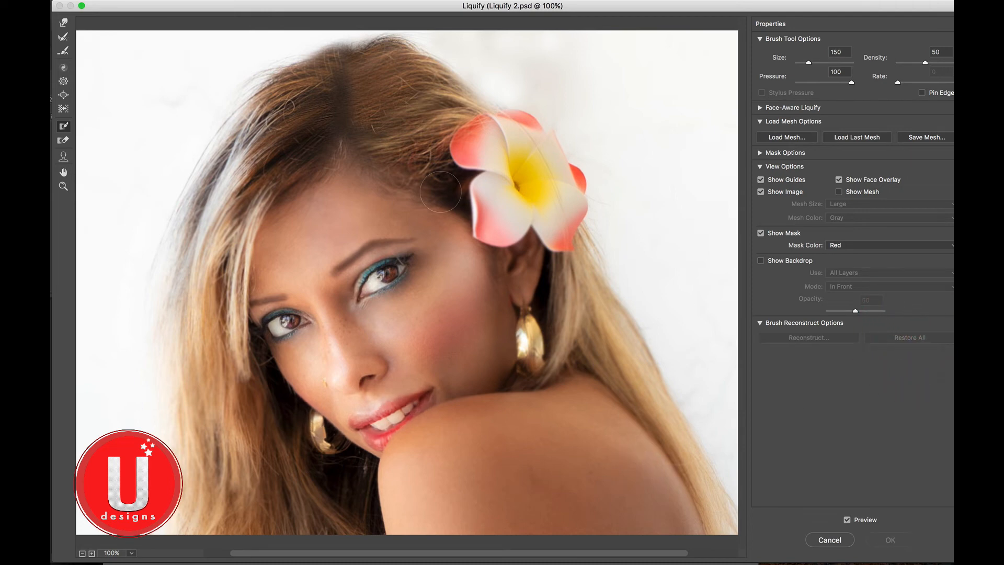
pyautogui.press(']')
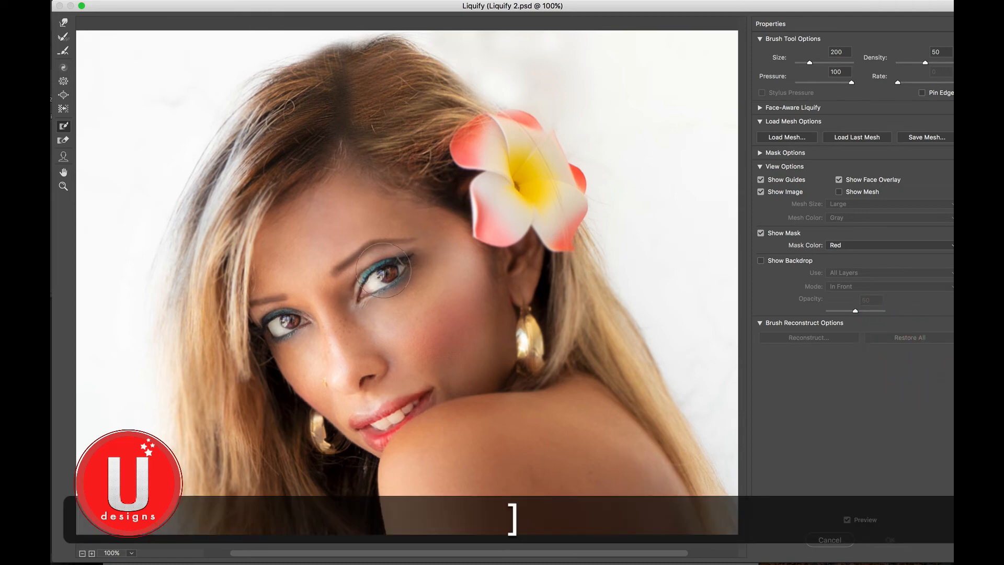
pyautogui.moveTo(380, 268); pyautogui.dragTo(391, 267)
pyautogui.press('super+z')
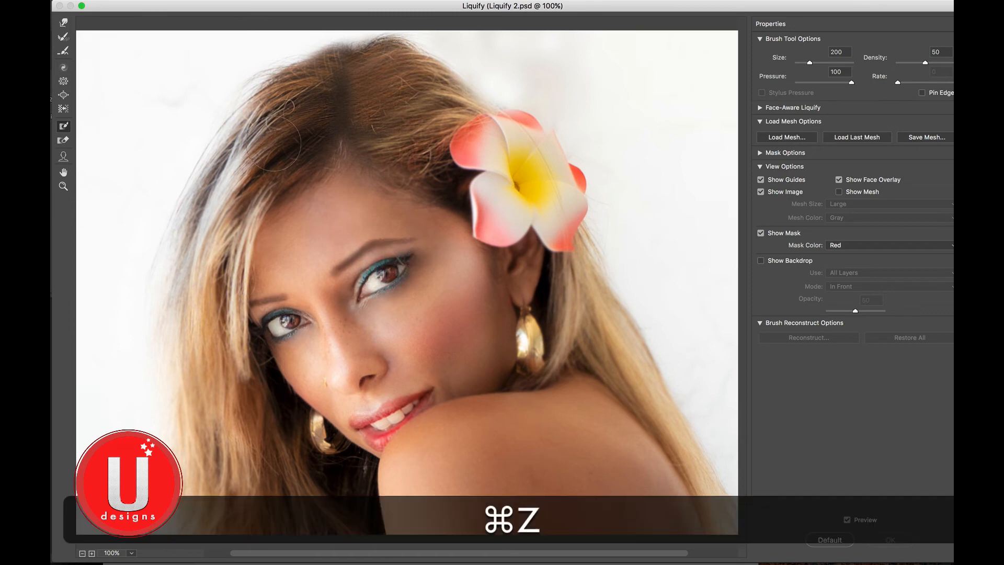
pyautogui.press('b')
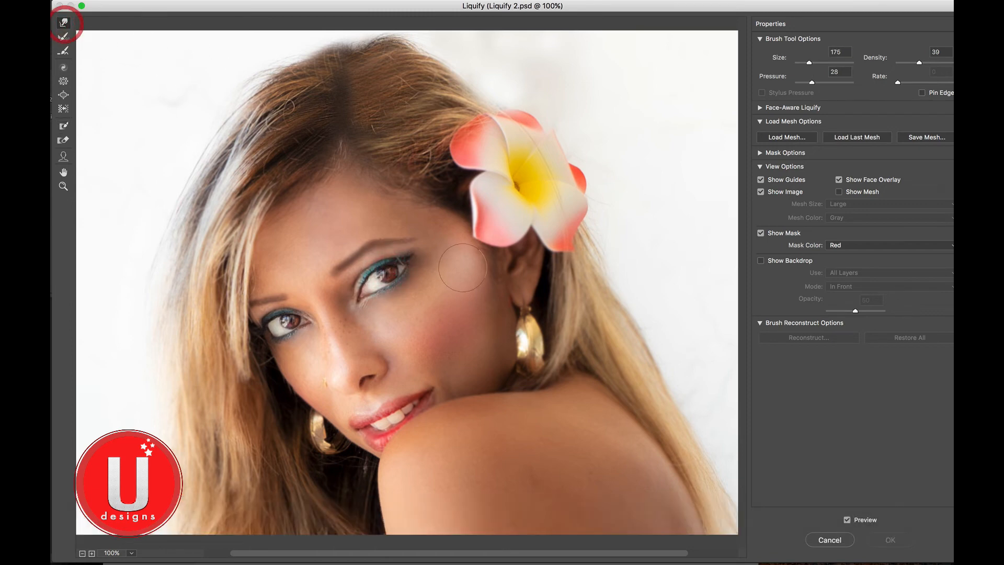
# Try enlarging both eyes with the Bloat tool at brush size 200
pyautogui.click(384, 274)
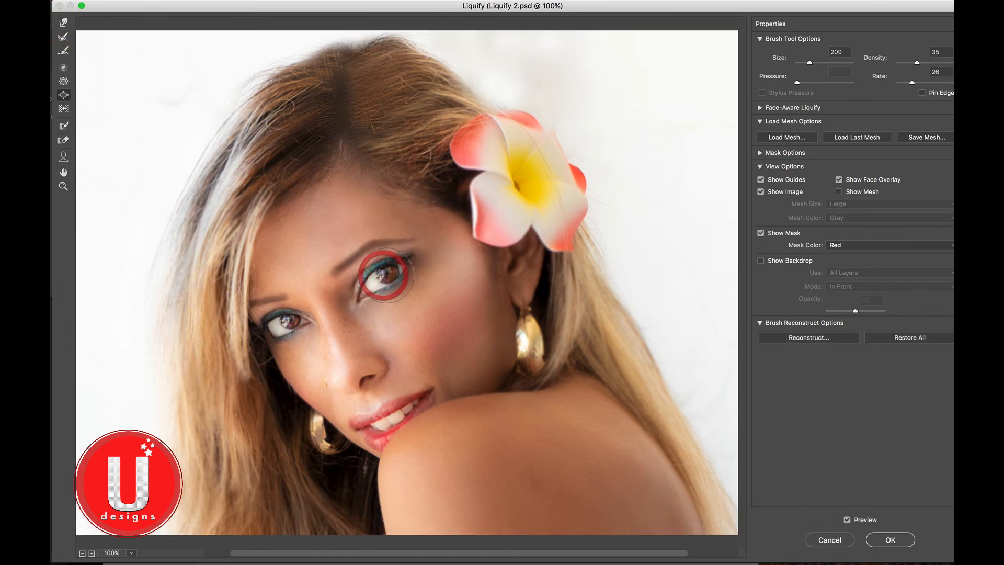
pyautogui.click(289, 323)
pyautogui.click(289, 323)
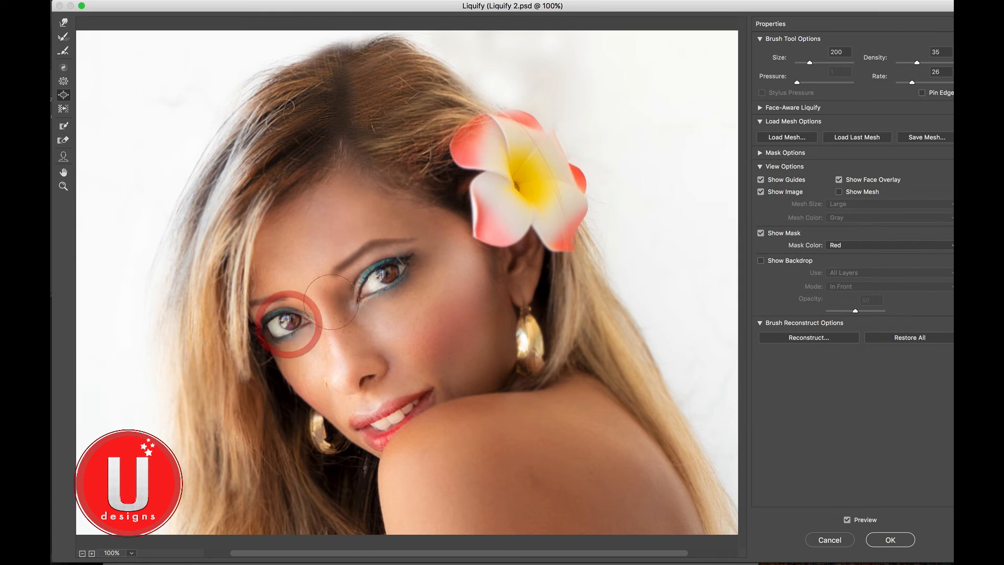
pyautogui.click(384, 277)
# Try adjusting the height of the eye nearest the flower with the Face tool, and undo the change
pyautogui.click(63, 156)
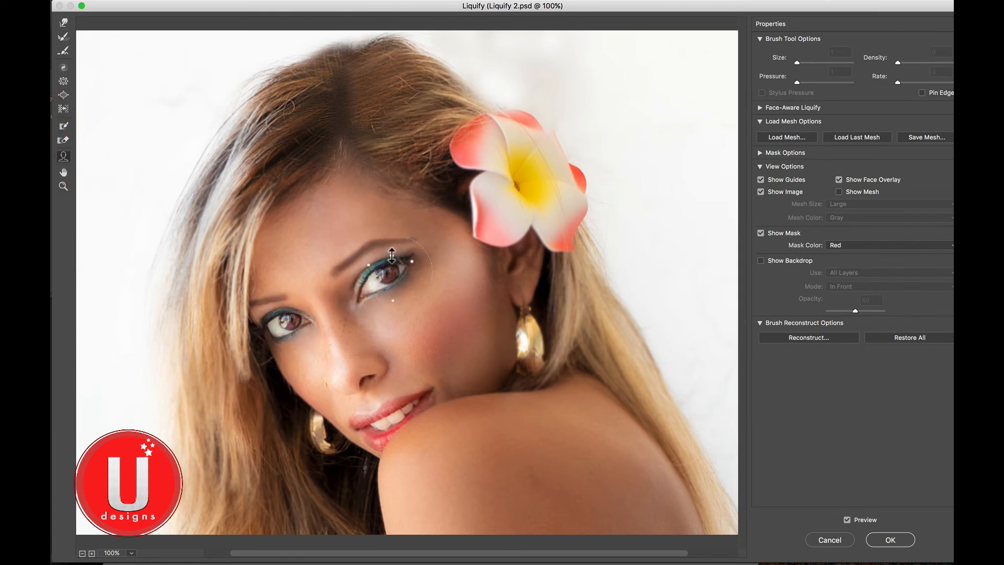
pyautogui.click(392, 253)
pyautogui.press('super+z')
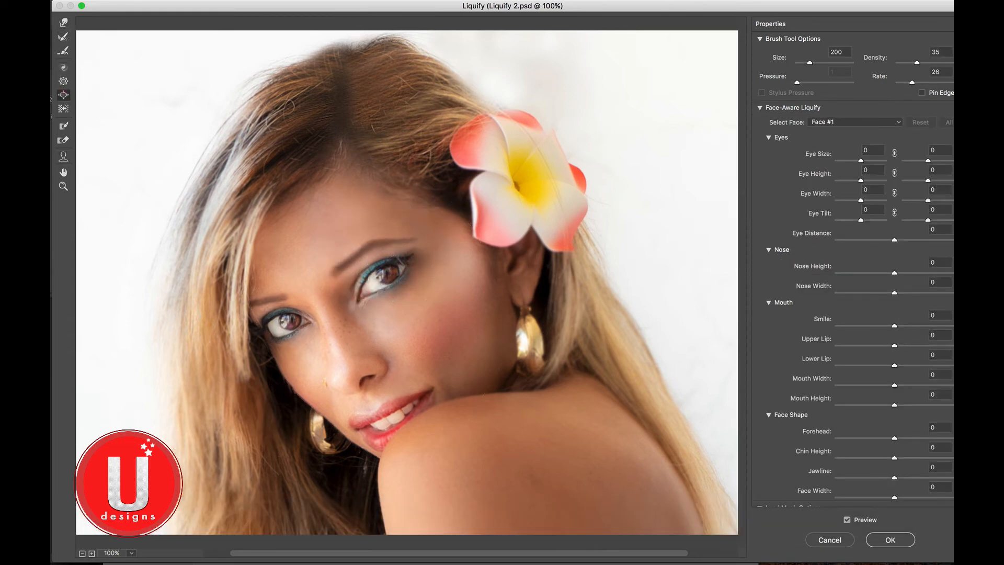
# Try enlarging both irises with repeated dabs of the Bloat tool at brush size 200, and collapse the Face-Aware Liquify options
pyautogui.click(63, 95)
pyautogui.click(388, 275)
pyautogui.click(388, 275)
pyautogui.click(388, 276)
pyautogui.click(388, 276)
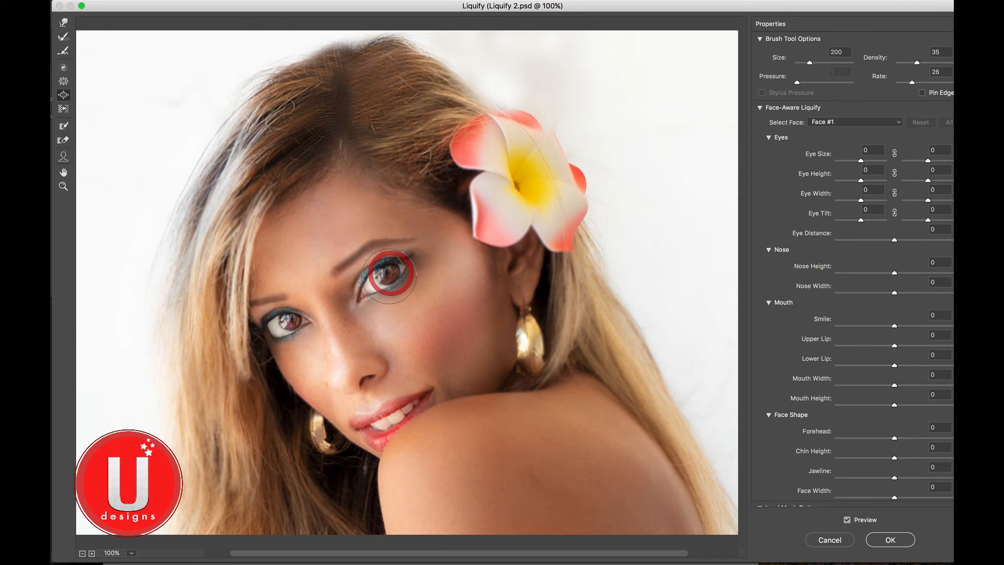
pyautogui.click(287, 326)
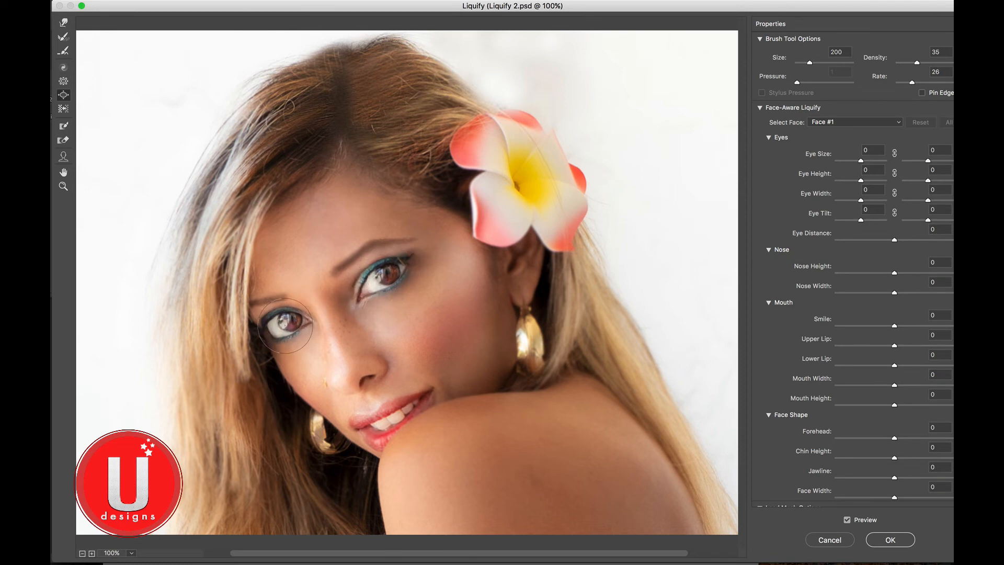
pyautogui.click(287, 326)
pyautogui.click(758, 105)
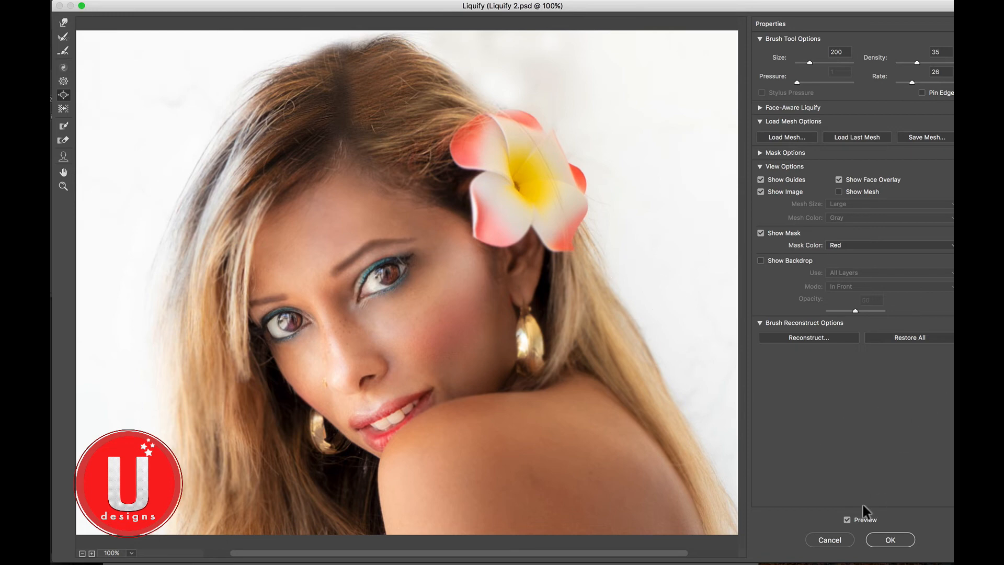
# Compare the bloated eyes with the original in the preview, and restore all distortions
pyautogui.click(845, 518)
pyautogui.click(845, 518)
pyautogui.click(845, 517)
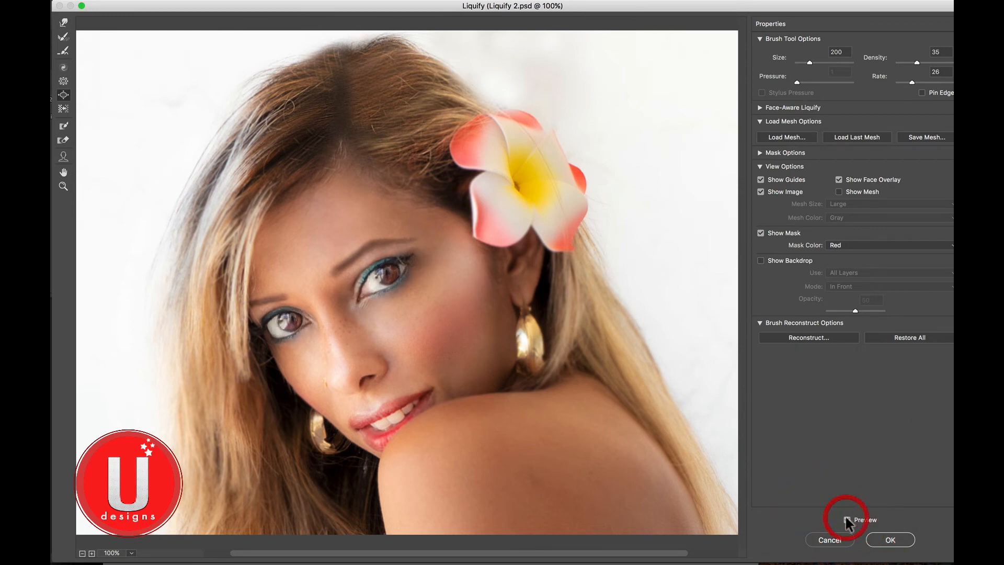
pyautogui.click(902, 335)
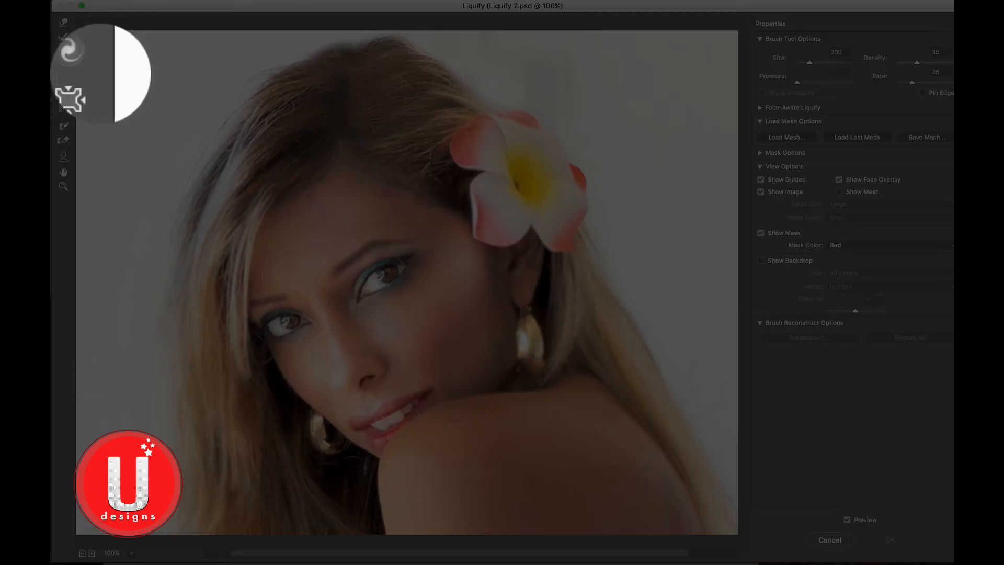
# Fill out the cheekbone below the flower using the Bloat tool with a large brush
pyautogui.click(63, 80)
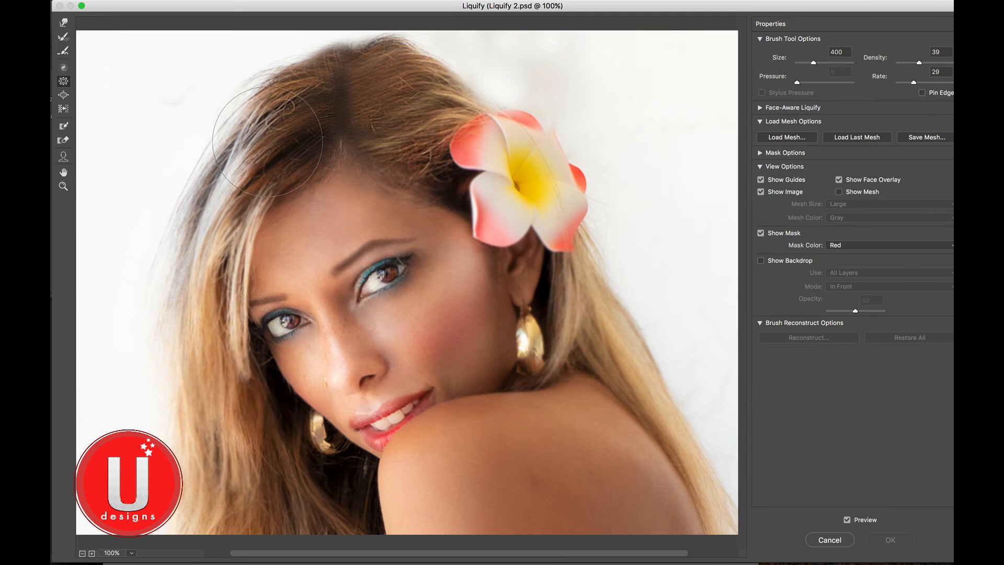
pyautogui.click(63, 95)
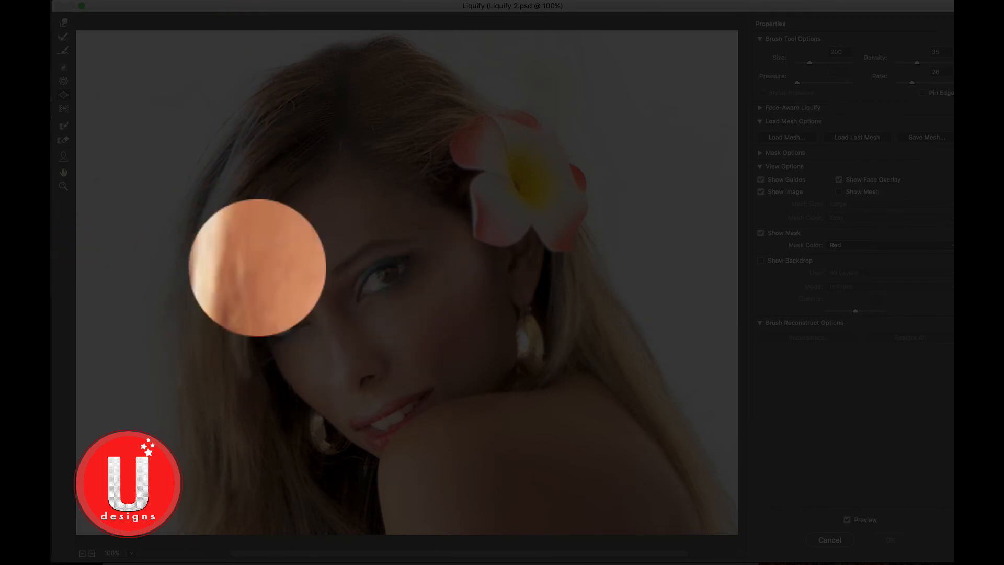
pyautogui.press(']')
pyautogui.press(']')
pyautogui.press(']')
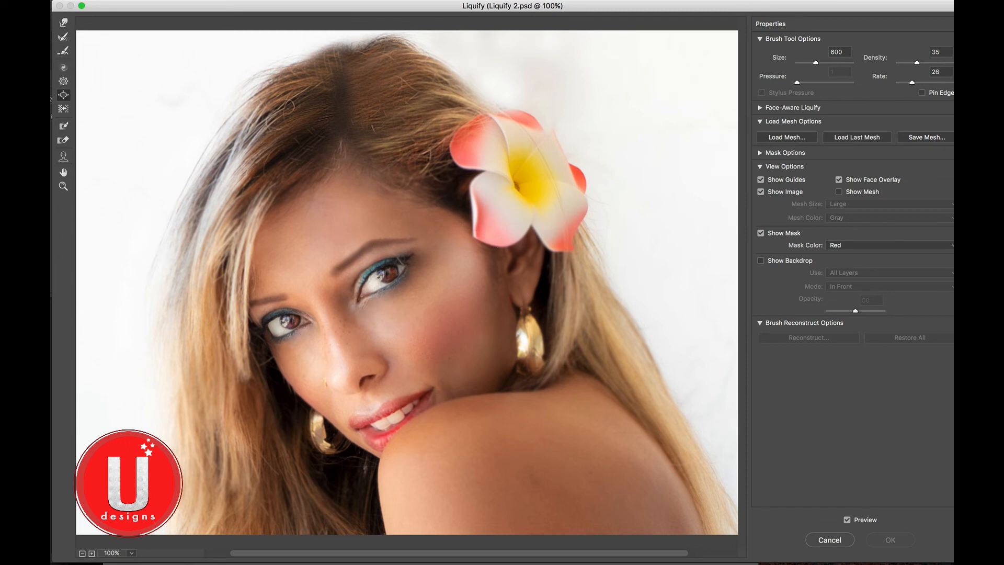
pyautogui.press('[')
pyautogui.press('[')
pyautogui.moveTo(478, 281)
pyautogui.mouseDown()
pyautogui.moveTo(487, 259)
pyautogui.moveTo(478, 273)
pyautogui.mouseUp()
# Fill out the cheek above the partly hidden earring and touch up the cheekbone below the flower with the Bloat tool at brush size 200
pyautogui.press('[')
pyautogui.press('[')
pyautogui.press('[')
pyautogui.press('[')
pyautogui.press('[')
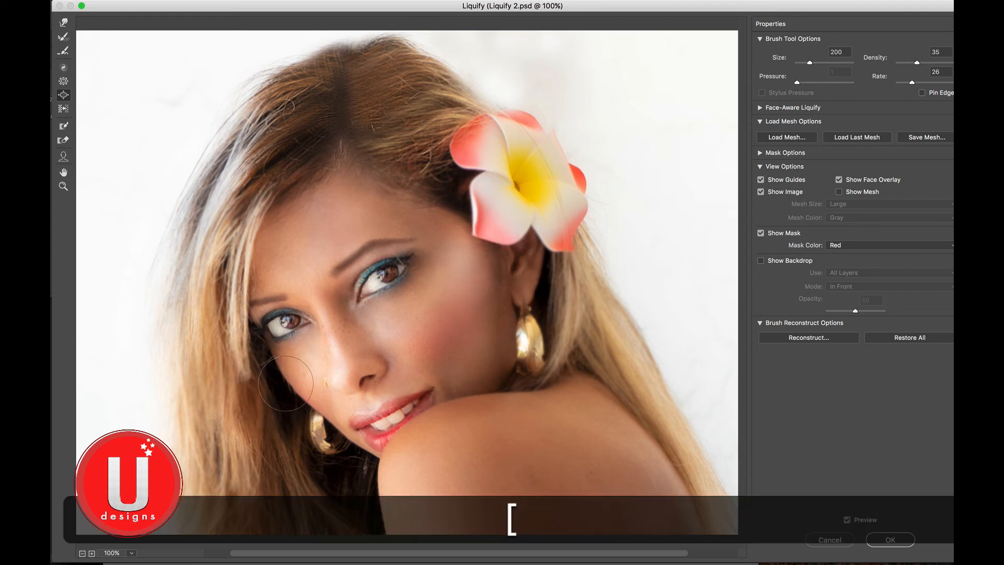
pyautogui.moveTo(286, 371)
pyautogui.mouseDown()
pyautogui.moveTo(275, 366)
pyautogui.moveTo(302, 399)
pyautogui.moveTo(274, 359)
pyautogui.moveTo(290, 396)
pyautogui.moveTo(308, 395)
pyautogui.moveTo(275, 354)
pyautogui.moveTo(295, 381)
pyautogui.mouseUp()
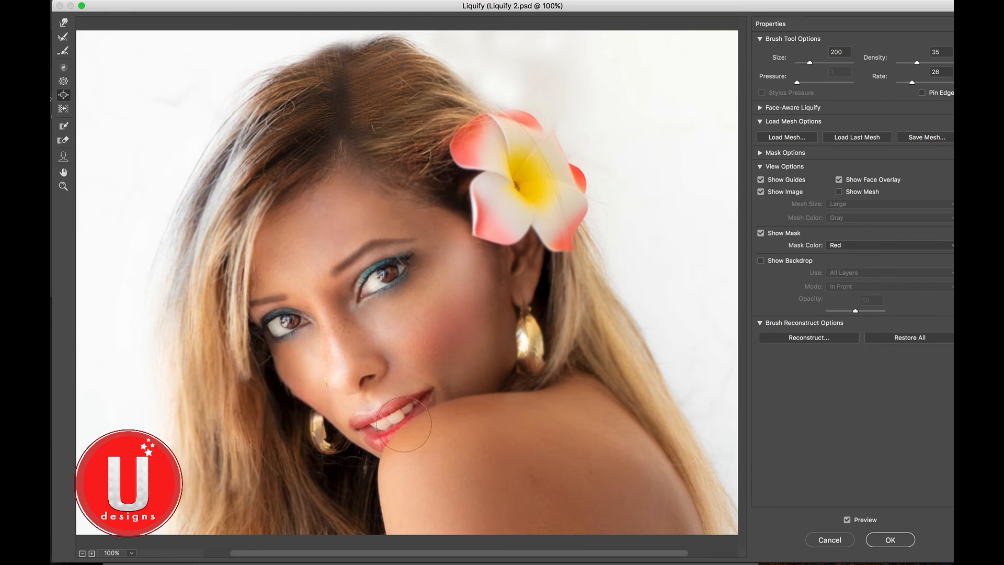
pyautogui.click(477, 262)
# Enlarge the iris of the eye nearest the flower with the Bloat tool at brush size 125
pyautogui.press(']')
pyautogui.press(']')
pyautogui.press('[')
pyautogui.press('[')
pyautogui.press('[')
pyautogui.moveTo(388, 270)
pyautogui.mouseDown()
pyautogui.moveTo(370, 286)
pyautogui.moveTo(387, 276)
pyautogui.mouseUp()
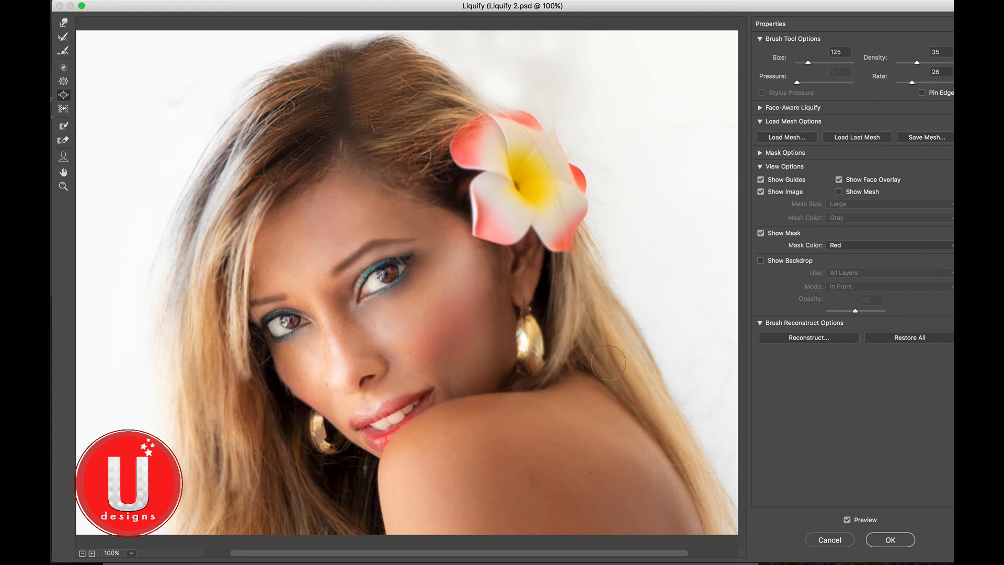
pyautogui.click(387, 275)
# Compare the reshaped cheeks and eye with the original portrait, leaving the preview off
pyautogui.click(848, 516)
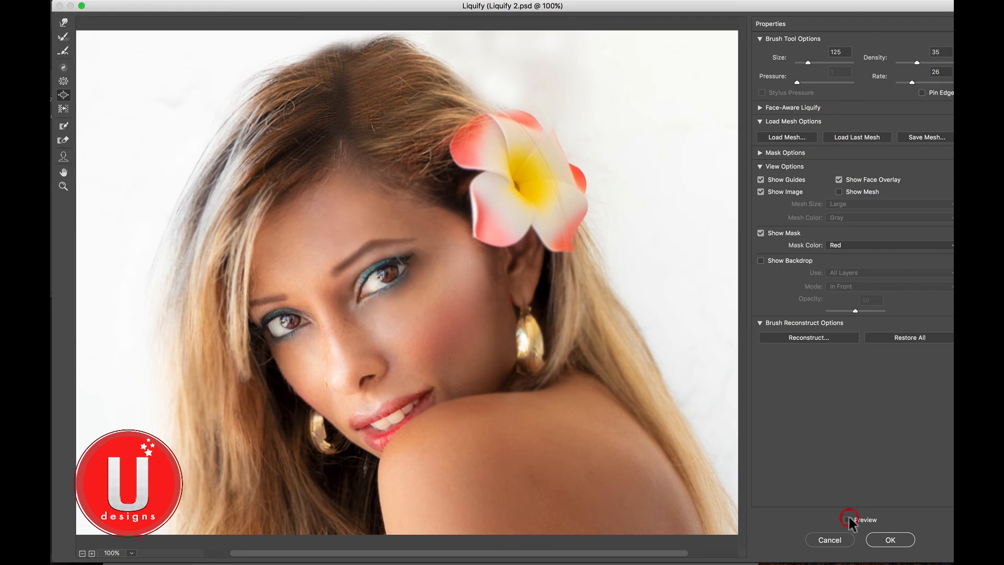
pyautogui.click(848, 515)
pyautogui.click(848, 519)
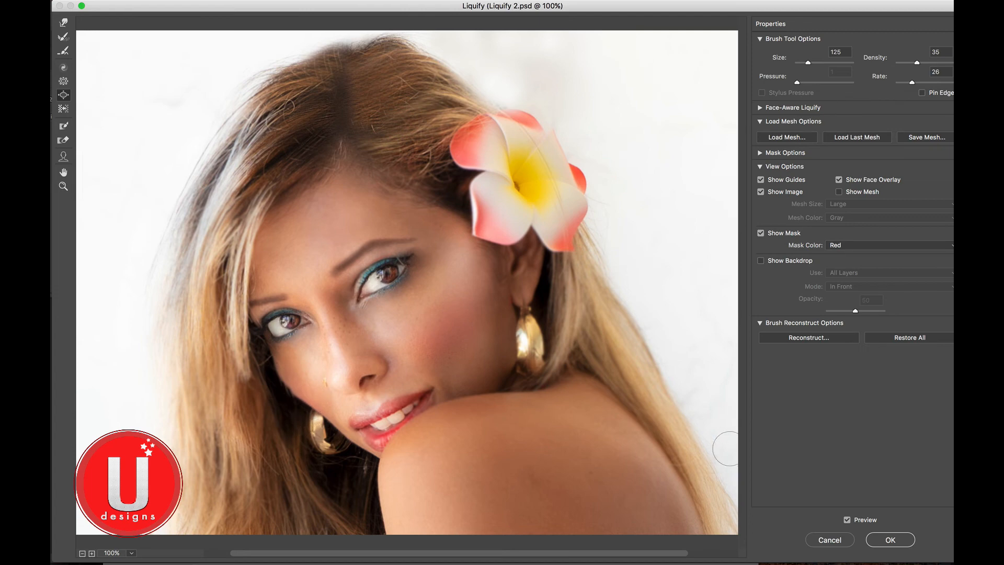
pyautogui.click(847, 519)
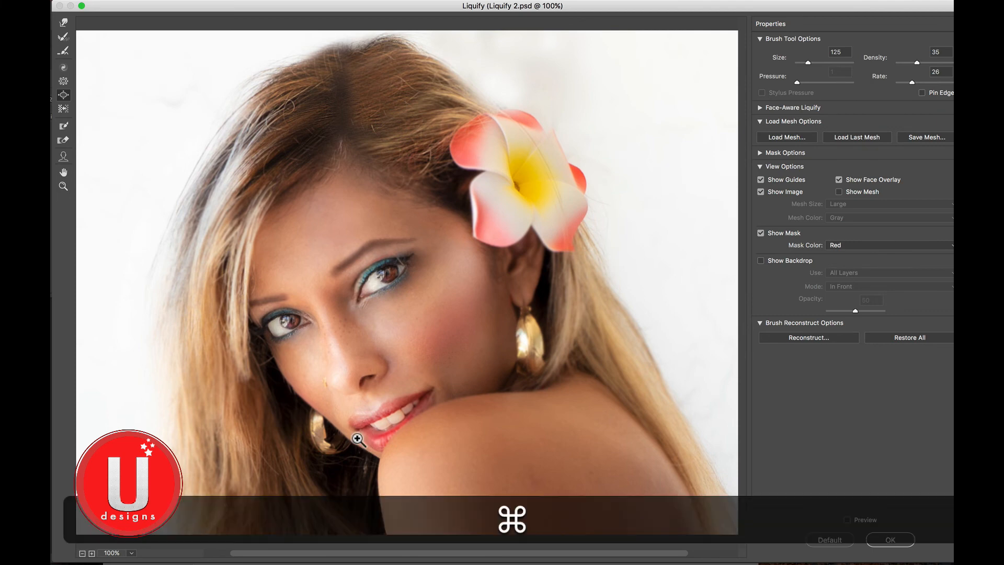
pyautogui.press('super+minus')
pyautogui.press('super+equal')
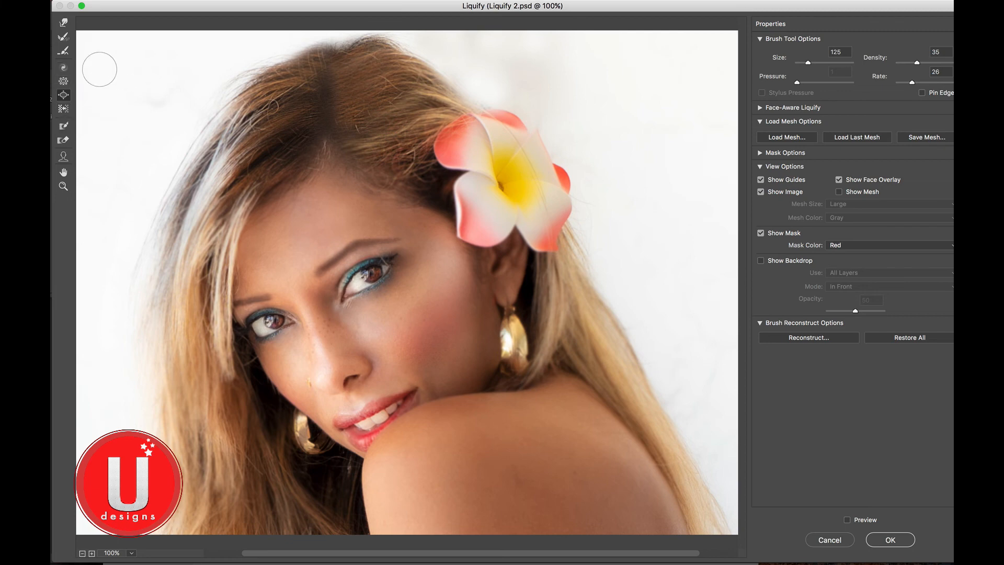
# Dab the nose with the Forward Warp tool at brush size 500, and turn the preview back on
pyautogui.click(63, 36)
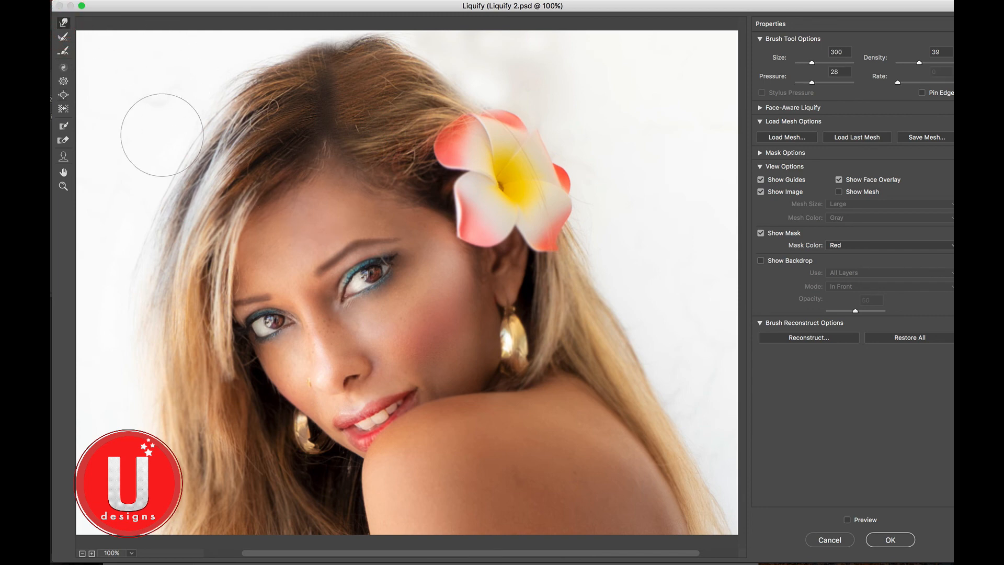
pyautogui.click(65, 22)
pyautogui.press(']')
pyautogui.press(']')
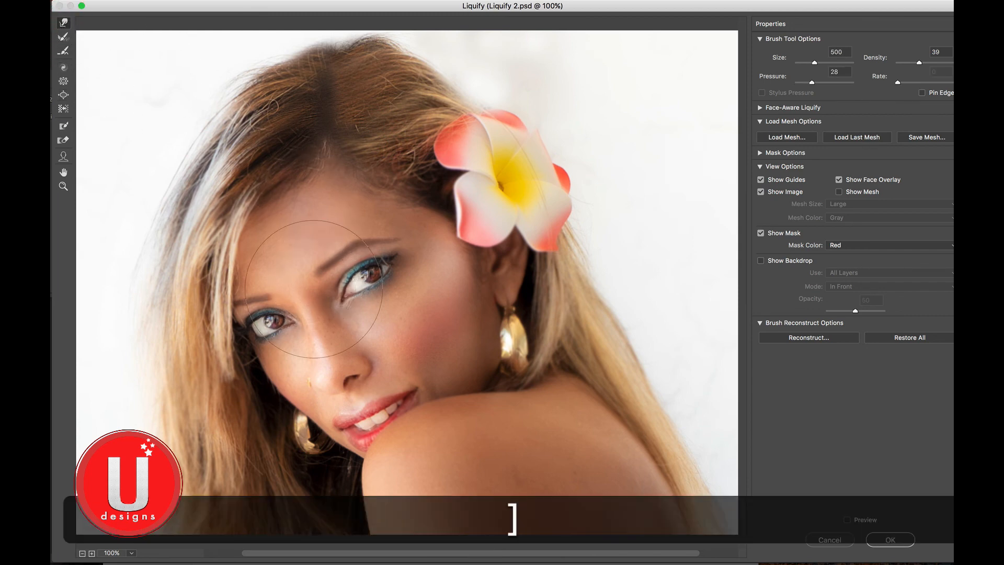
pyautogui.click(340, 363)
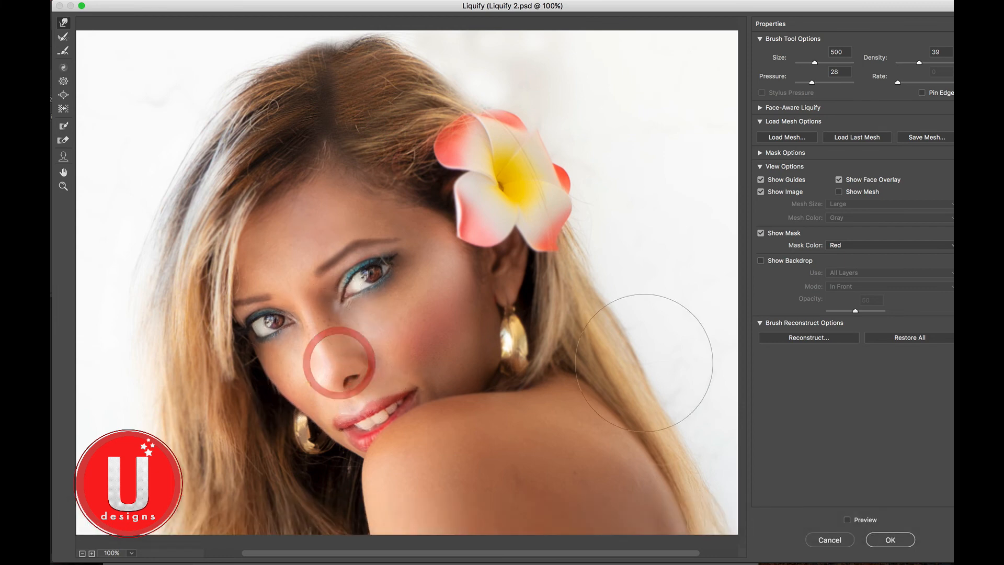
pyautogui.click(846, 520)
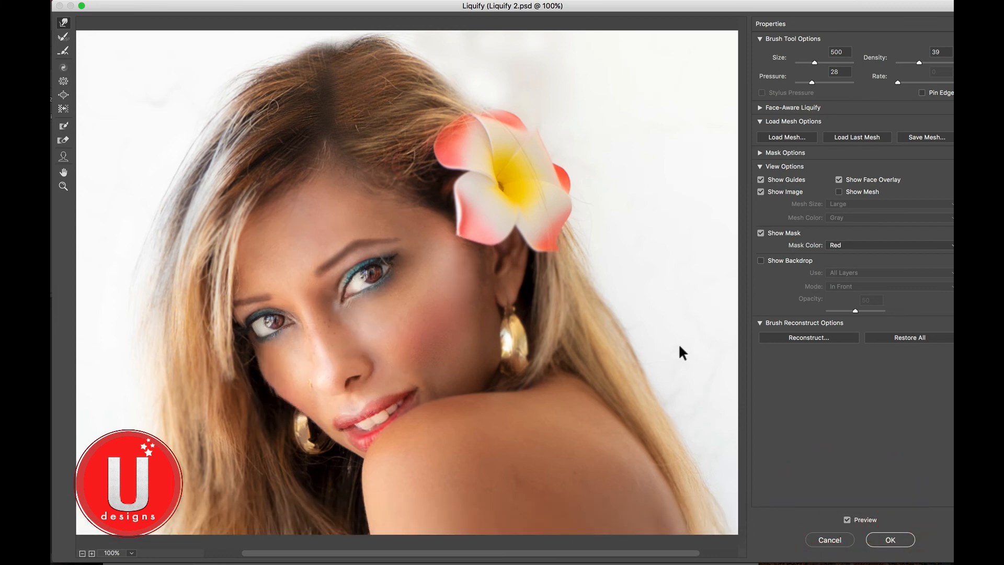
# Undo the nose dab and restore the whole portrait to its unwarped state
pyautogui.press('super+z')
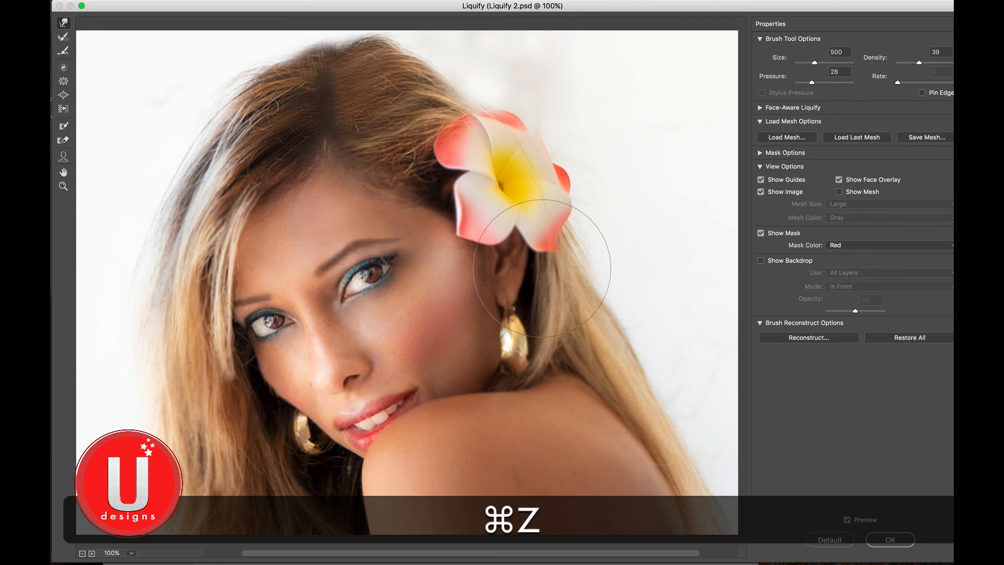
pyautogui.click(926, 339)
# Try Forward Warp dabs around the forehead, undo one, and stretch the flower's petals outward at brush size 700
pyautogui.click(285, 259)
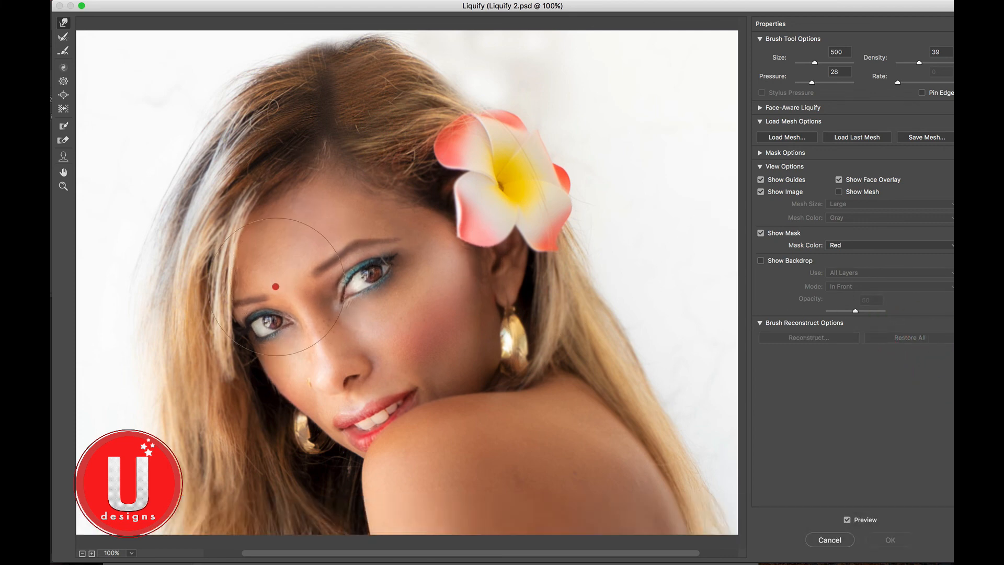
pyautogui.click(287, 265)
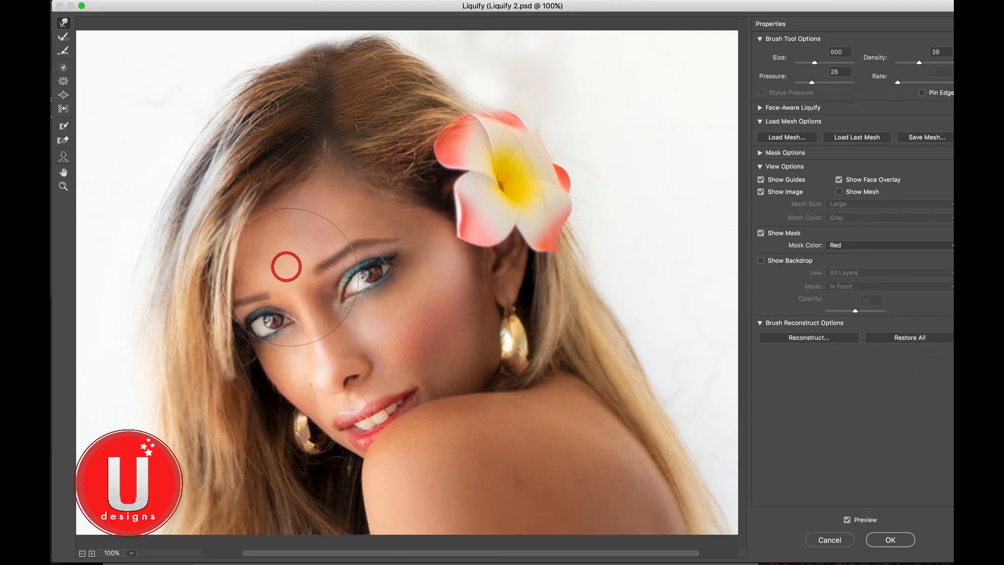
pyautogui.press('super+z')
pyautogui.click(289, 284)
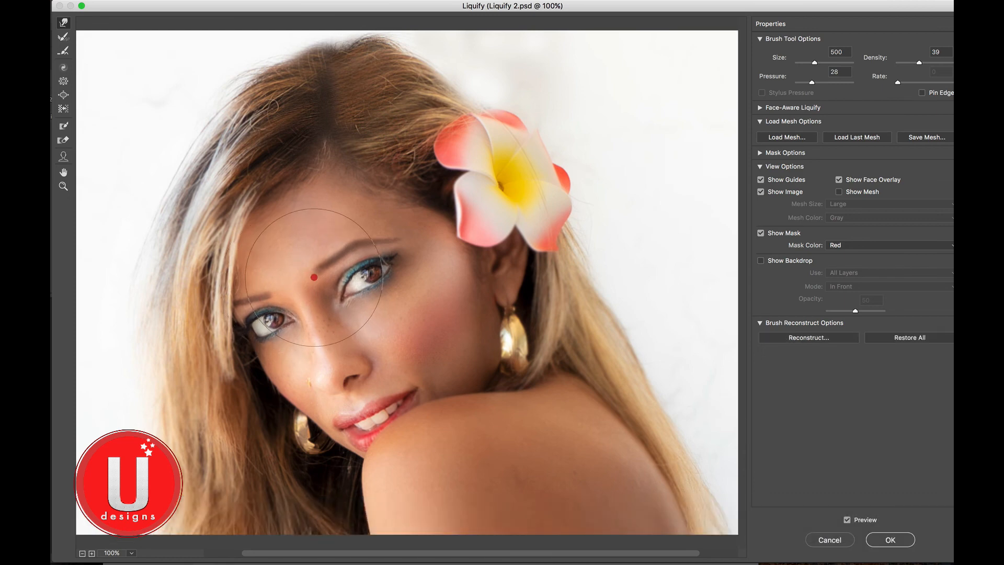
pyautogui.hscroll(-3, 425, 336)
pyautogui.press(']')
pyautogui.press(']')
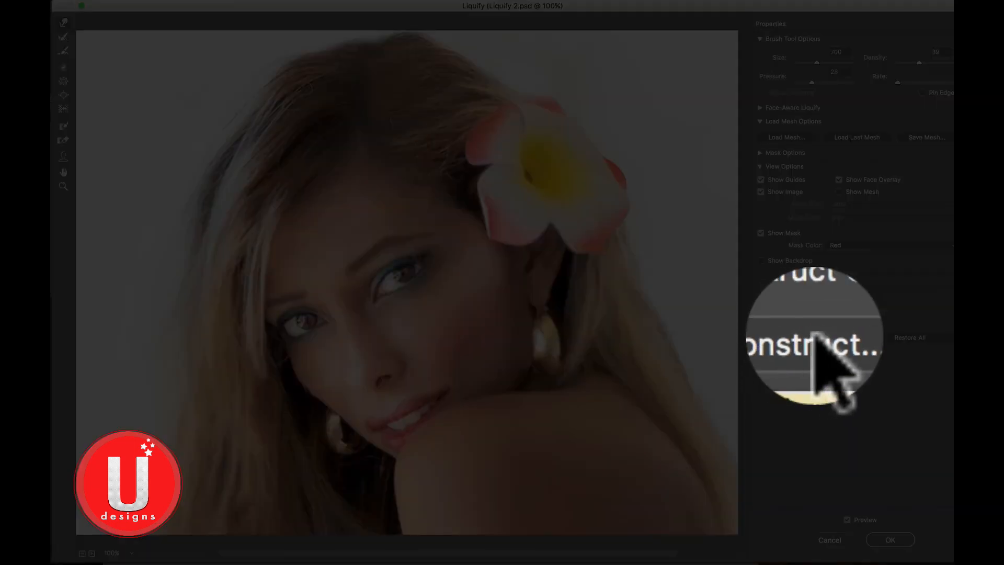
# Reconstruct the stretched flower, trying a partial amount of 57, and apply a Revert Reconstruction amount of 0
pyautogui.click(812, 337)
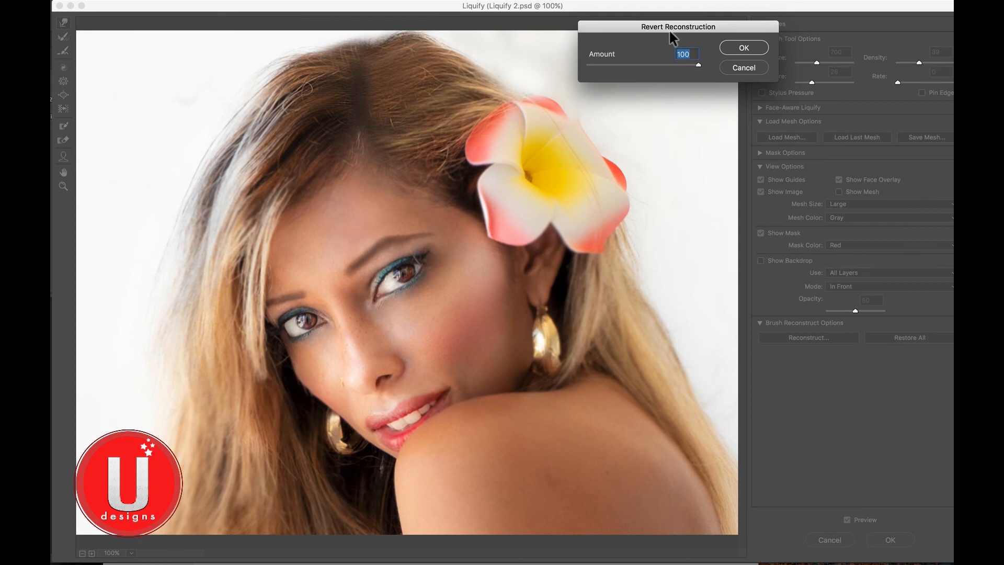
pyautogui.moveTo(665, 27); pyautogui.dragTo(644, 34)
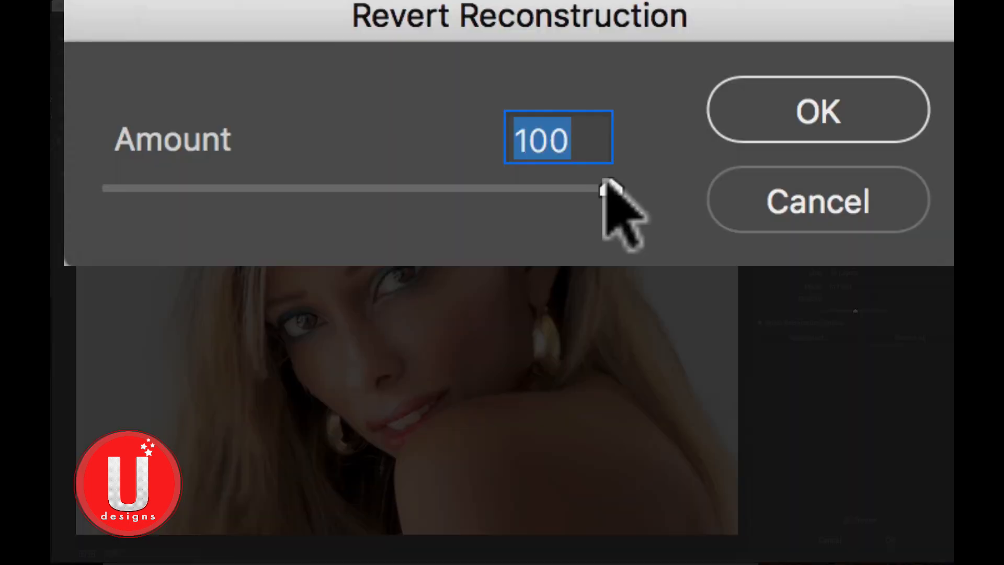
pyautogui.moveTo(601, 180)
pyautogui.mouseDown()
pyautogui.moveTo(91, 178)
pyautogui.moveTo(437, 179)
pyautogui.moveTo(205, 179)
pyautogui.mouseUp()
pyautogui.moveTo(590, 73)
pyautogui.mouseDown()
pyautogui.moveTo(560, 74)
pyautogui.moveTo(678, 81)
pyautogui.mouseUp()
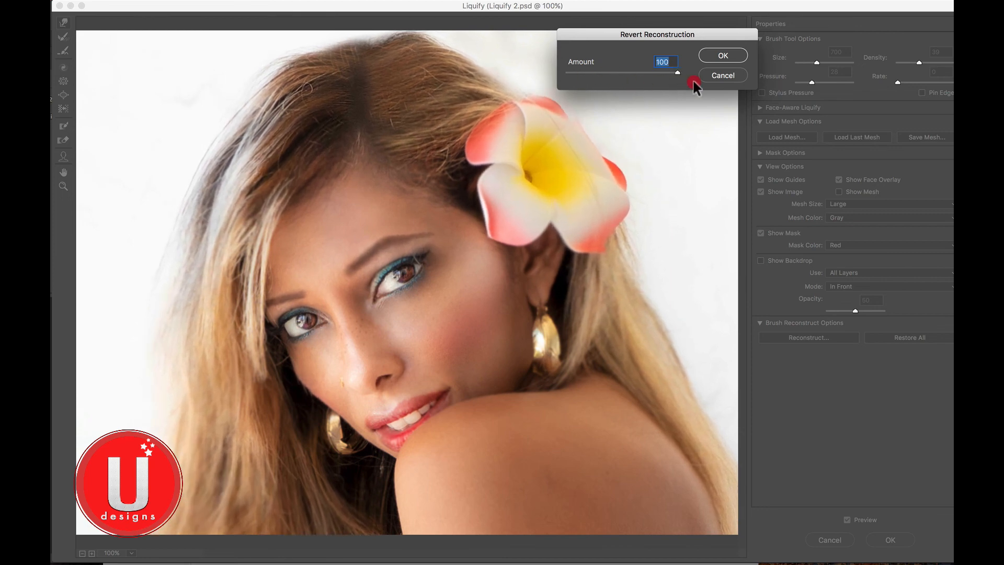
pyautogui.moveTo(670, 78); pyautogui.dragTo(572, 80)
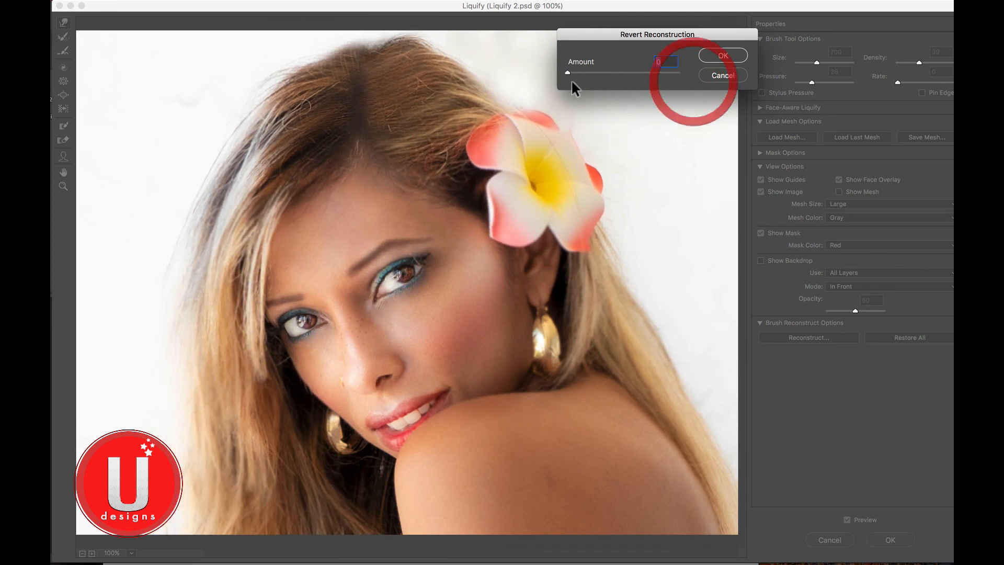
pyautogui.moveTo(570, 73); pyautogui.dragTo(632, 69)
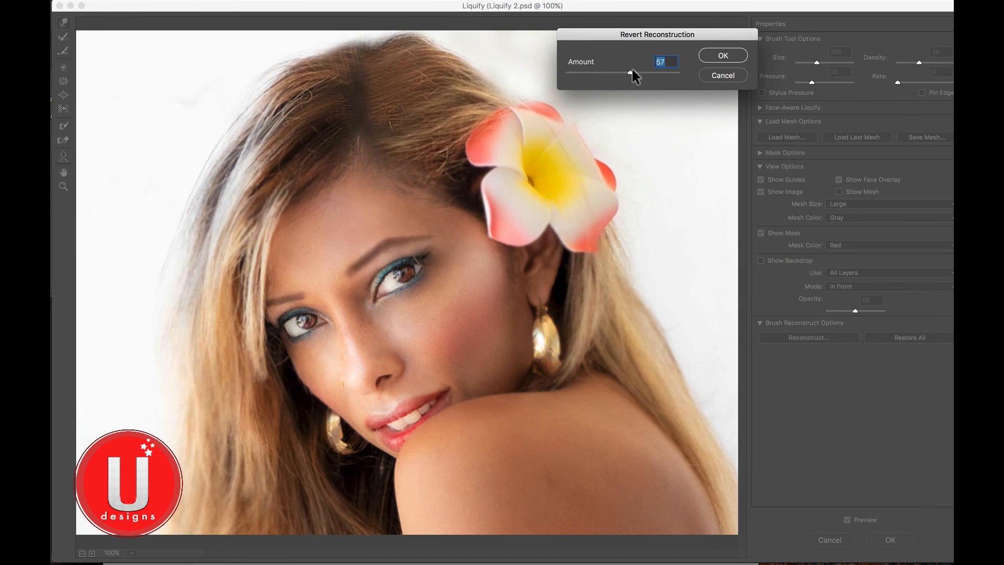
pyautogui.write('0')
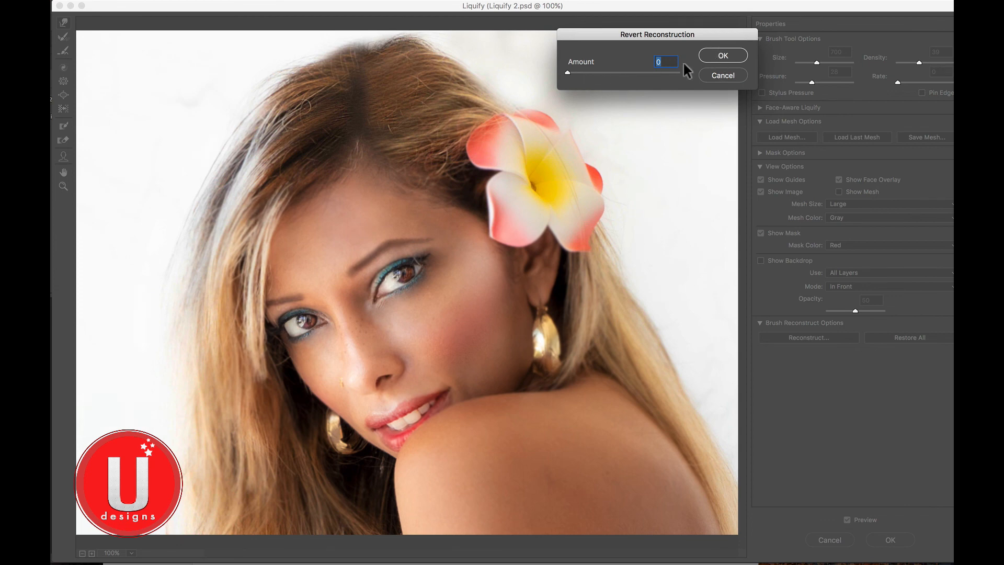
pyautogui.click(714, 58)
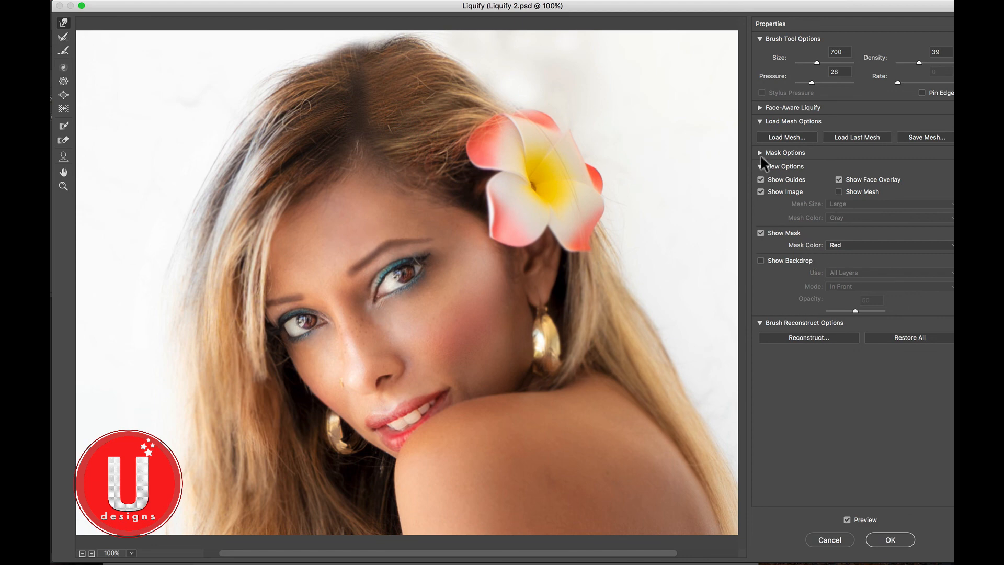
# With the Face tool, raise the forehead to 100 and widen the face to 100
pyautogui.click(762, 109)
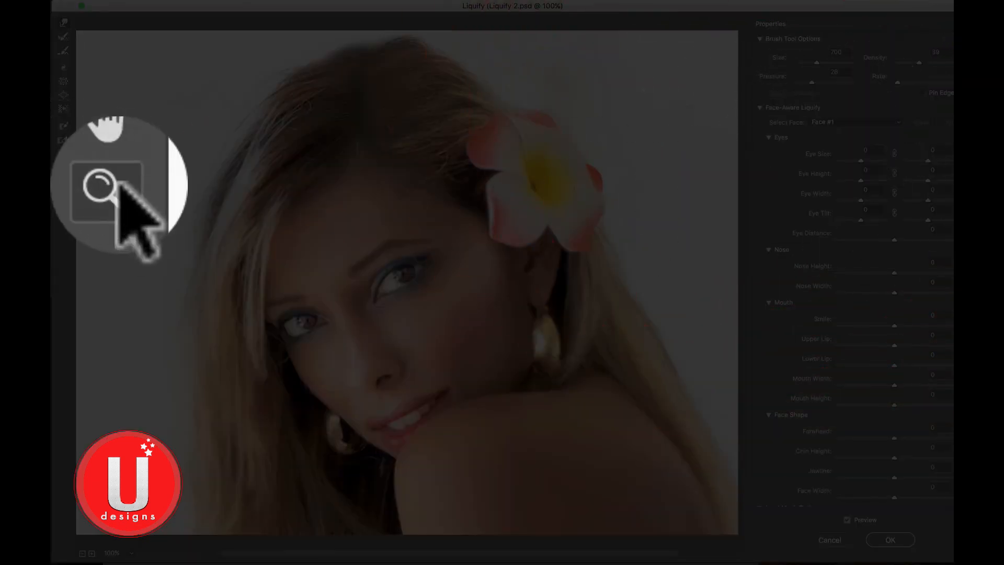
pyautogui.click(63, 156)
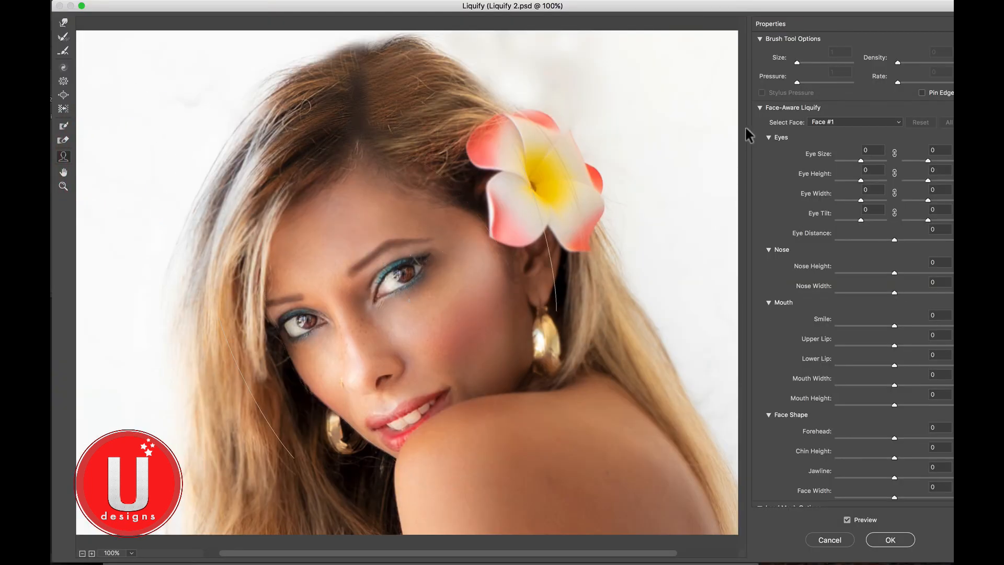
pyautogui.moveTo(314, 146); pyautogui.dragTo(268, 110)
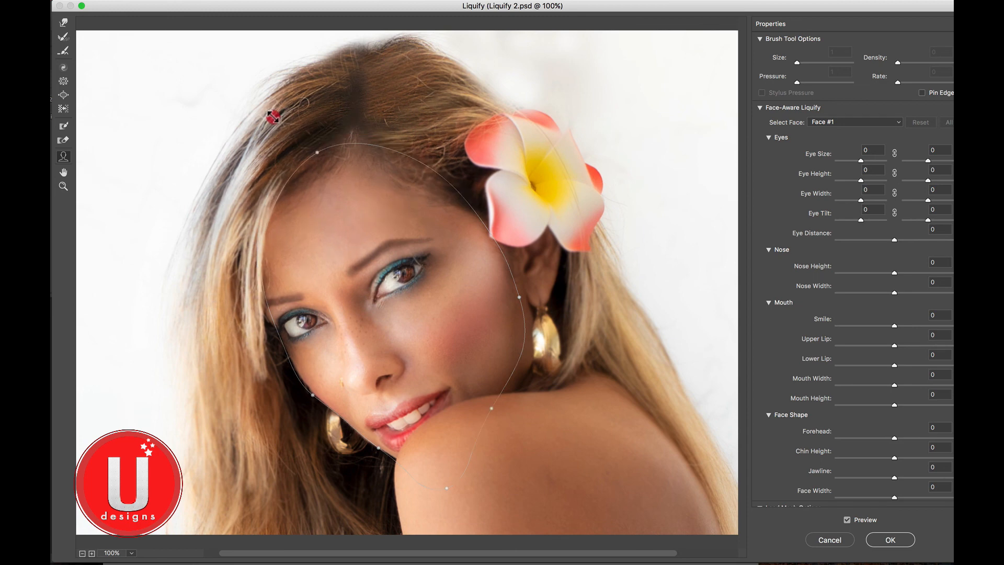
pyautogui.moveTo(533, 276)
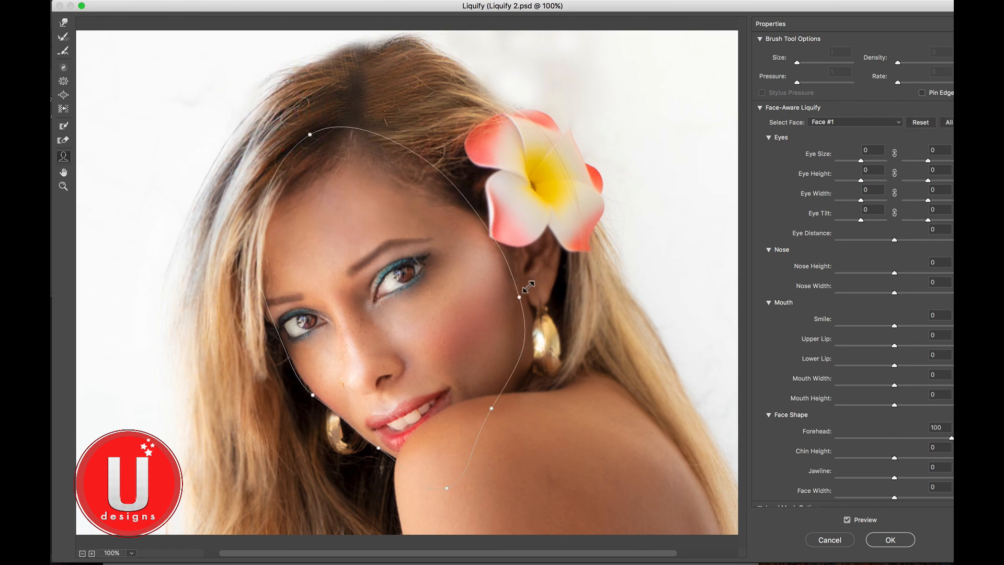
pyautogui.moveTo(528, 286); pyautogui.dragTo(551, 288)
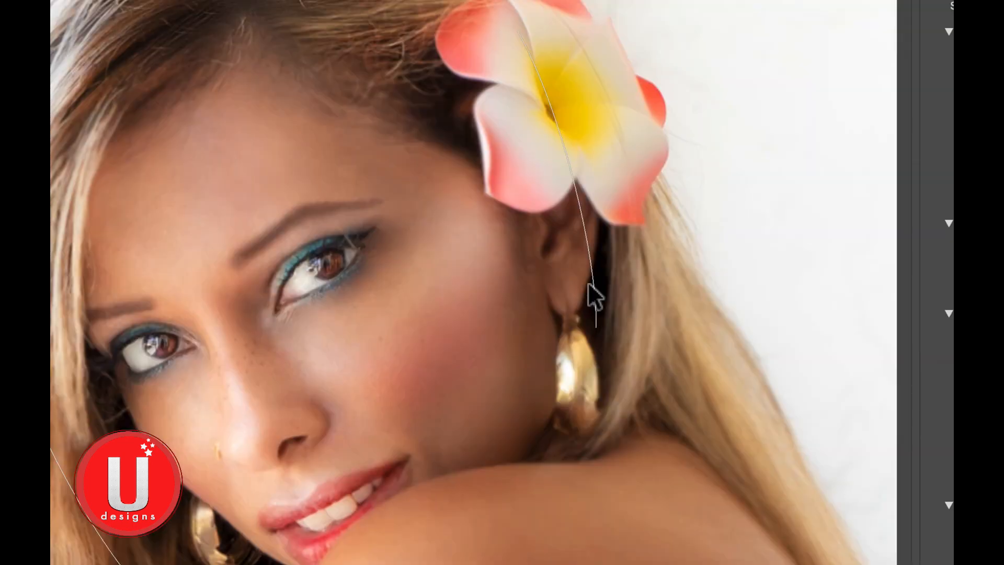
# Tilt the eye nearest the flower to 94 and the other eye to 100 with the Face tool
pyautogui.moveTo(260, 455)
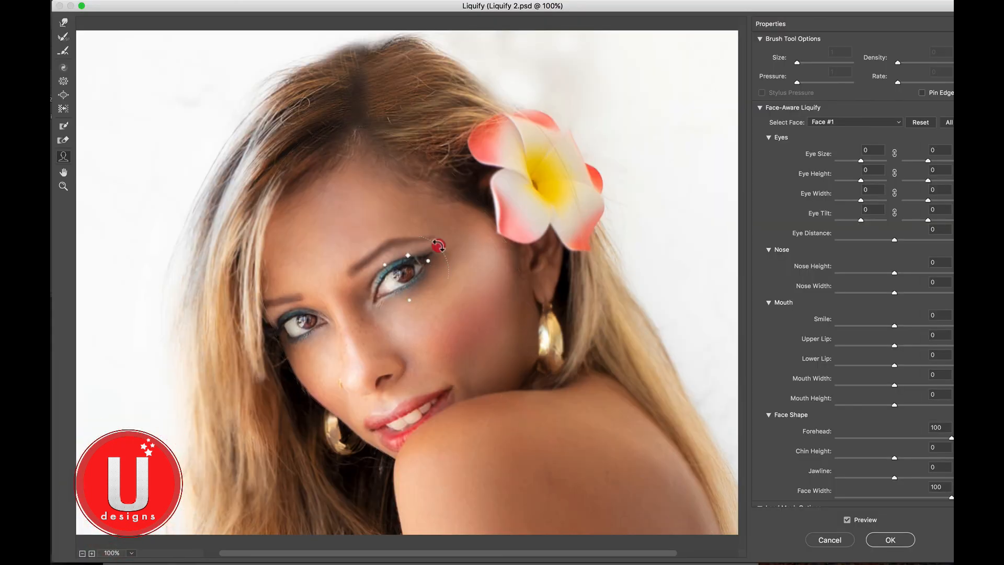
pyautogui.moveTo(438, 245); pyautogui.dragTo(425, 230)
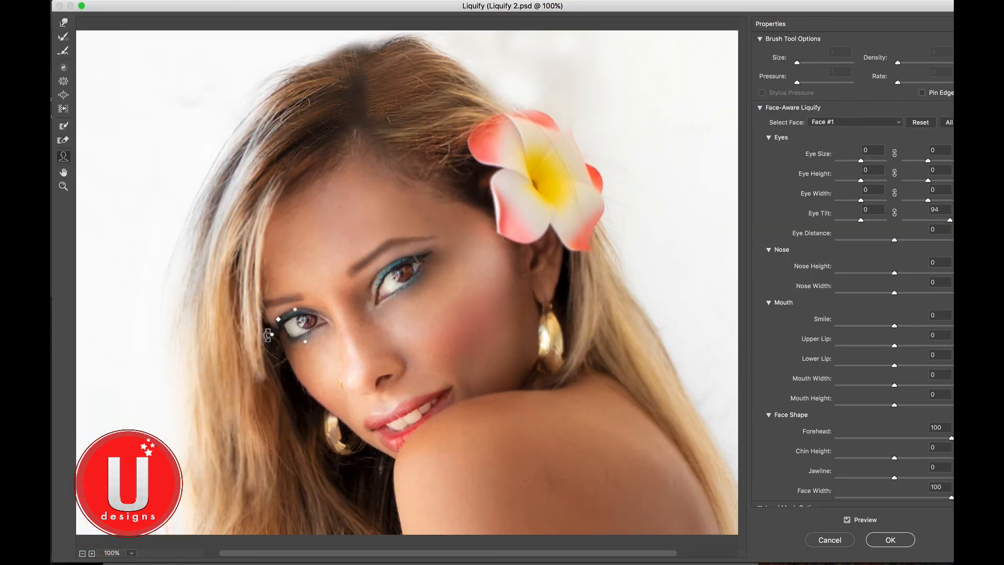
pyautogui.moveTo(260, 339); pyautogui.dragTo(261, 318)
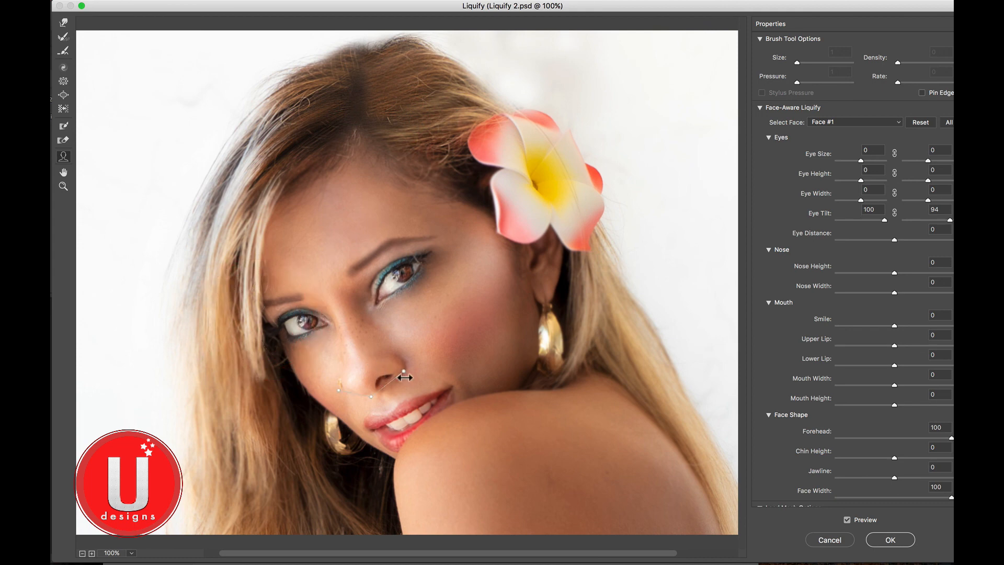
# Narrow the nose to a width of -100 and lift the mouth corner to a smile of 38
pyautogui.moveTo(367, 372)
pyautogui.moveTo(367, 371); pyautogui.dragTo(346, 372)
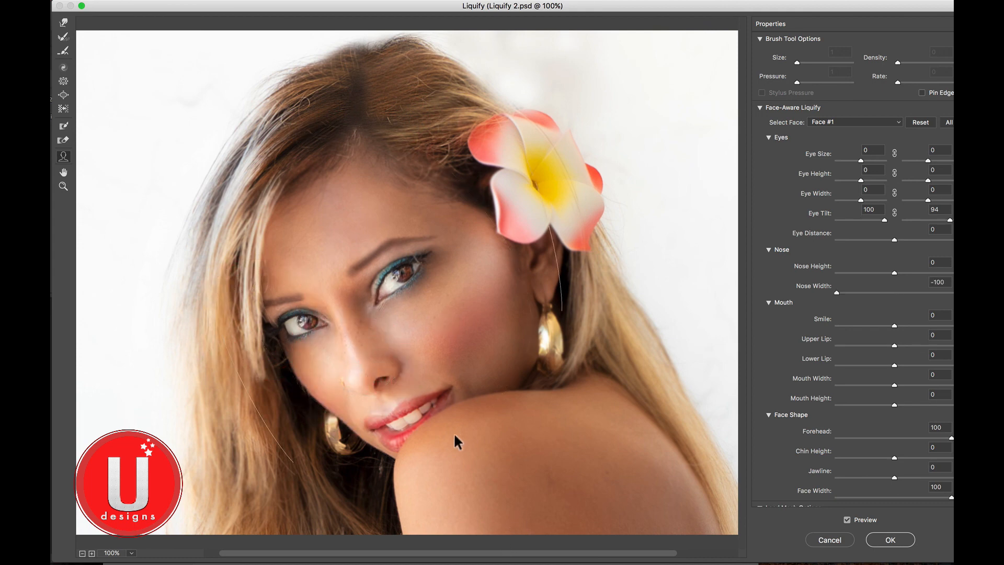
pyautogui.moveTo(454, 388); pyautogui.dragTo(448, 381)
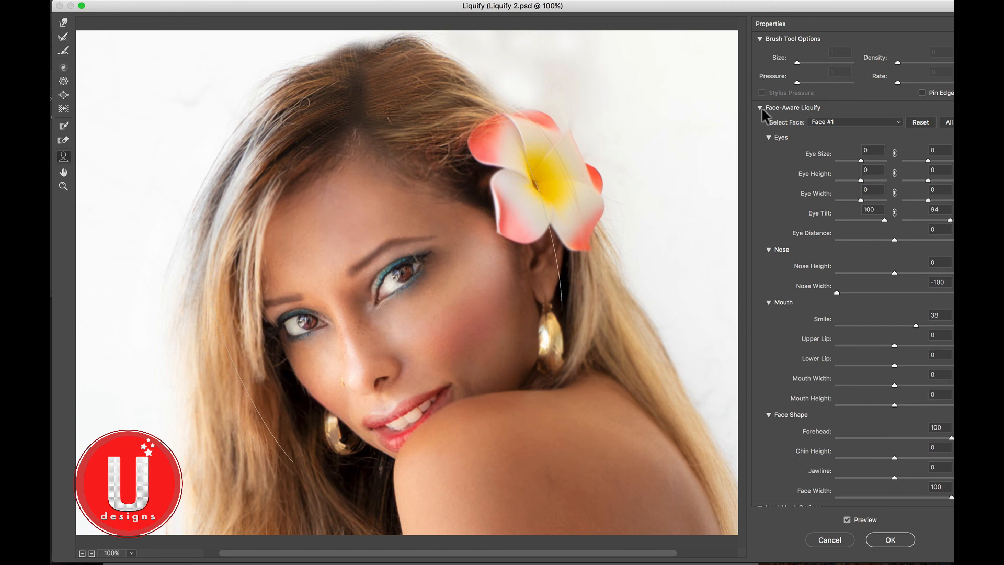
# Try to reconstruct the Face-Aware adjustments by varying the Revert Reconstruction amount, and dismiss the dialog
pyautogui.scroll(-10, 853, 261)
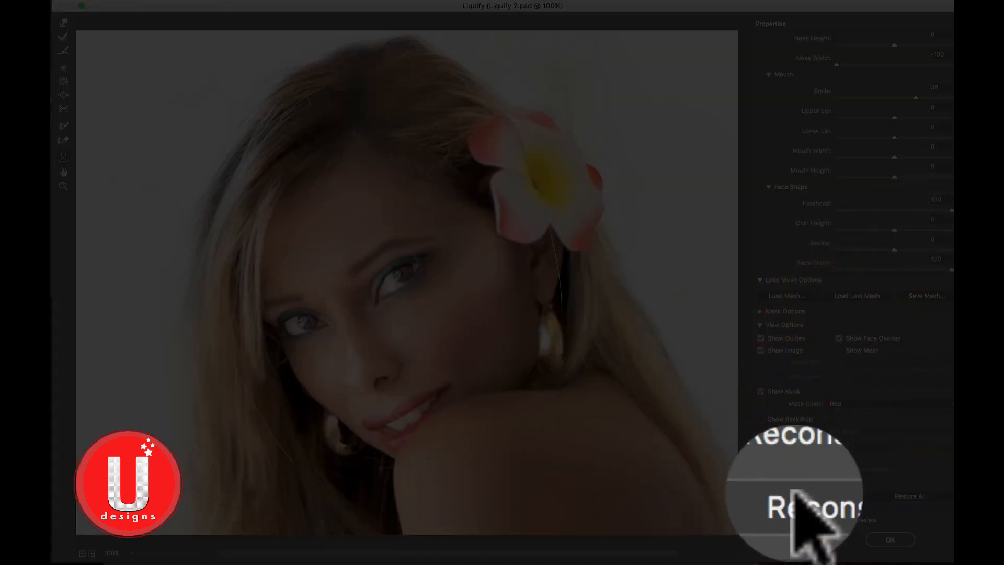
pyautogui.click(800, 497)
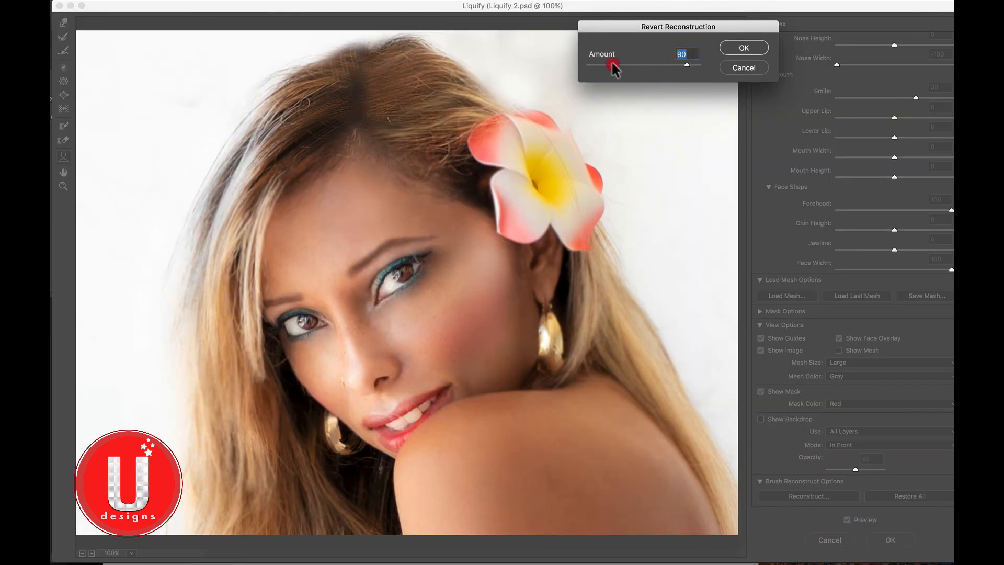
pyautogui.moveTo(613, 67); pyautogui.dragTo(654, 72)
pyautogui.moveTo(600, 90); pyautogui.dragTo(647, 88)
pyautogui.click(744, 69)
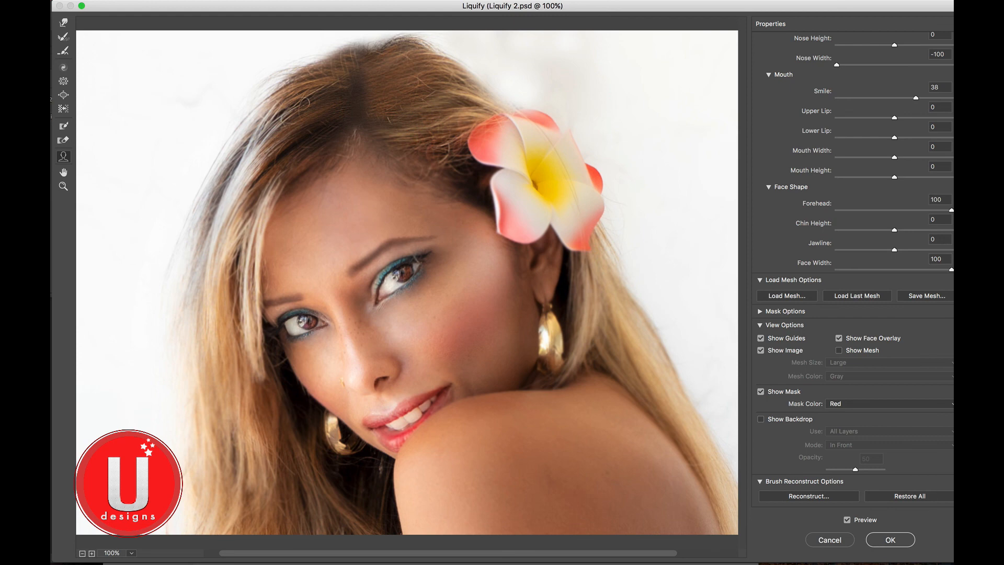
# Compare the portrait with the original by turning off the preview, and leave Liquify without applying the changes
pyautogui.click(846, 519)
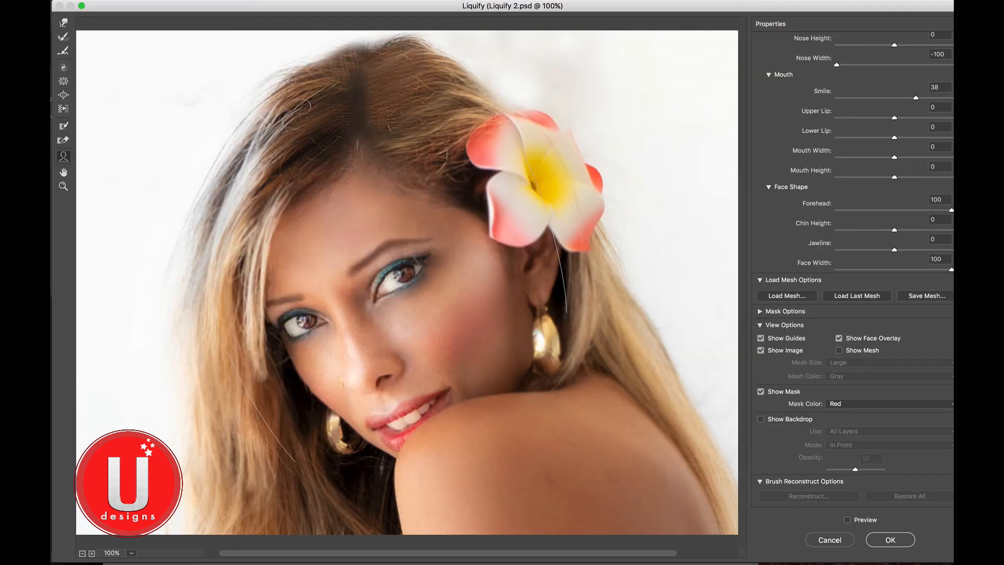
pyautogui.click(830, 540)
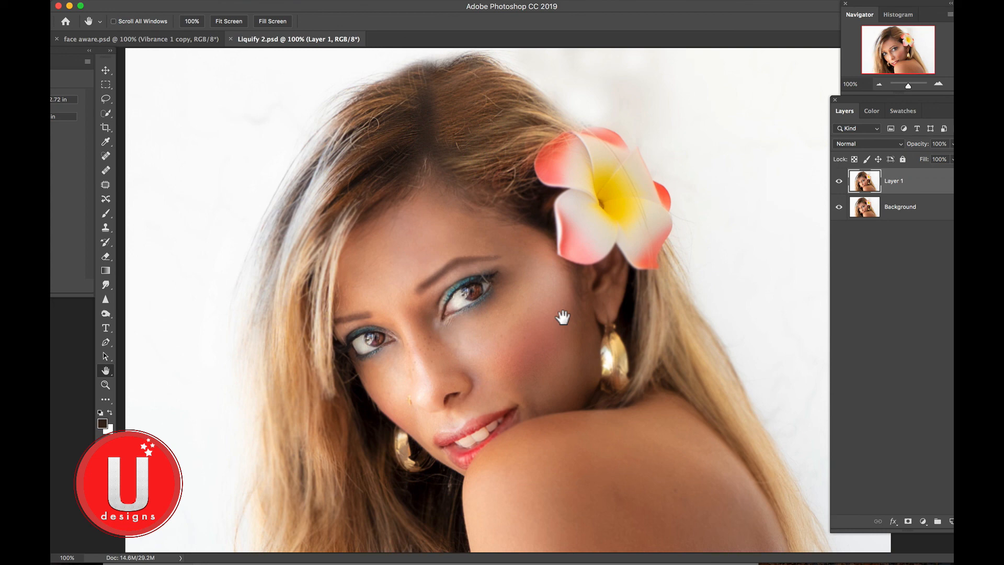